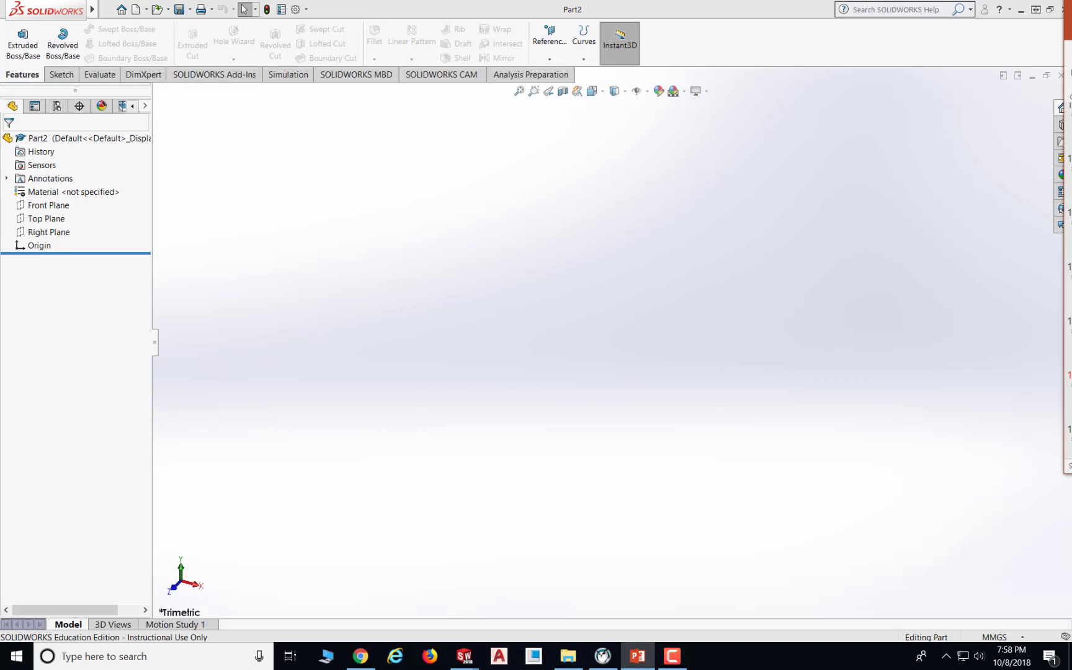
- Start a new sketch on the Front Plane
{"action": "left_click", "coordinate": [62, 74]}
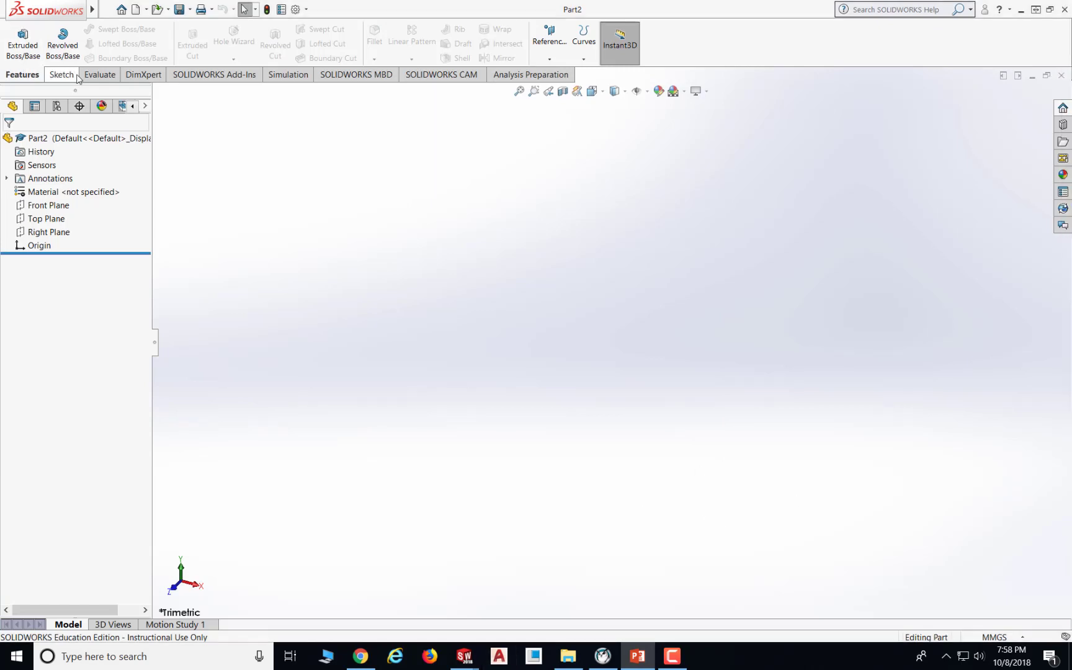
{"action": "left_click", "coordinate": [17, 37]}
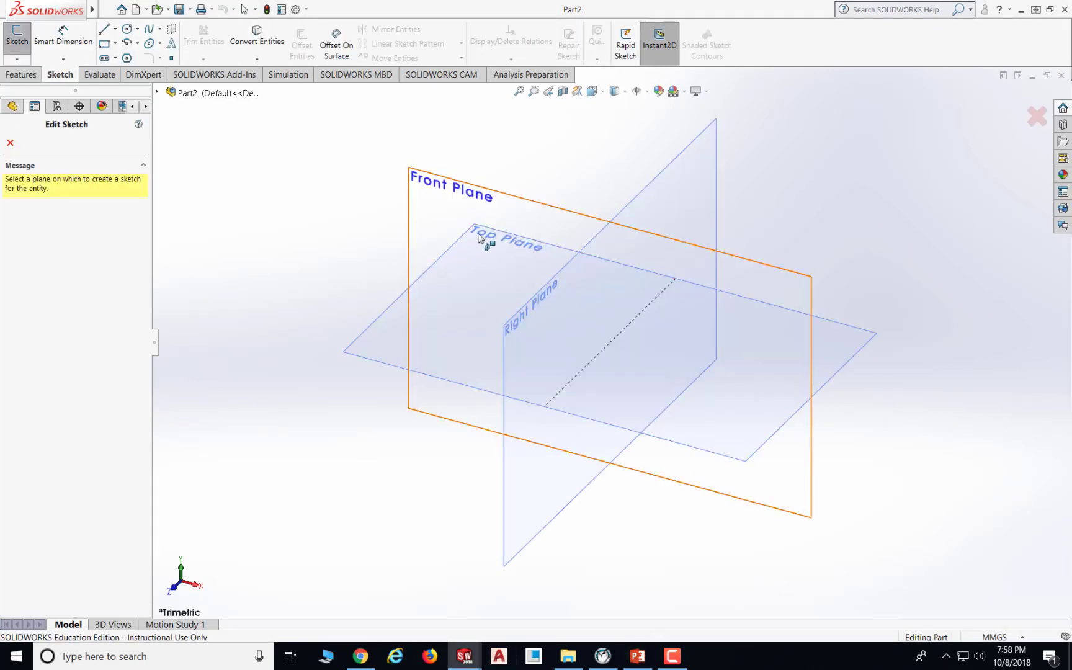
{"action": "left_click", "coordinate": [423, 198]}
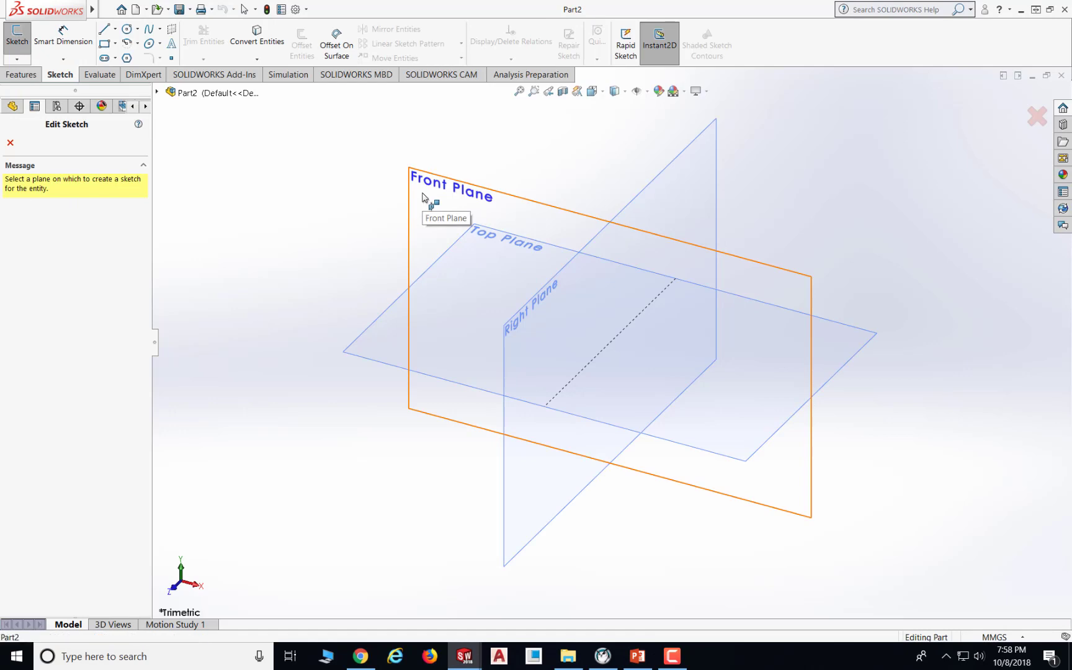
- Sketch two concentric circles at the origin, radii about 12 mm and 6 mm
{"action": "left_click", "coordinate": [128, 30]}
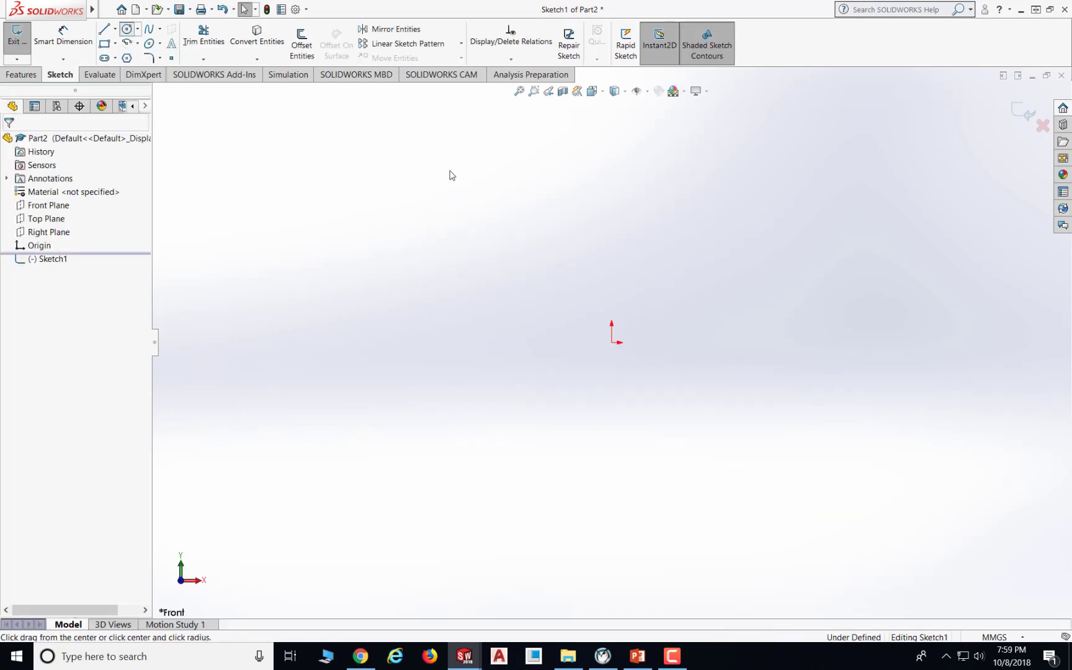
{"action": "left_click", "coordinate": [612, 341]}
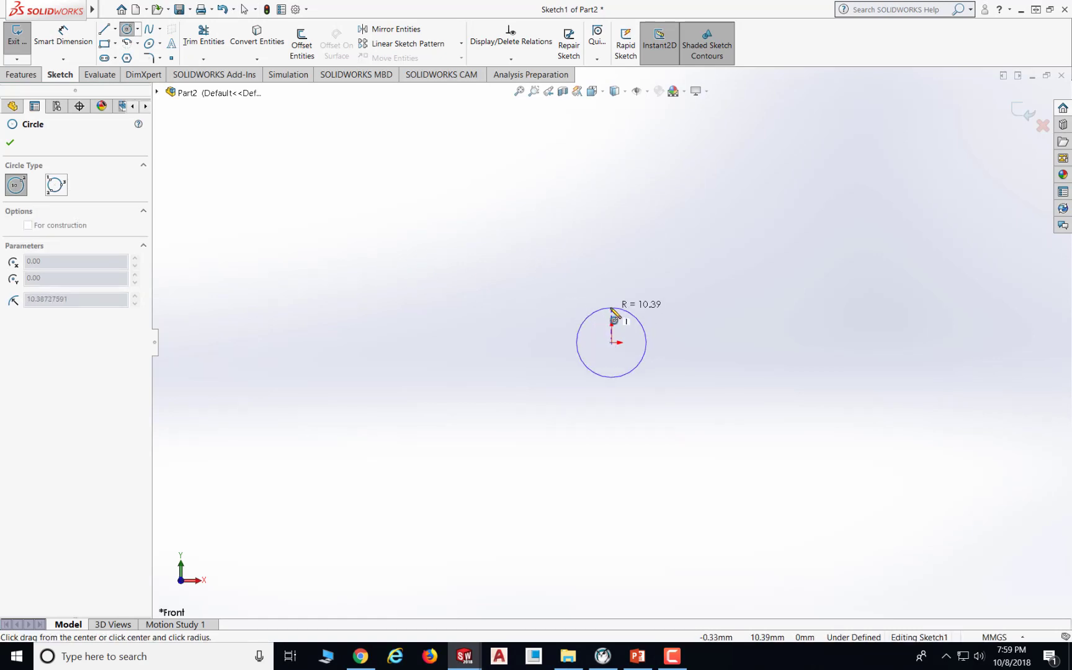
{"action": "left_click", "coordinate": [615, 308]}
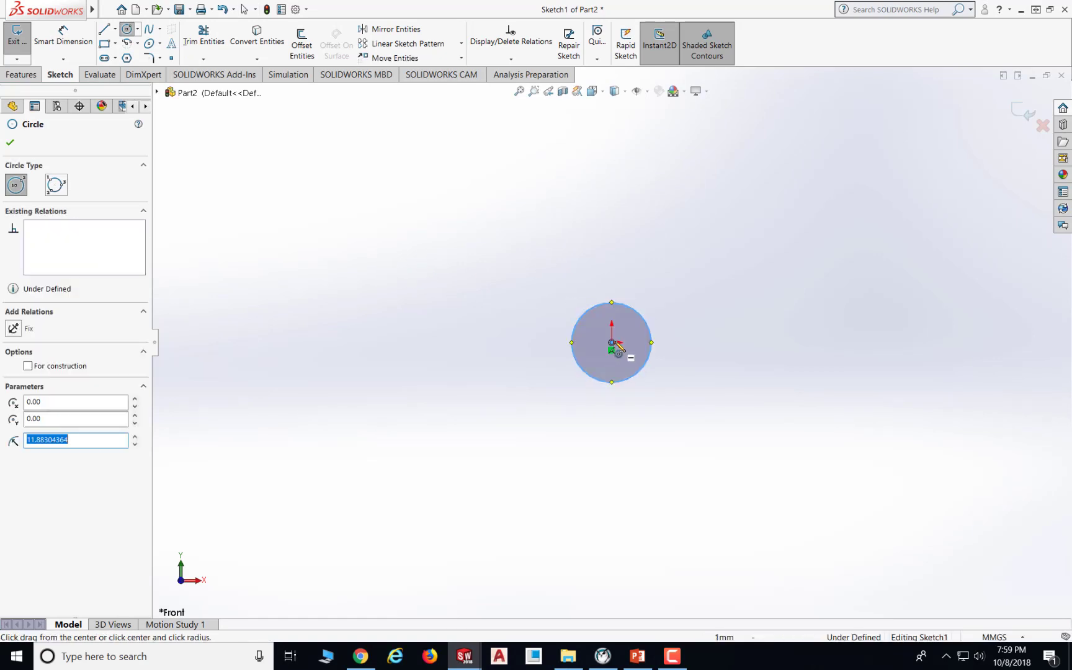
{"action": "left_click", "coordinate": [612, 342]}
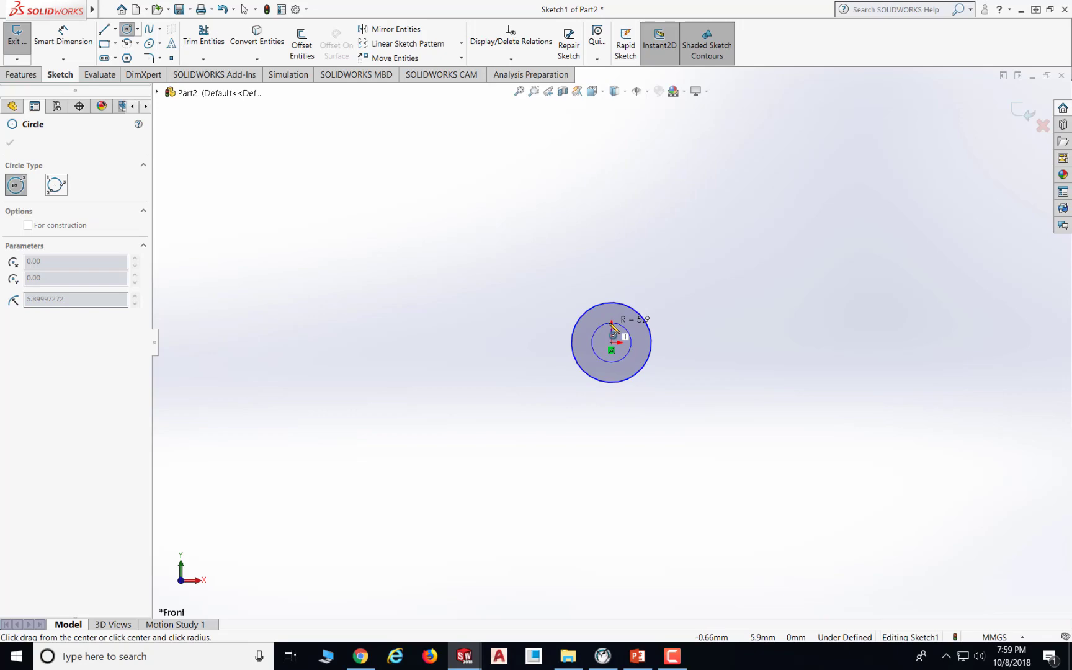
{"action": "left_click", "coordinate": [612, 323]}
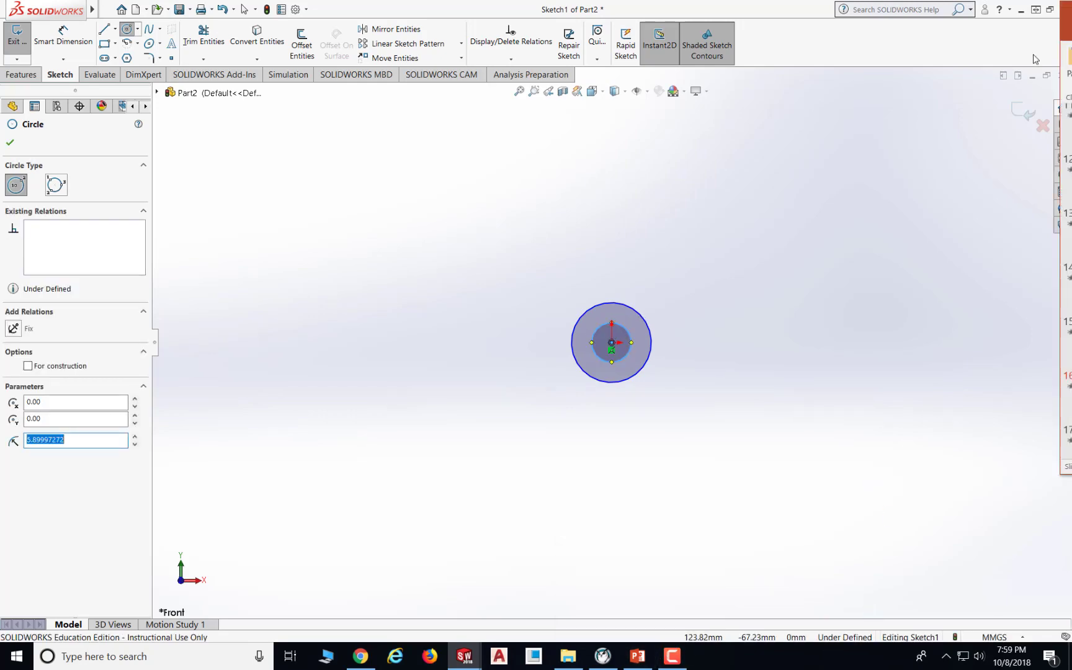
- Switch to PowerPoint to view the Exercise 2 drawing, then return to SOLIDWORKS
{"action": "left_click", "coordinate": [638, 656]}
{"action": "left_click", "coordinate": [806, 87]}
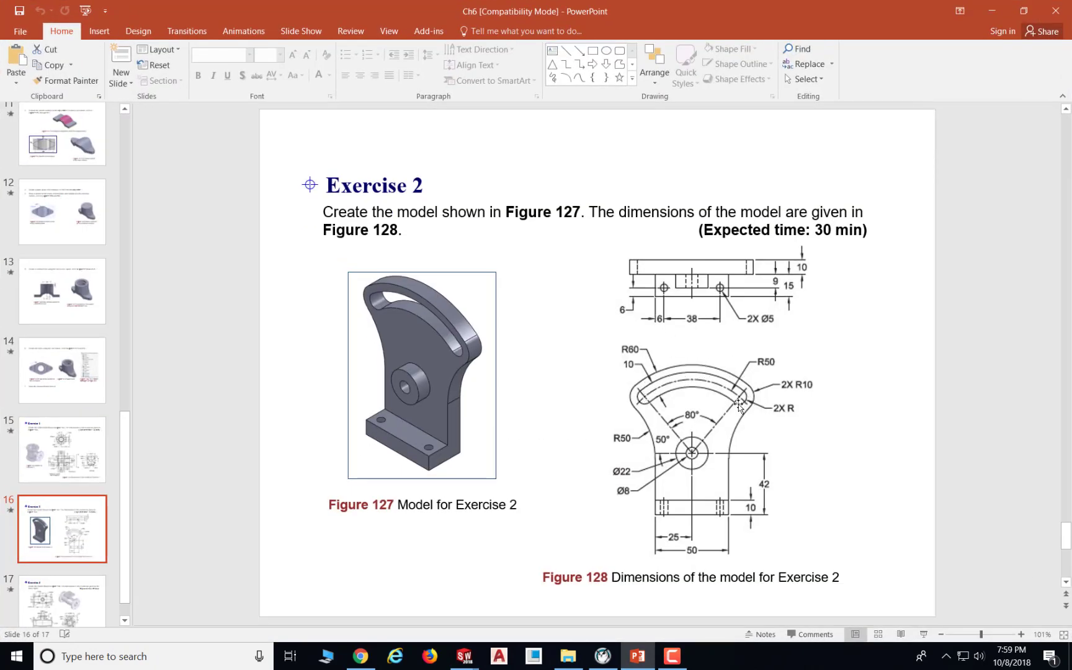
{"action": "left_click", "coordinate": [991, 10]}
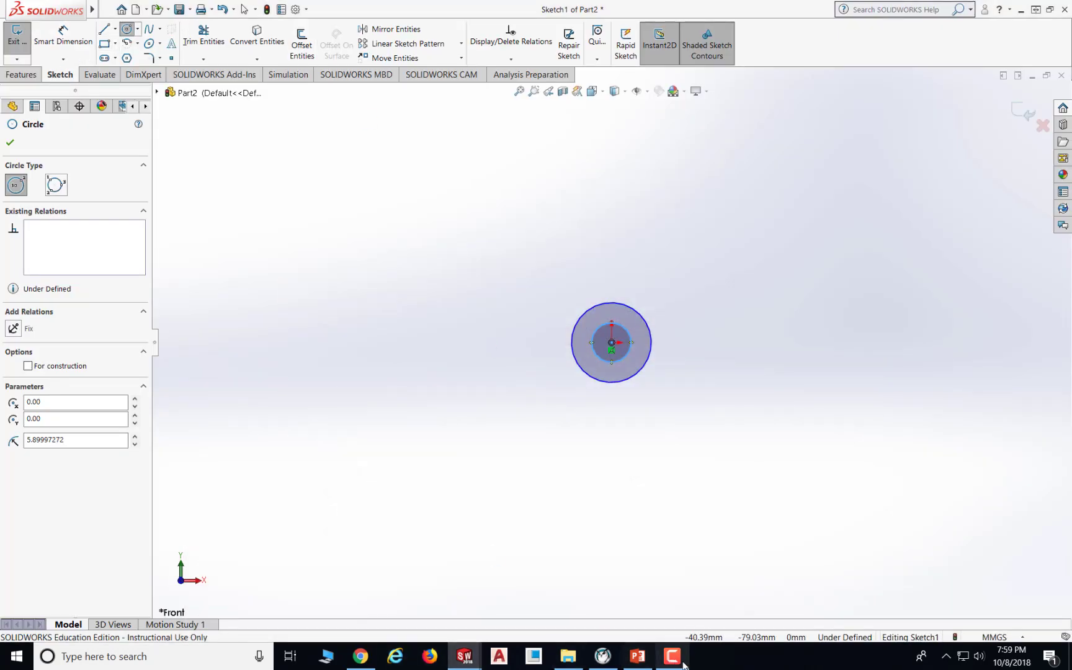
- Sketch a centerpoint arc slot centred on the origin, radius about 53 mm, spanning about 76° and about 19 mm wide
{"action": "left_click", "coordinate": [114, 58]}
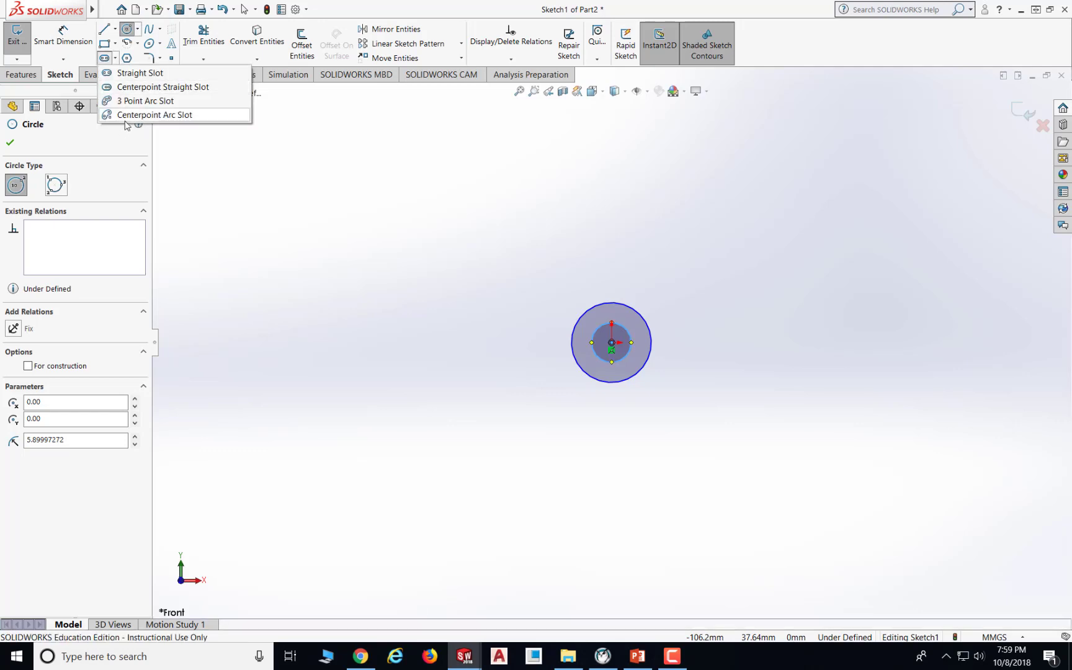
{"action": "left_click", "coordinate": [176, 116]}
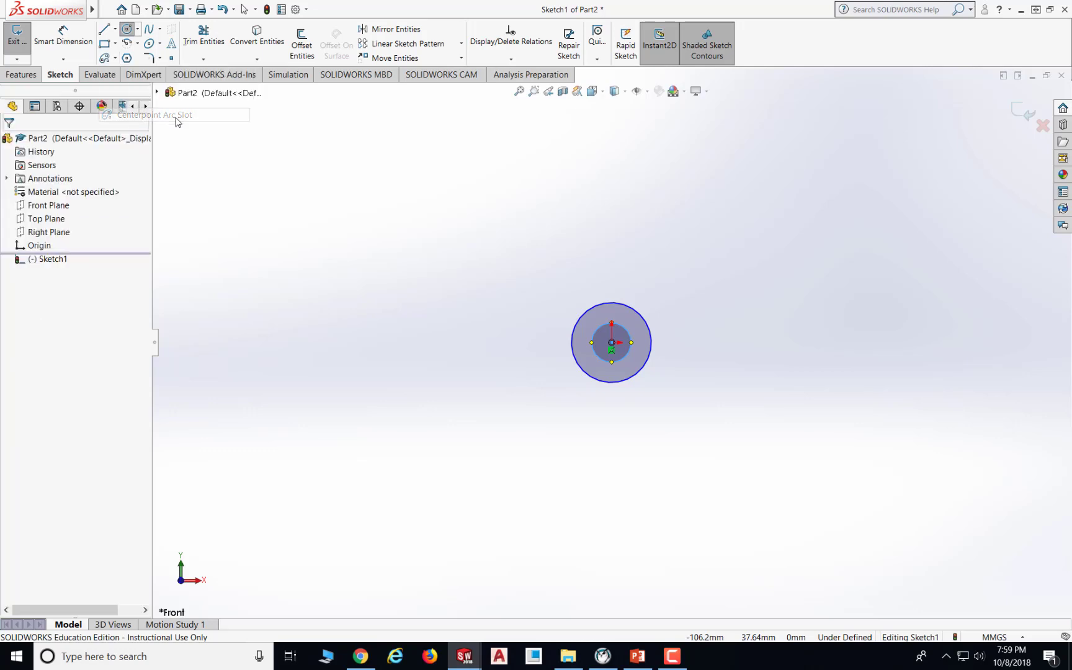
{"action": "left_click", "coordinate": [612, 343]}
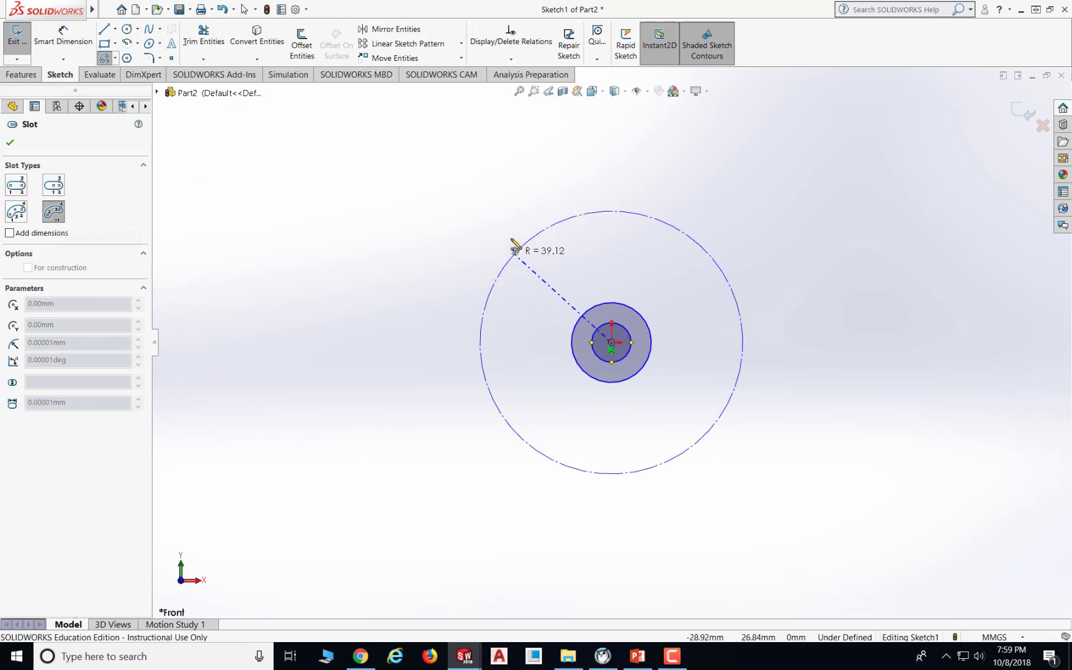
{"action": "left_click", "coordinate": [496, 207]}
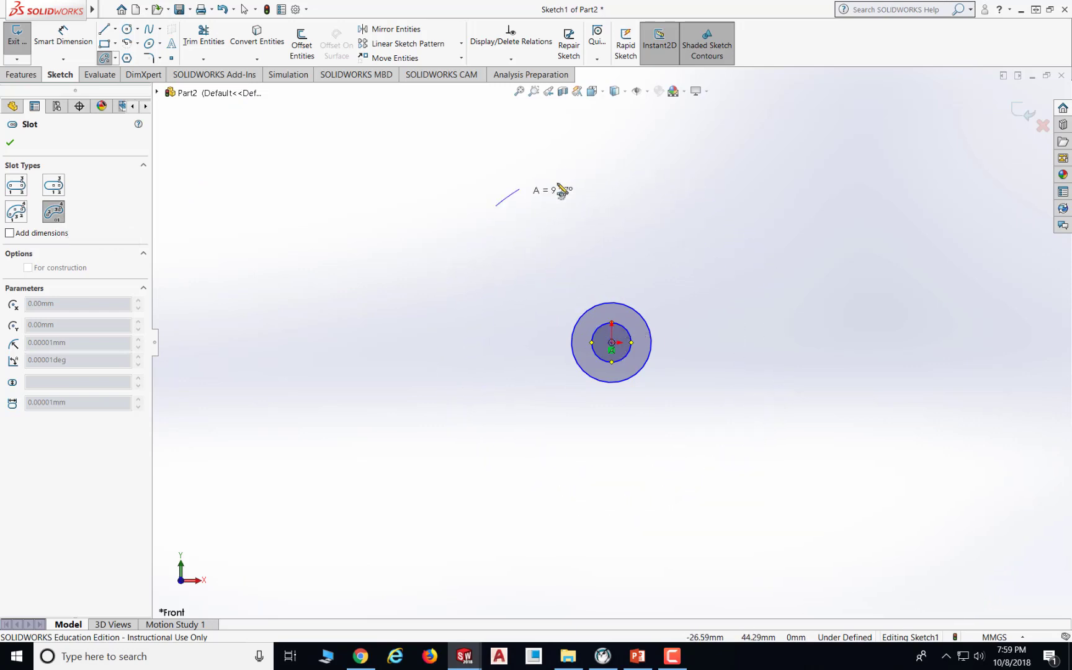
{"action": "left_click", "coordinate": [713, 211]}
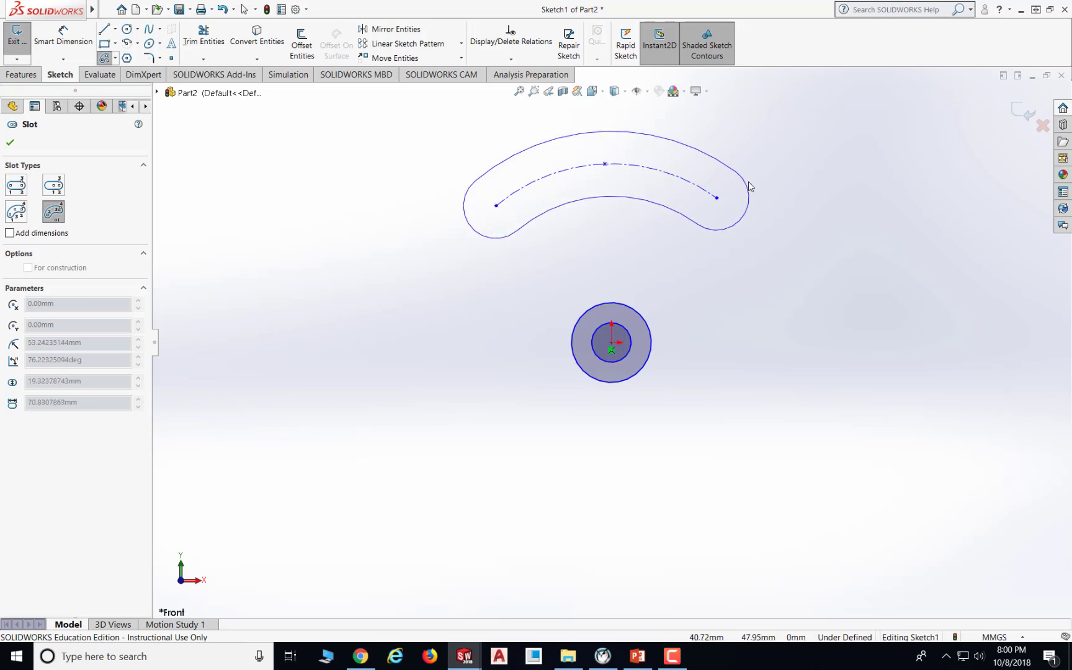
{"action": "left_click", "coordinate": [749, 186]}
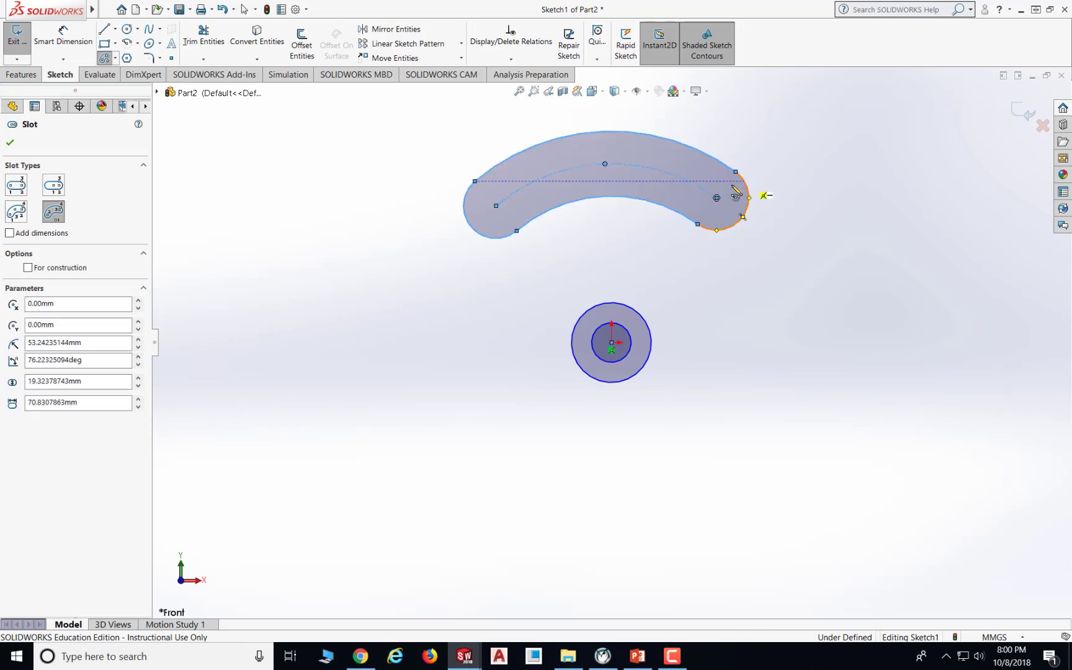
{"action": "left_click", "coordinate": [10, 144]}
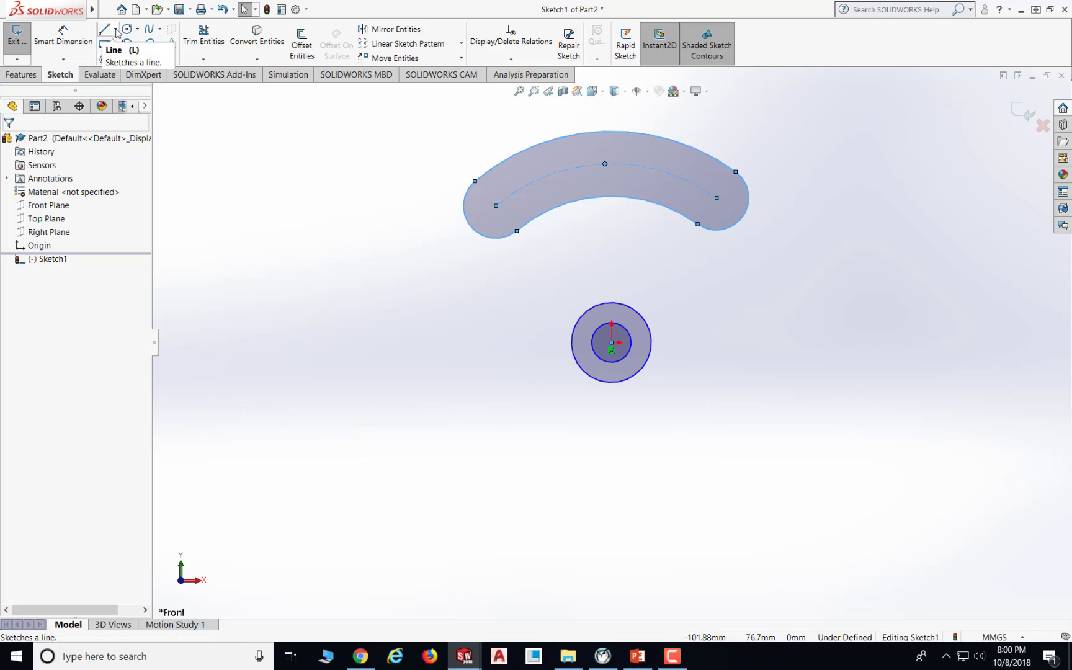
- Draw a vertical centerline through the origin, about 92 mm long, extending above the slot
{"action": "left_click", "coordinate": [116, 32]}
{"action": "left_click", "coordinate": [128, 58]}
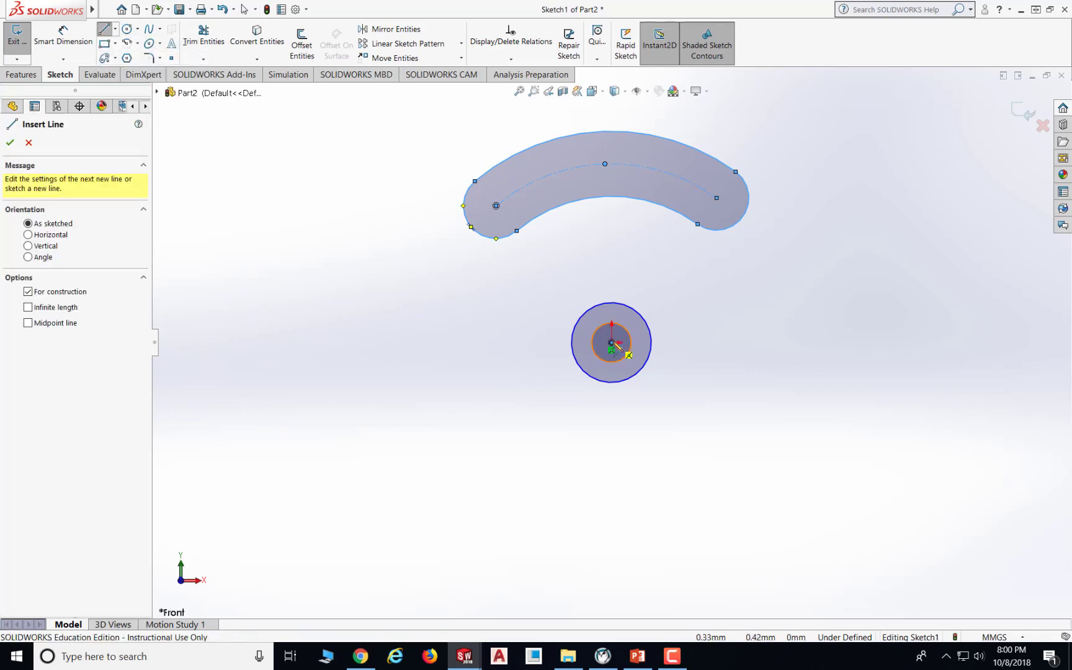
{"action": "left_click", "coordinate": [612, 422]}
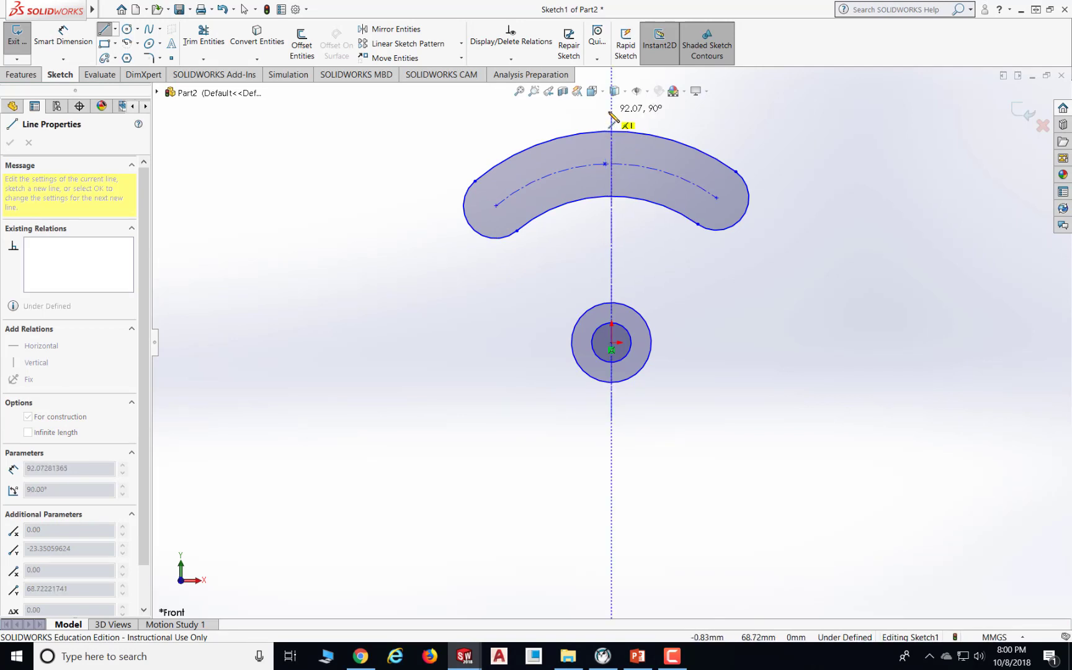
{"action": "left_click", "coordinate": [612, 112]}
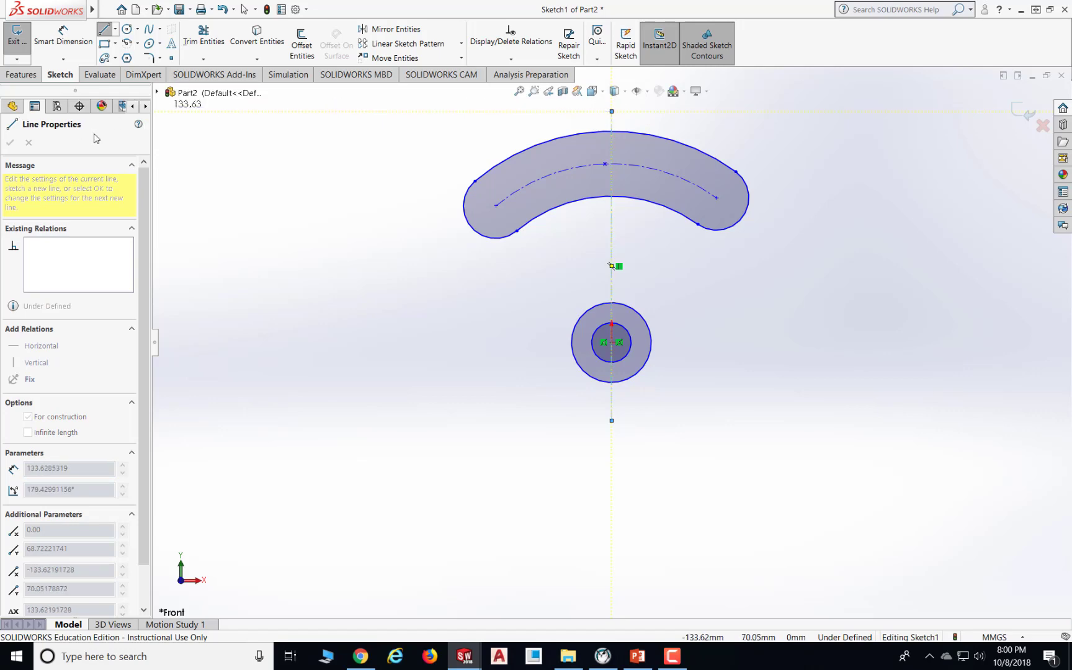
{"action": "key", "text": "Escape"}
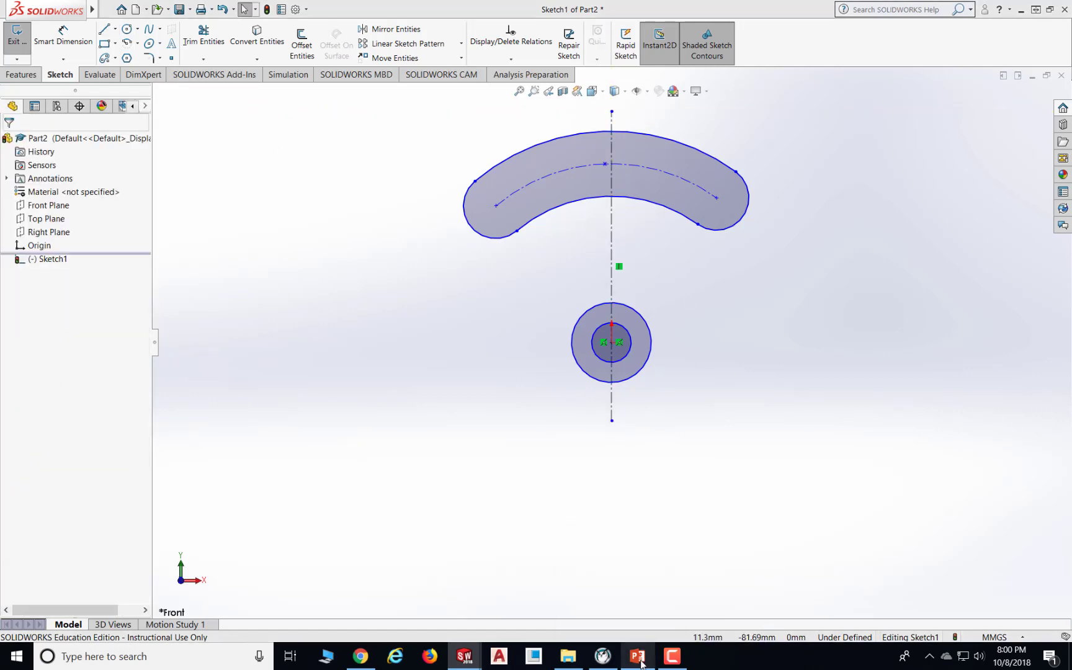
- Switch to the PowerPoint exercise drawing again and return to the sketch
{"action": "left_click", "coordinate": [641, 658]}
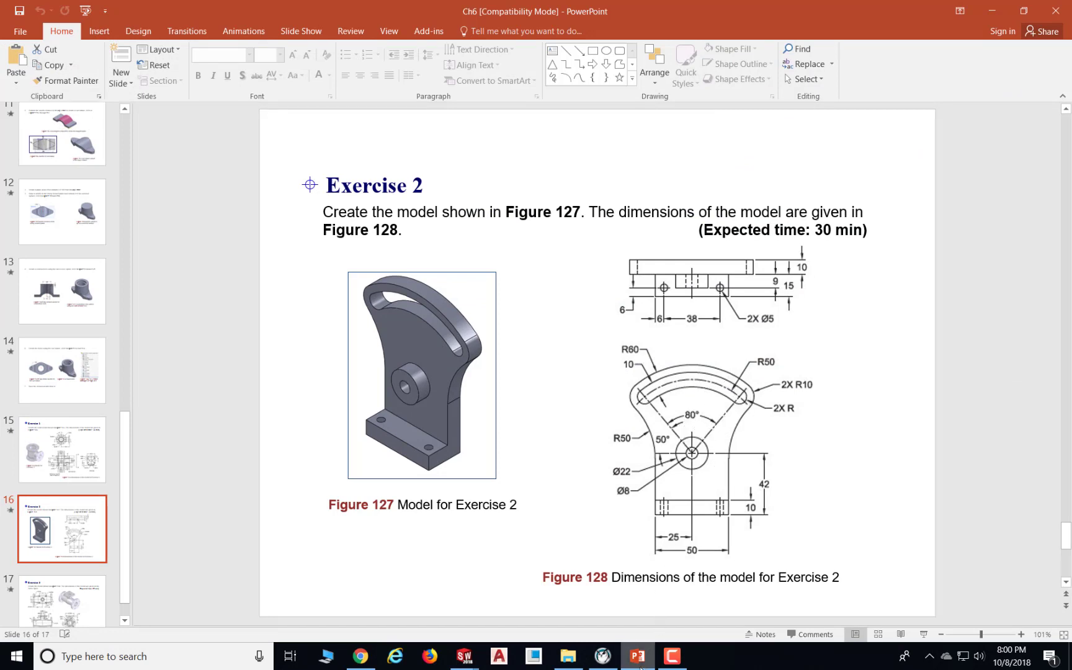
{"action": "mouse_move", "coordinate": [639, 660]}
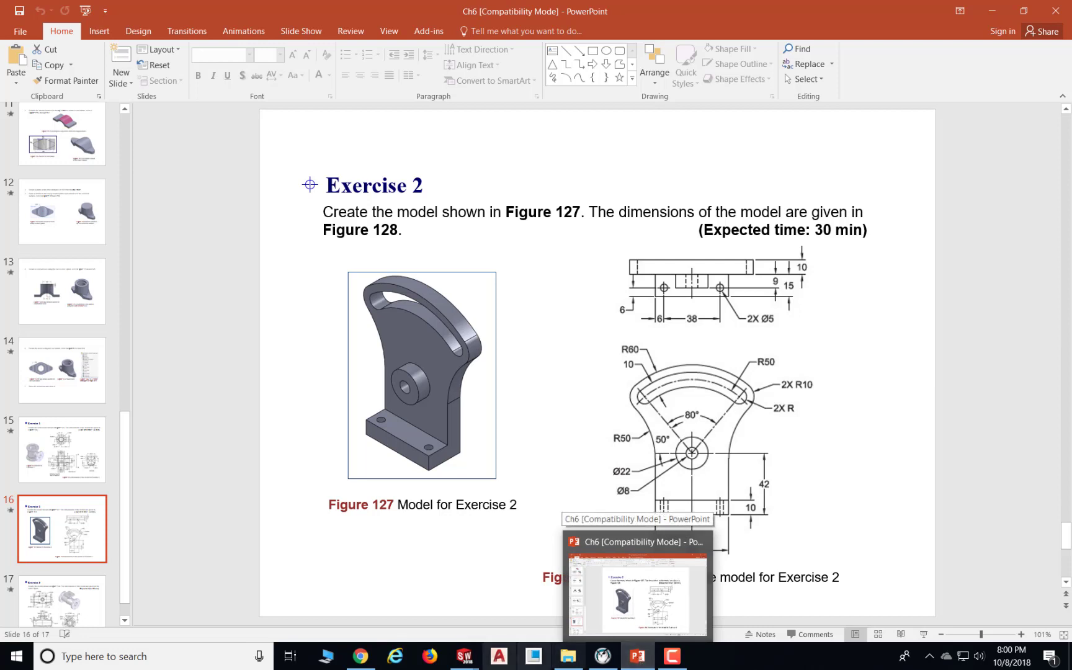
{"action": "mouse_move", "coordinate": [464, 658]}
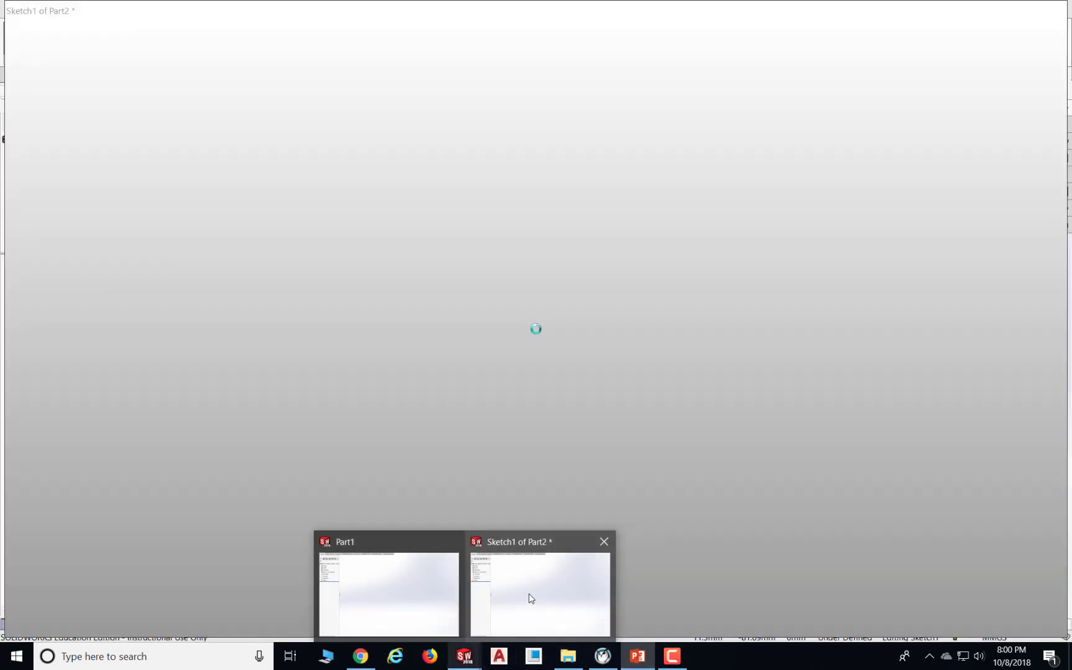
{"action": "left_click", "coordinate": [531, 597]}
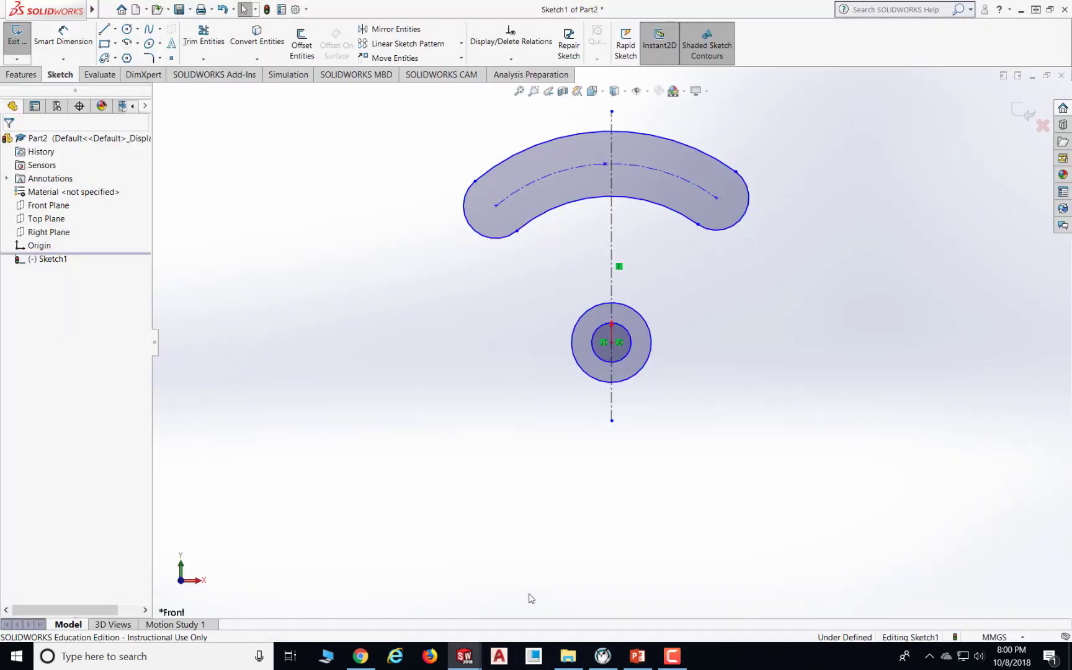
- Draw a centerline from the origin to the slot's right arc centre point
{"action": "left_click", "coordinate": [115, 29]}
{"action": "left_click", "coordinate": [115, 58]}
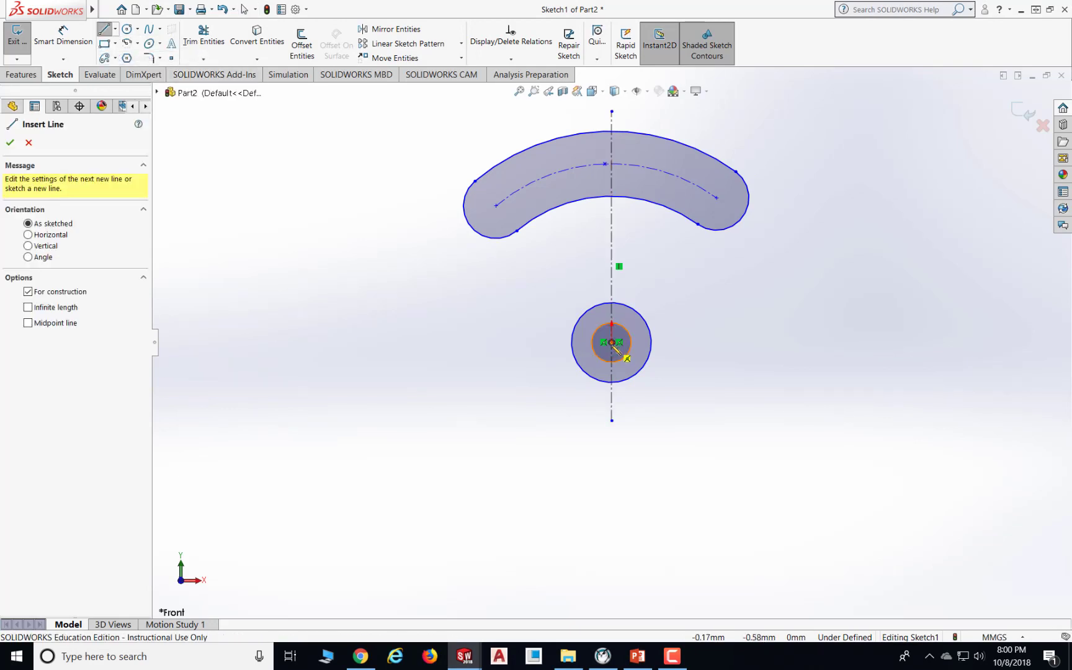
{"action": "left_click", "coordinate": [625, 352]}
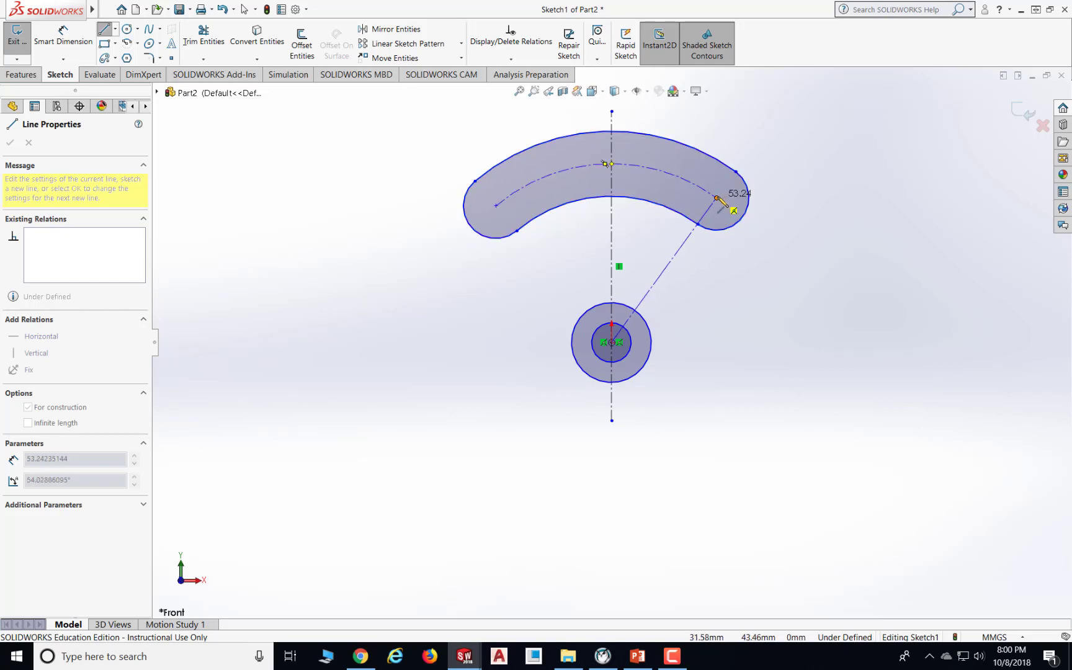
{"action": "left_click", "coordinate": [716, 200]}
{"action": "key", "text": "Escape"}
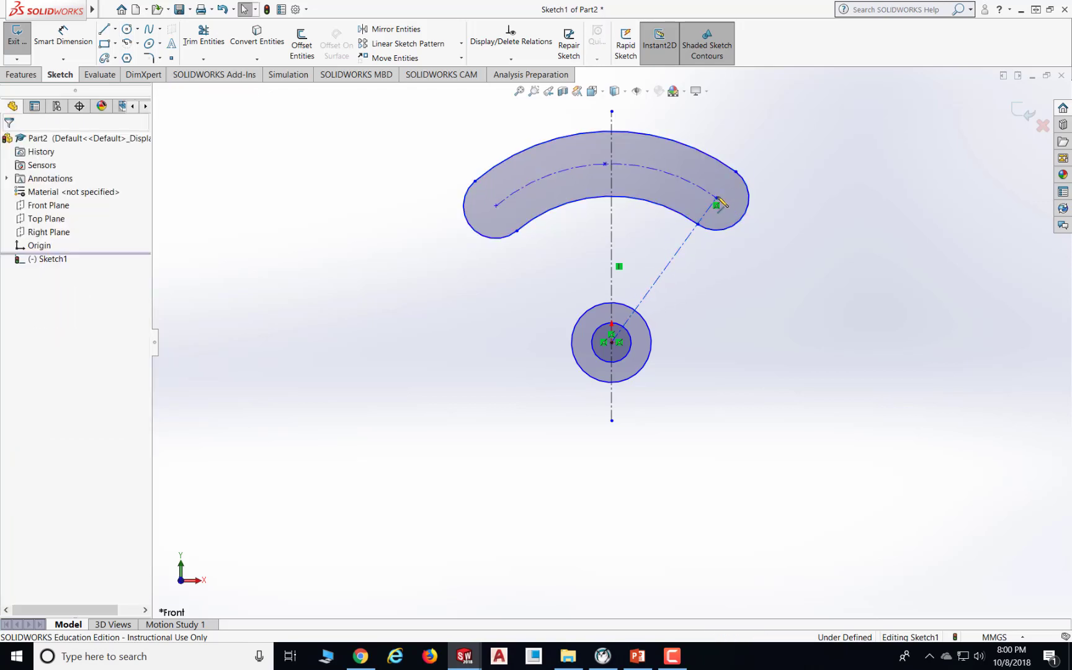
- Dimension the angle between the vertical centerline and the angled centerline as 40°
{"action": "key", "text": "d"}
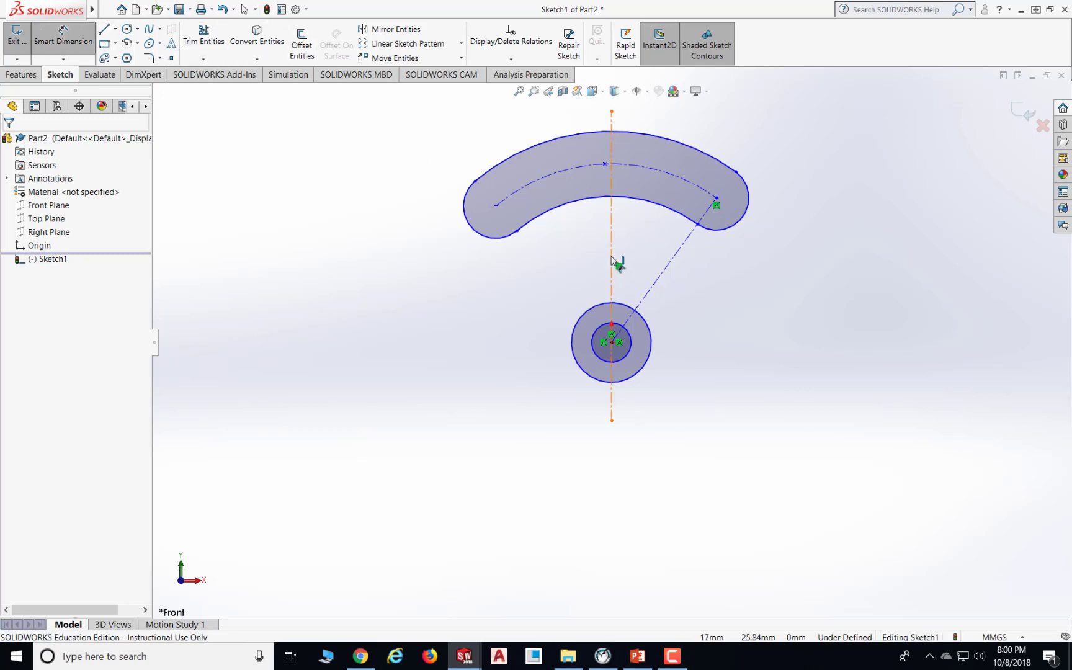
{"action": "left_click", "coordinate": [612, 264]}
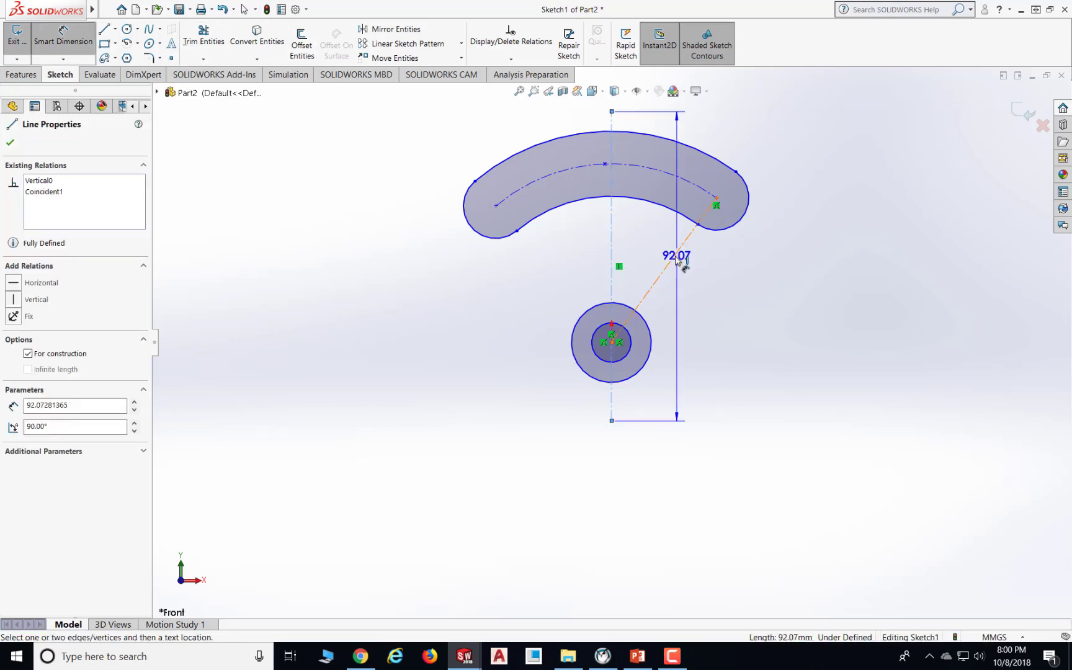
{"action": "left_click", "coordinate": [674, 261]}
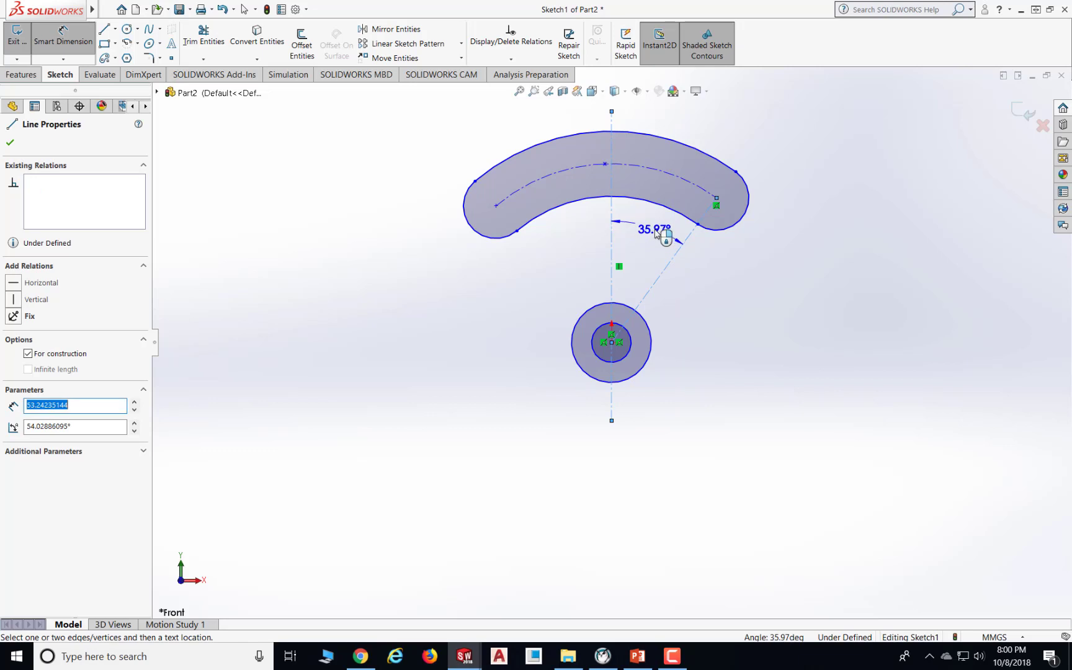
{"action": "left_click", "coordinate": [657, 232]}
{"action": "type", "text": "40"}
{"action": "key", "text": "Return"}
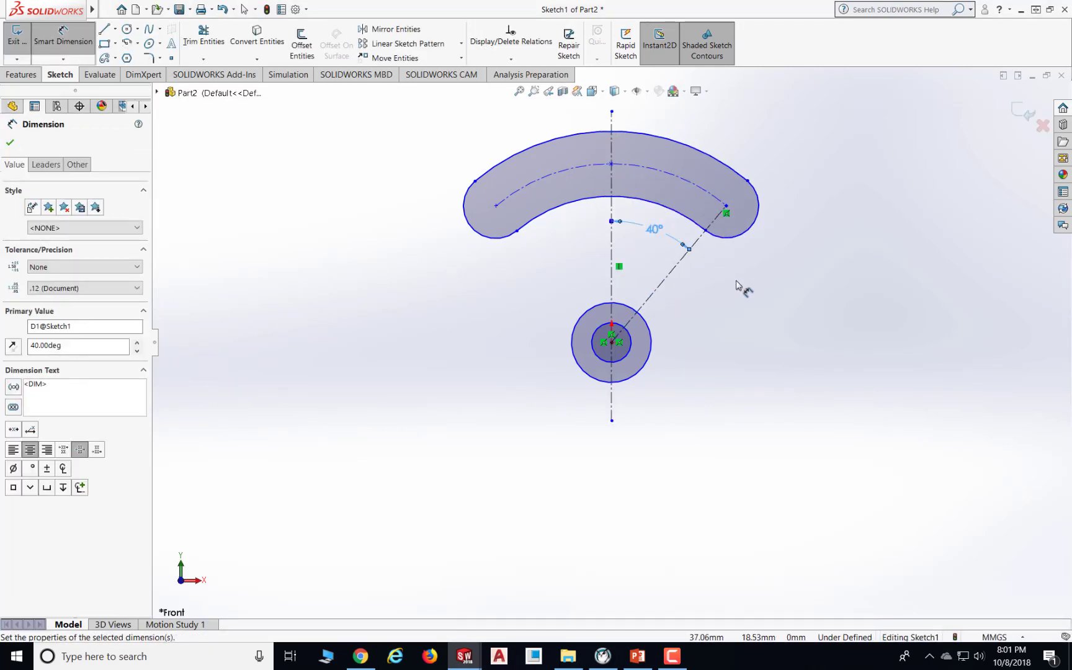
{"action": "key", "text": "Escape"}
{"action": "key", "text": "Escape"}
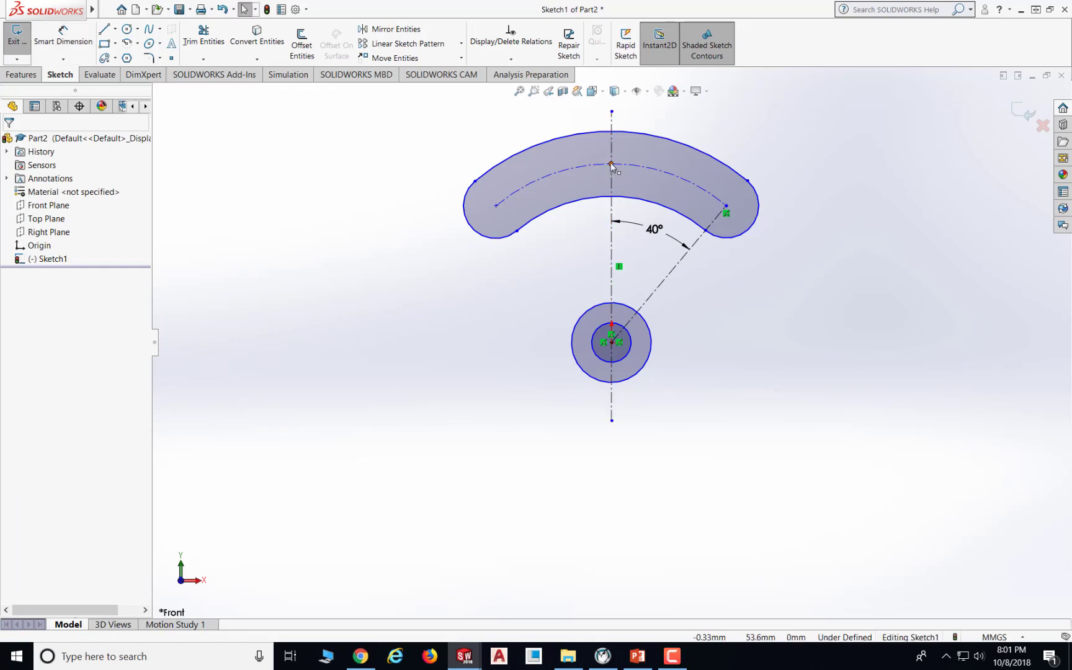
- Drag the slot's arc midpoint onto the vertical centerline to centre the slot
{"action": "left_click", "coordinate": [612, 164]}
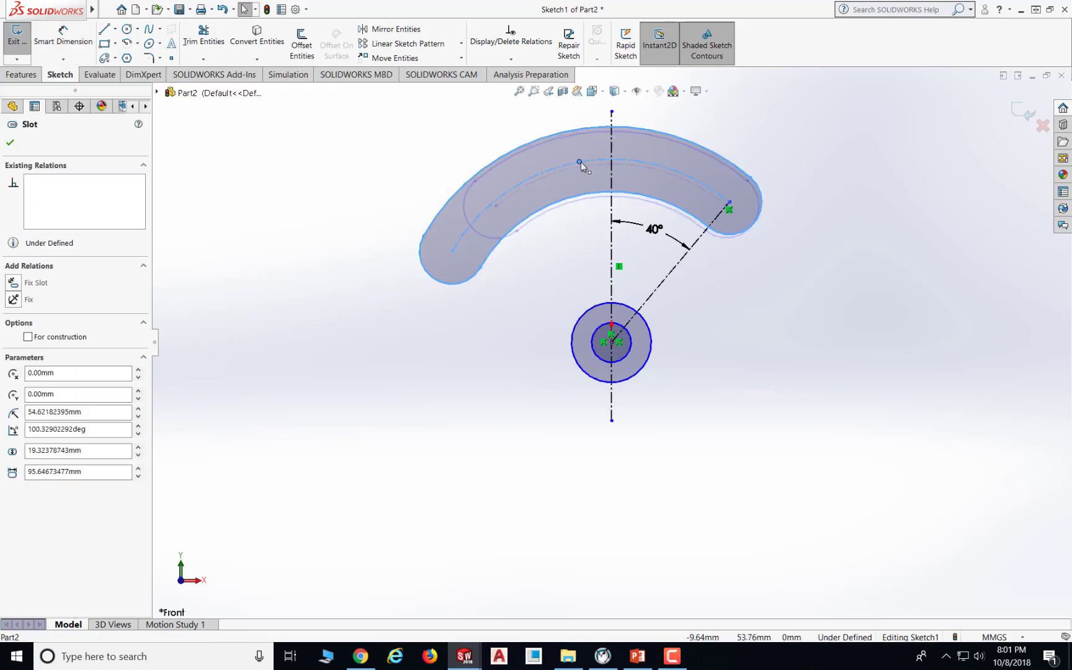
{"action": "left_click_drag", "start_coordinate": [612, 164], "coordinate": [611, 163]}
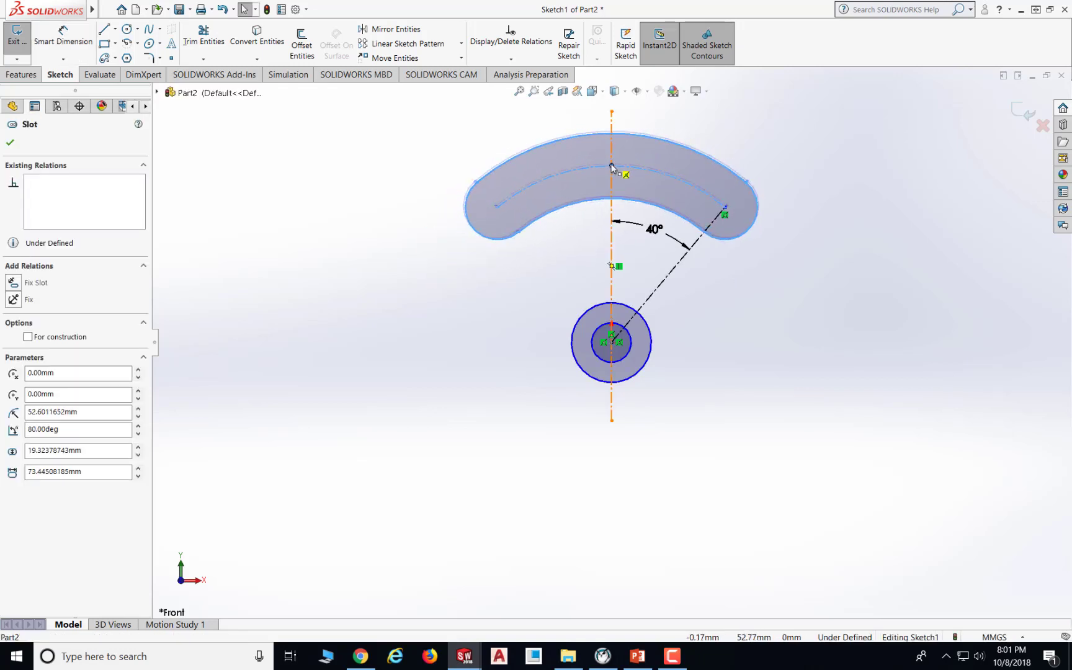
- Deselect the slot, consult the PowerPoint exercise drawing, and return to the sketch
{"action": "left_click", "coordinate": [711, 275]}
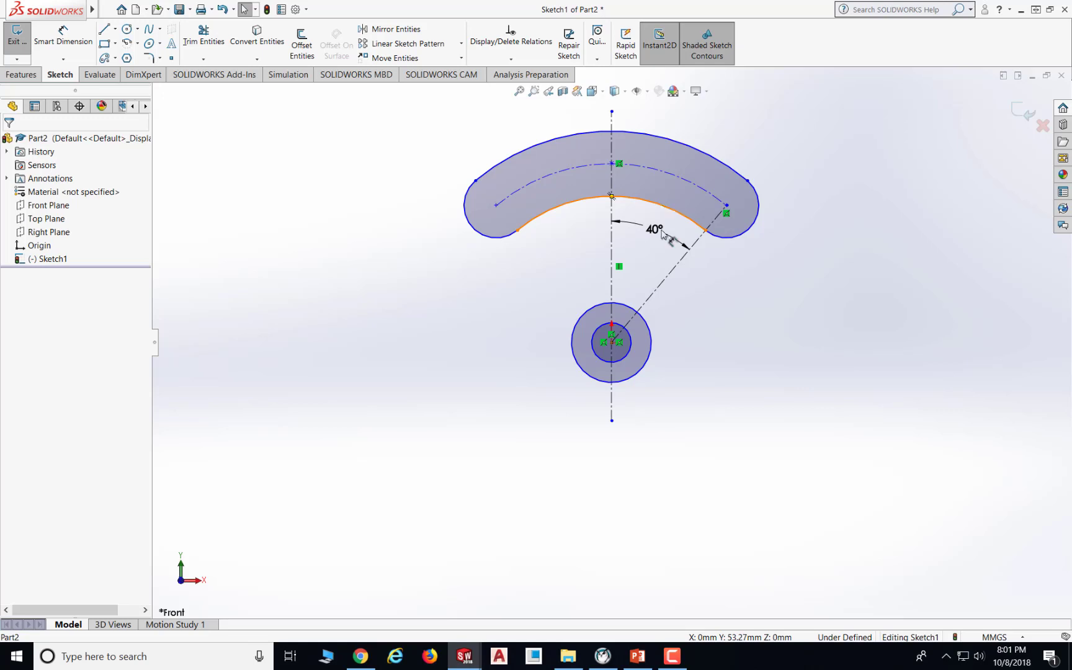
{"action": "left_click", "coordinate": [637, 656]}
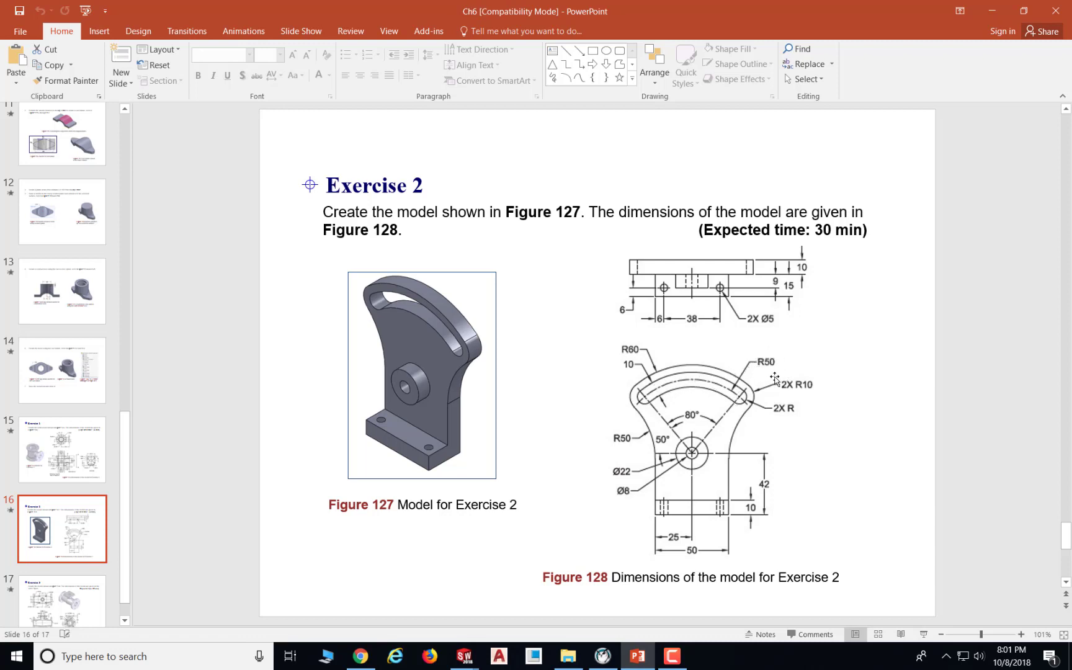
{"action": "left_click", "coordinate": [640, 658]}
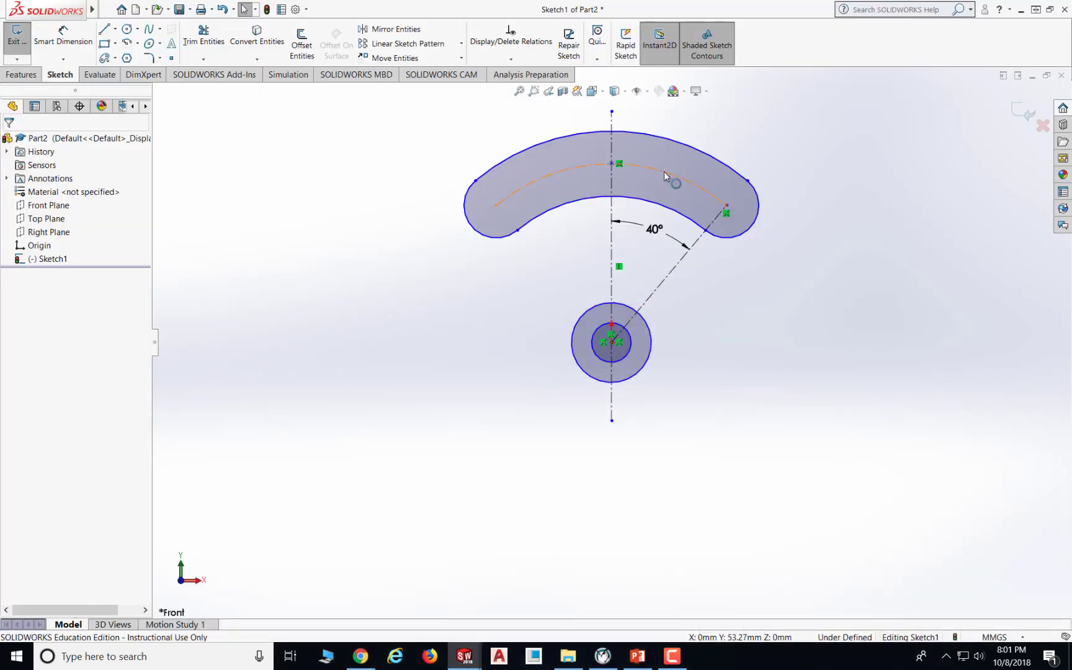
- Dimension the radius of the slot's centre arc as 50 mm with Smart Dimension
{"action": "left_click", "coordinate": [70, 37]}
{"action": "left_click", "coordinate": [652, 168]}
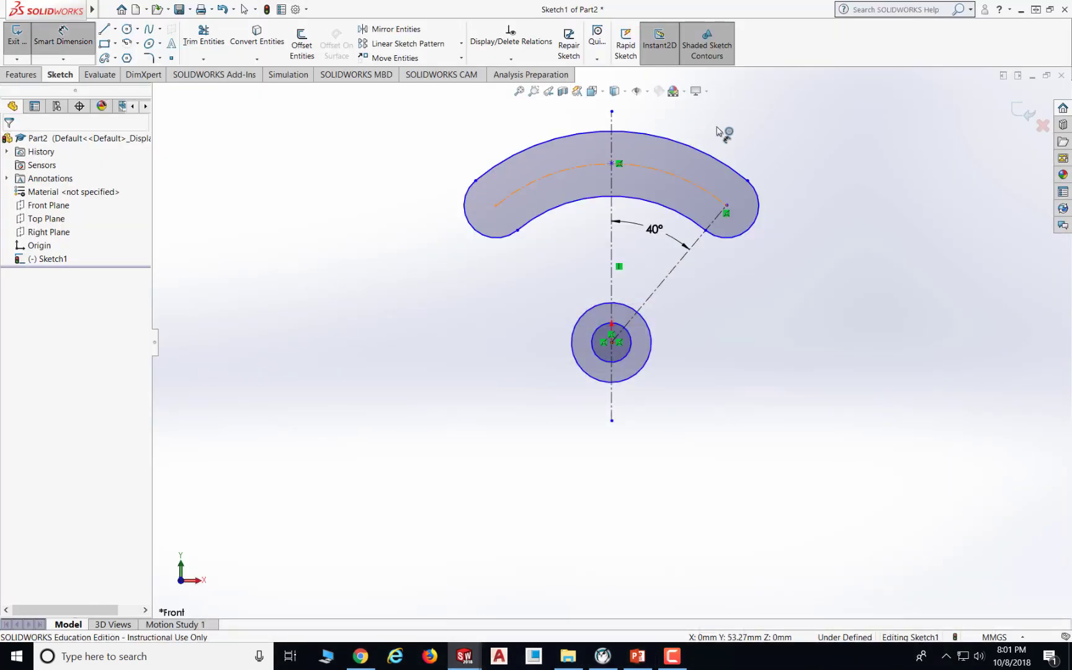
{"action": "left_click", "coordinate": [731, 130]}
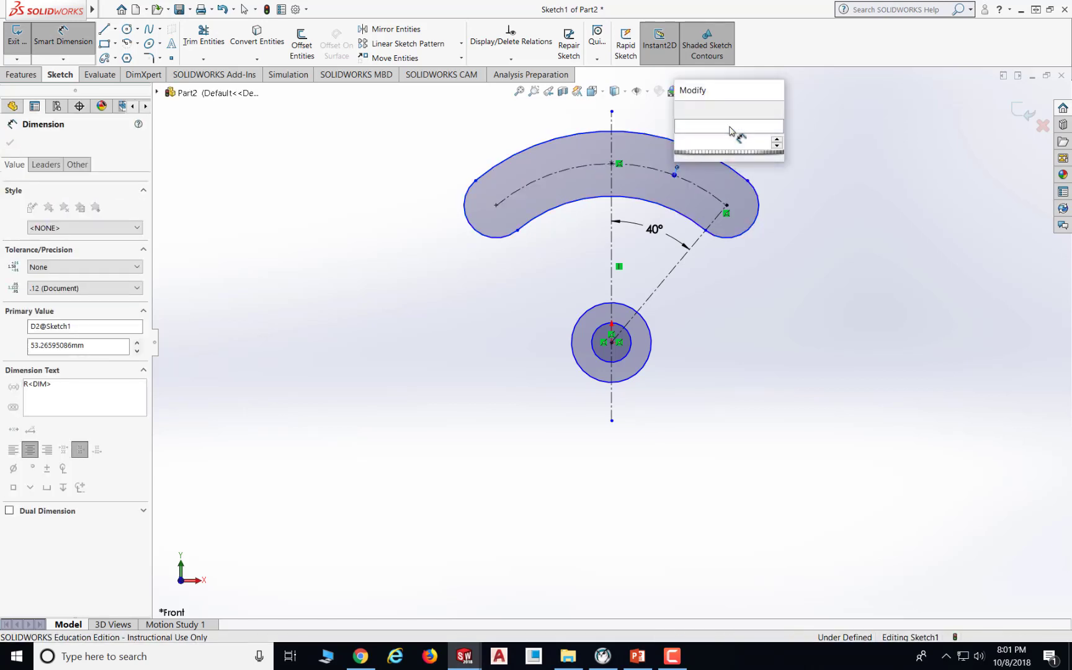
{"action": "type", "text": "50"}
{"action": "key", "text": "Return"}
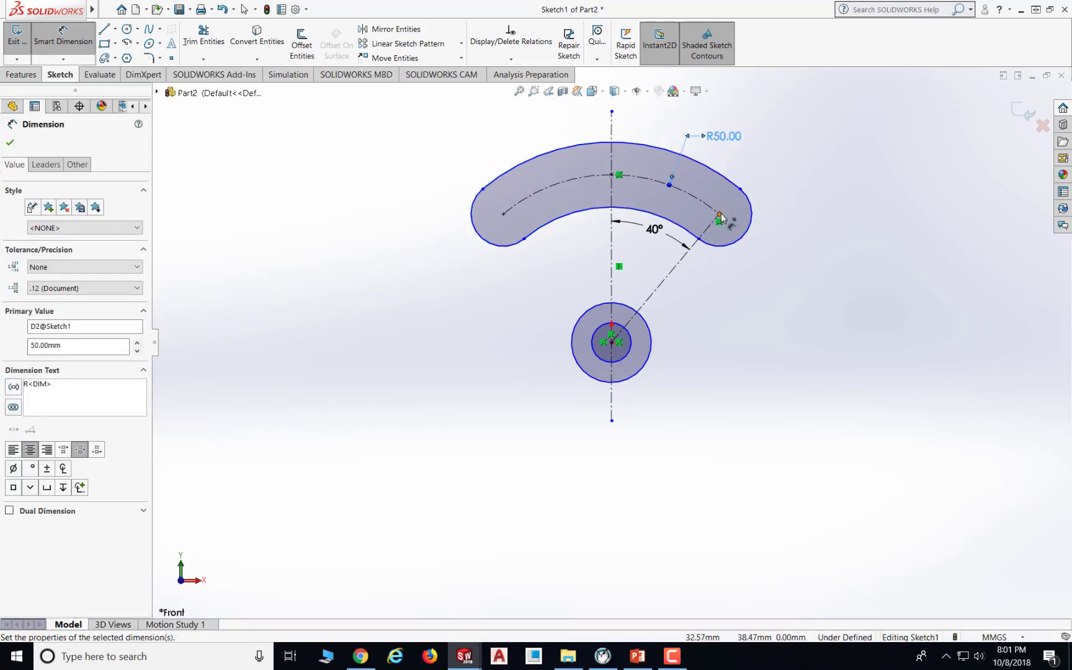
- Dimension the radius of the slot's end arc as 5 mm
{"action": "left_click", "coordinate": [753, 215]}
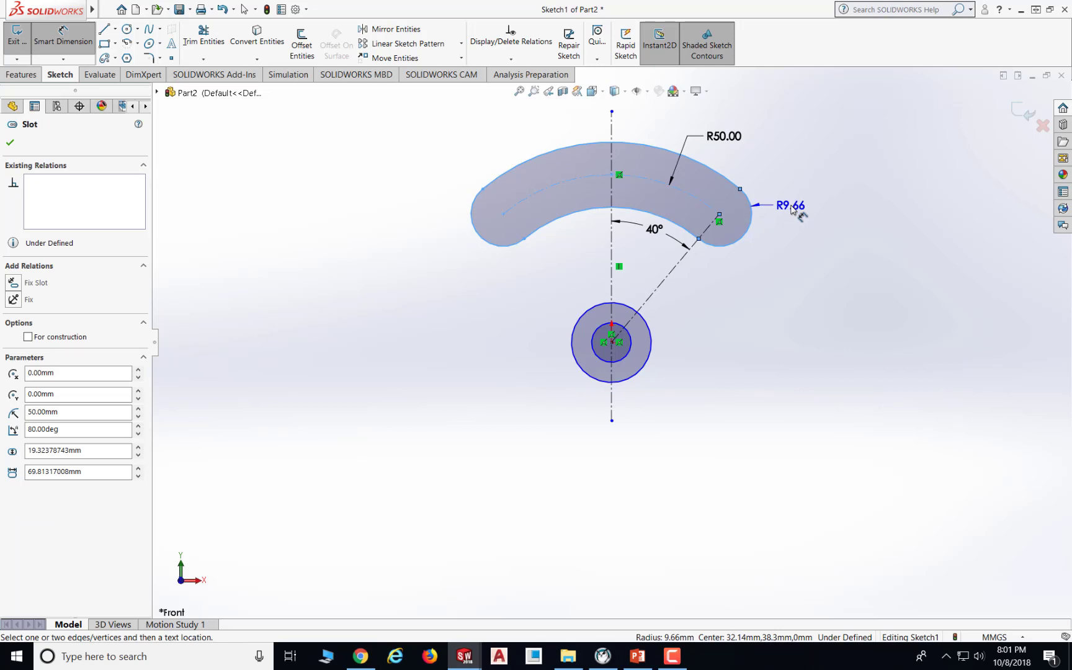
{"action": "left_click", "coordinate": [791, 209]}
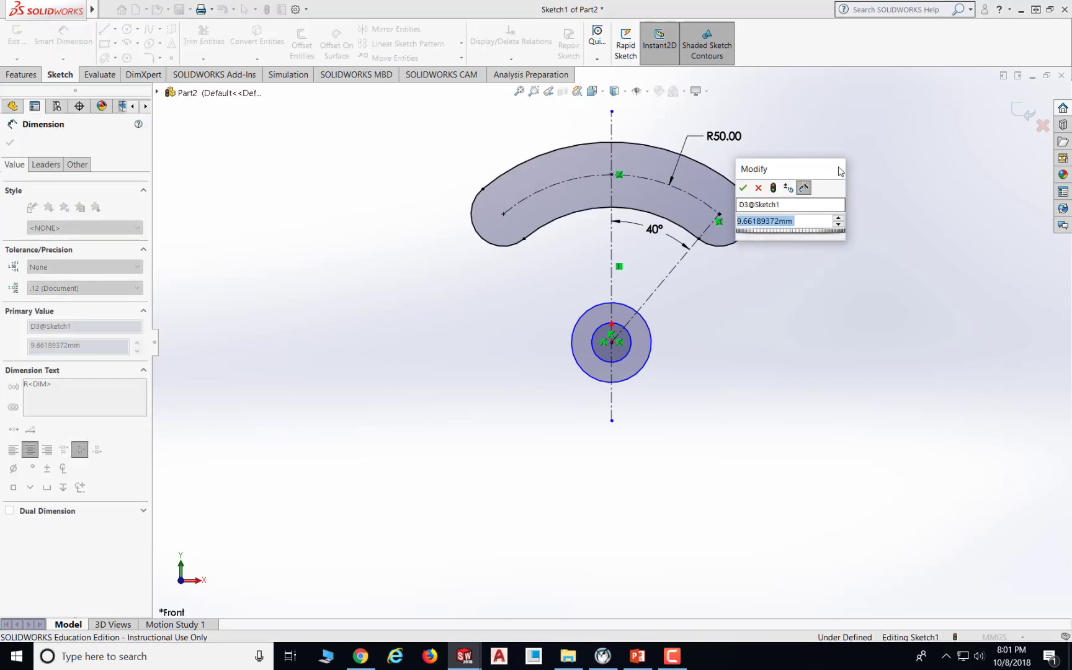
{"action": "type", "text": "5"}
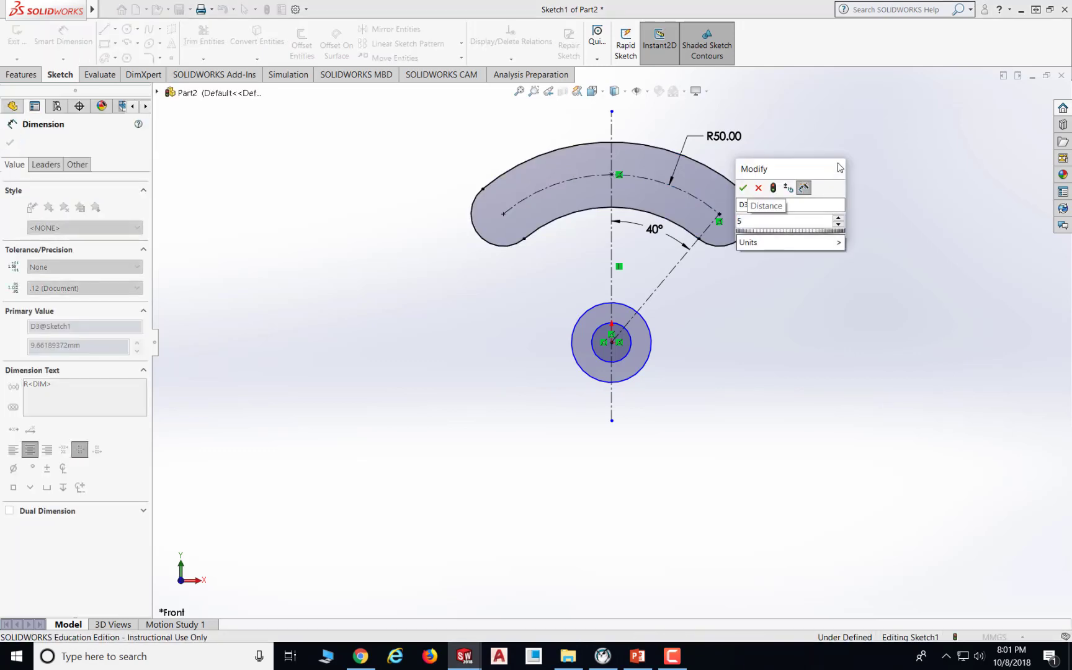
{"action": "key", "text": "Return"}
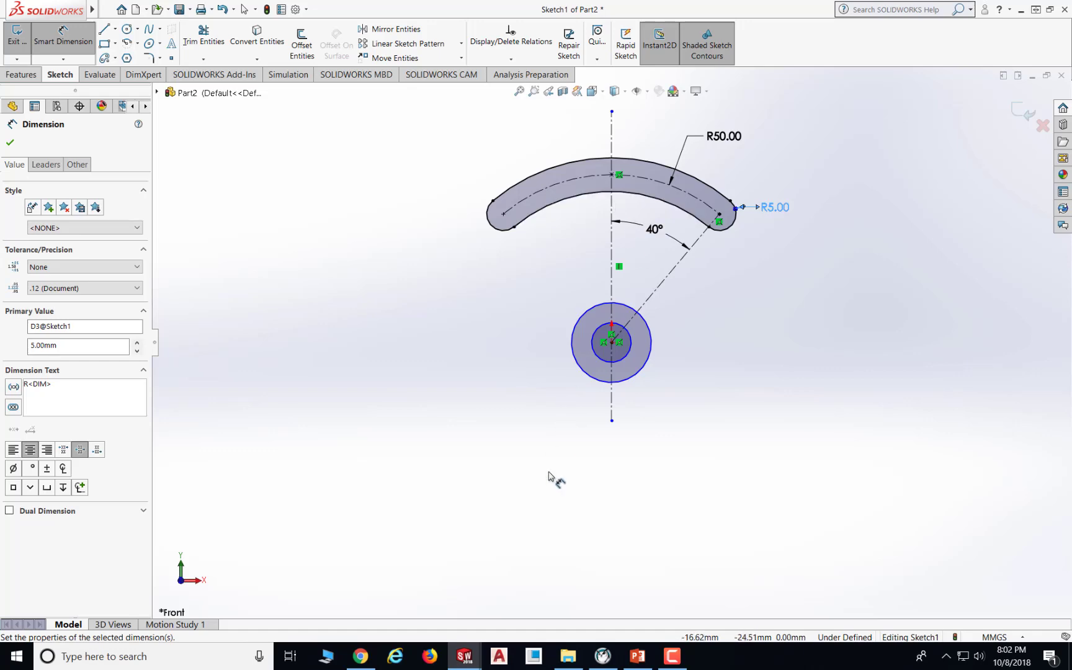
- Check the drawing, then dimension the hub's outer and inner circle diameters as 22 mm and 8 mm
{"action": "left_click", "coordinate": [638, 656]}
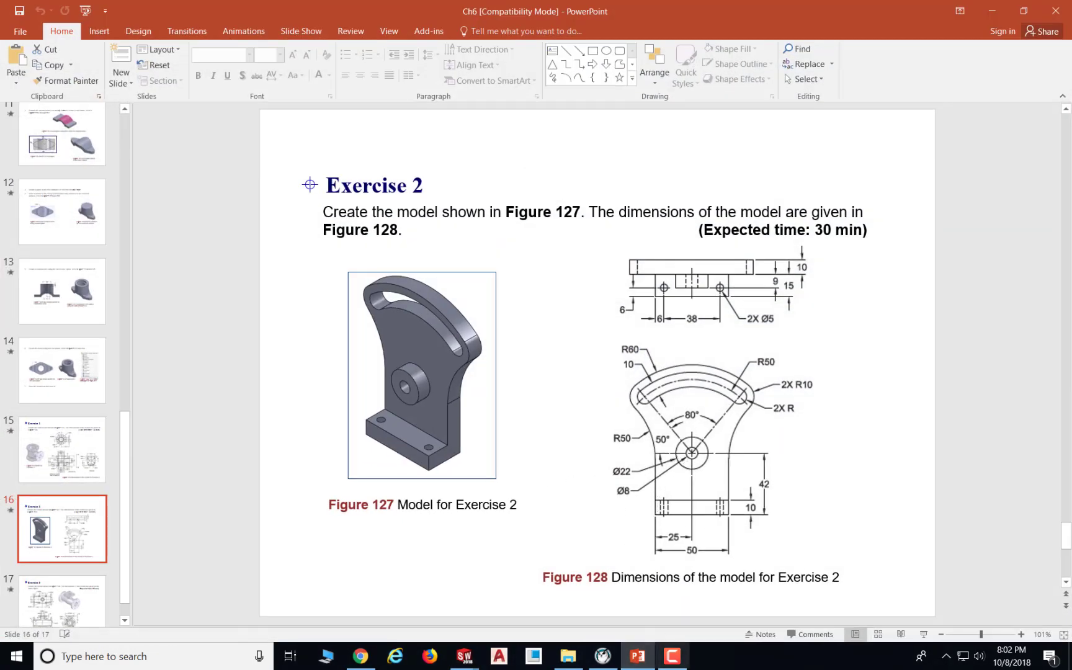
{"action": "key", "text": "alt+Tab"}
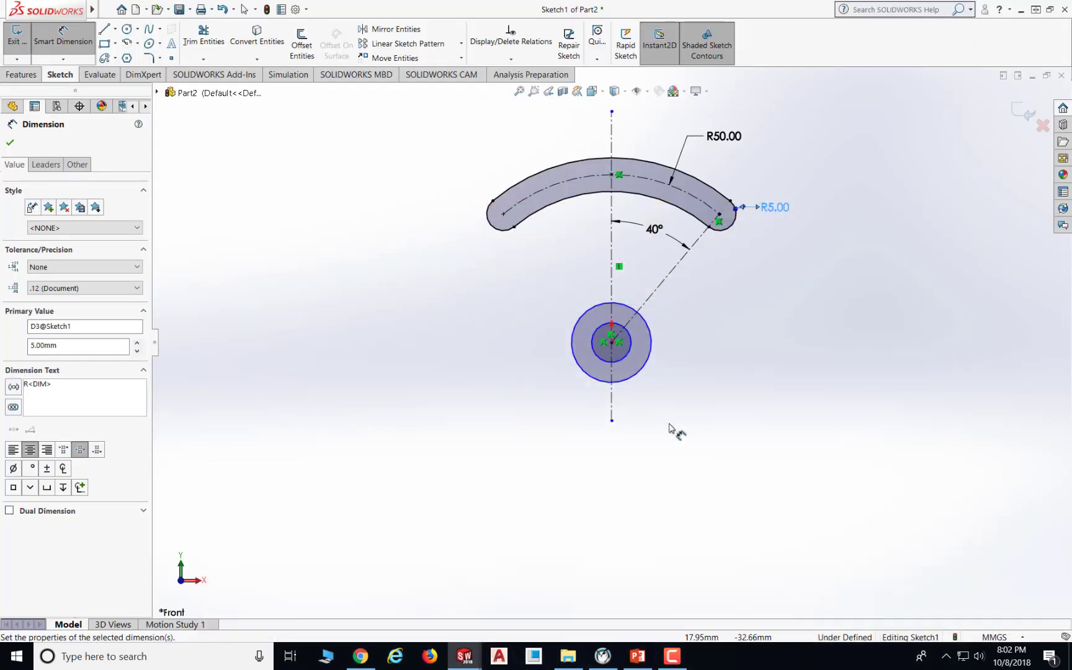
{"action": "left_click", "coordinate": [655, 351]}
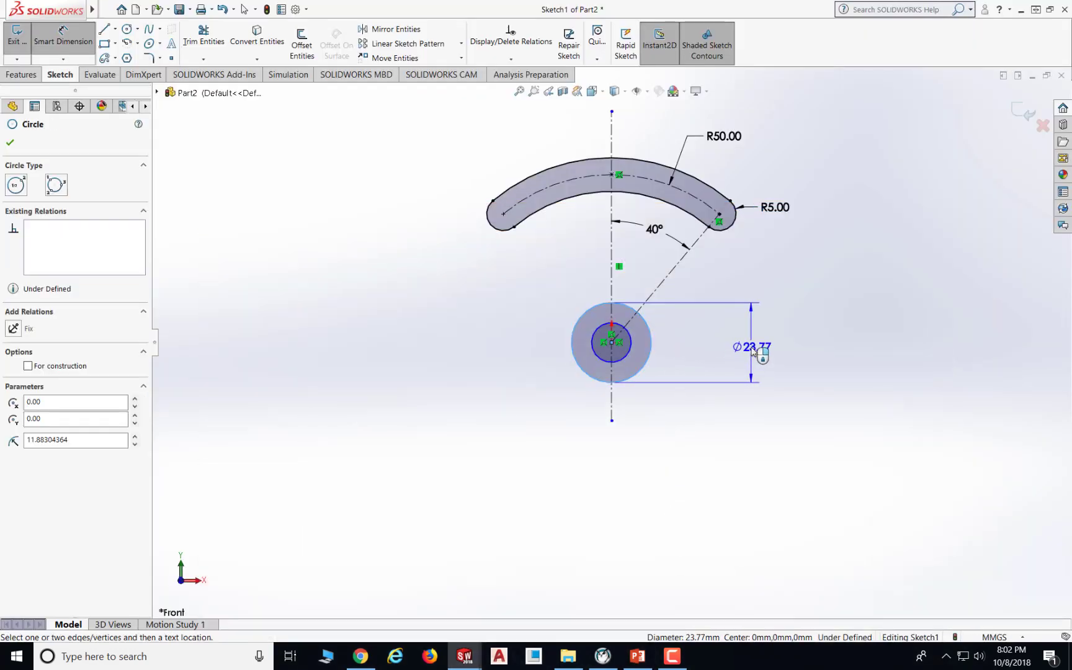
{"action": "left_click", "coordinate": [756, 353]}
{"action": "key", "text": "Return"}
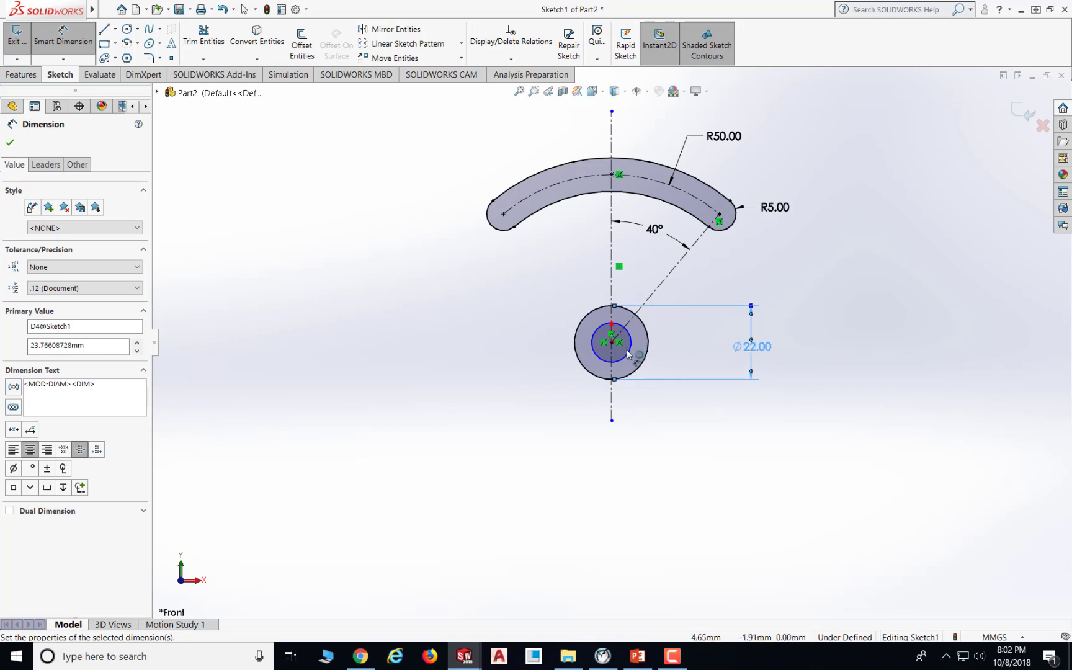
{"action": "left_click", "coordinate": [631, 344]}
{"action": "left_click", "coordinate": [700, 348]}
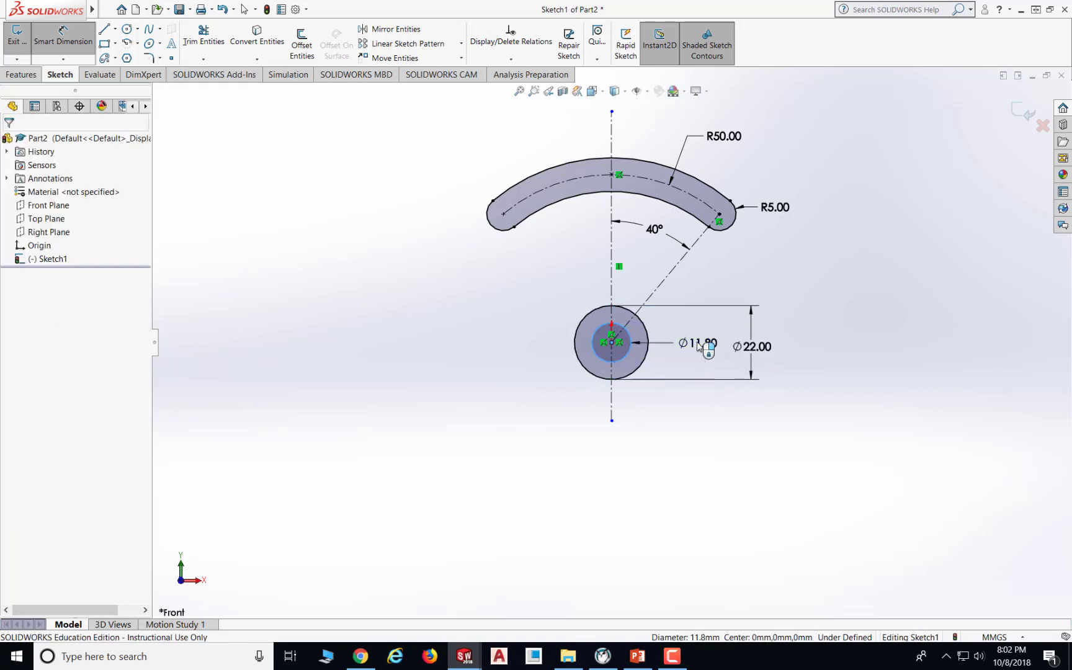
{"action": "key", "text": "Return"}
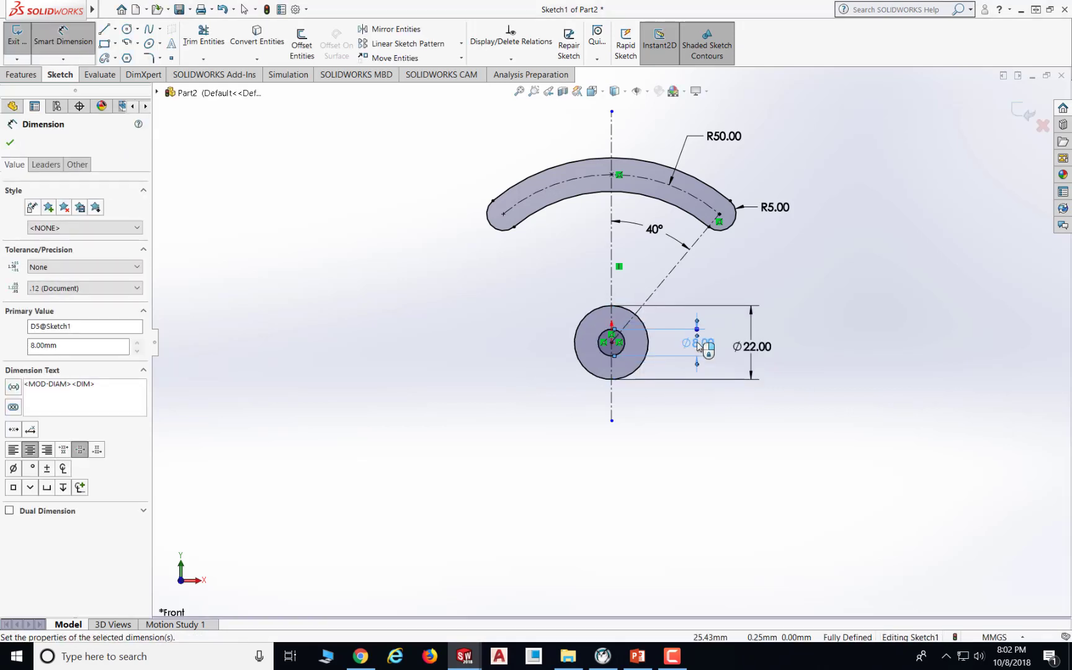
- Check the drawing, then draw a circle centred at the origin with a radius of about 65 mm
{"action": "left_click", "coordinate": [639, 655]}
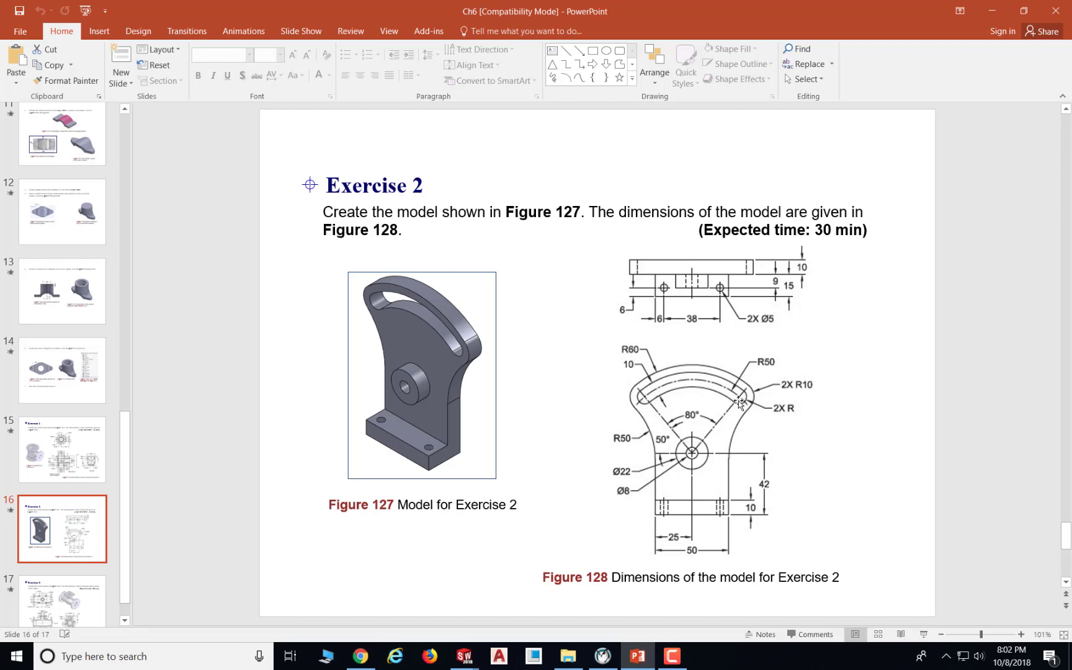
{"action": "left_click", "coordinate": [639, 657]}
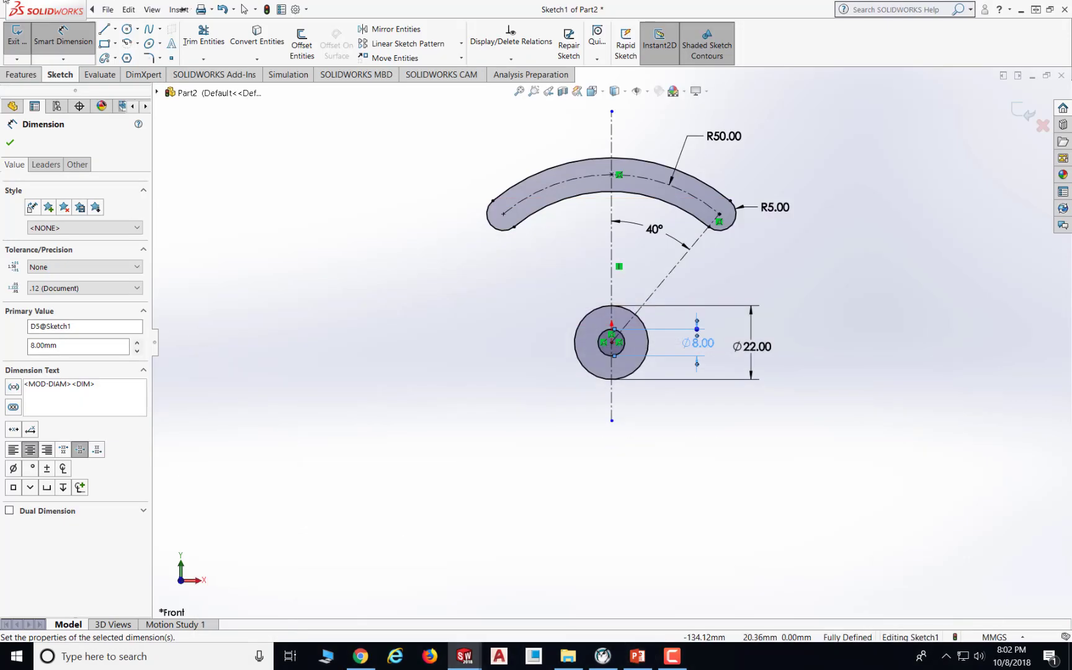
{"action": "left_click", "coordinate": [127, 29]}
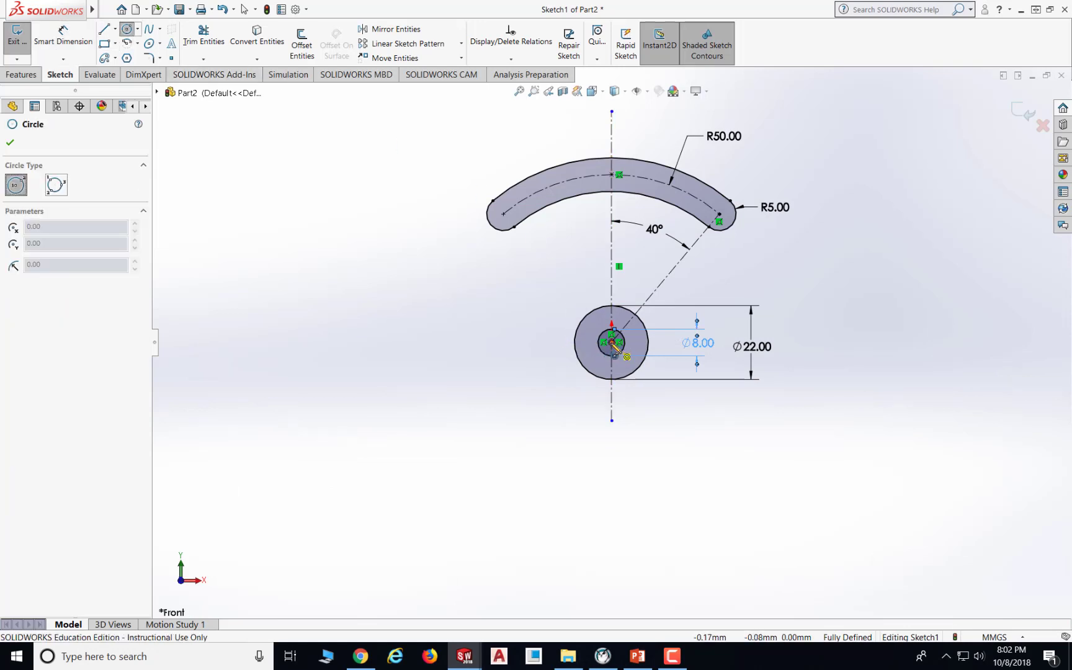
{"action": "left_click", "coordinate": [612, 342]}
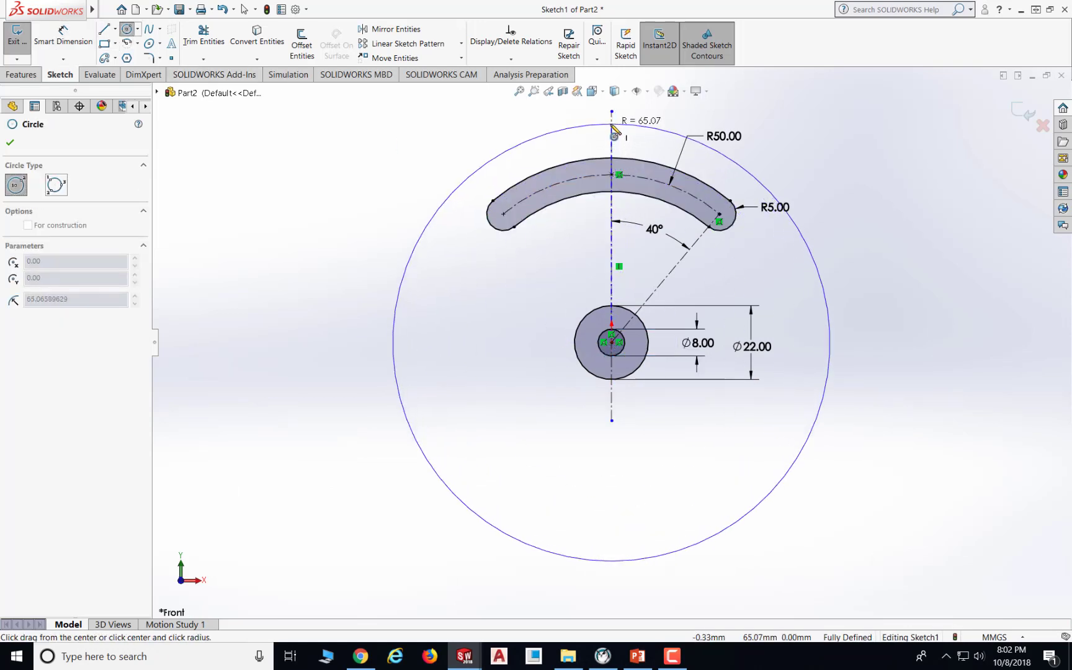
{"action": "left_click", "coordinate": [613, 126]}
{"action": "key", "text": "Escape"}
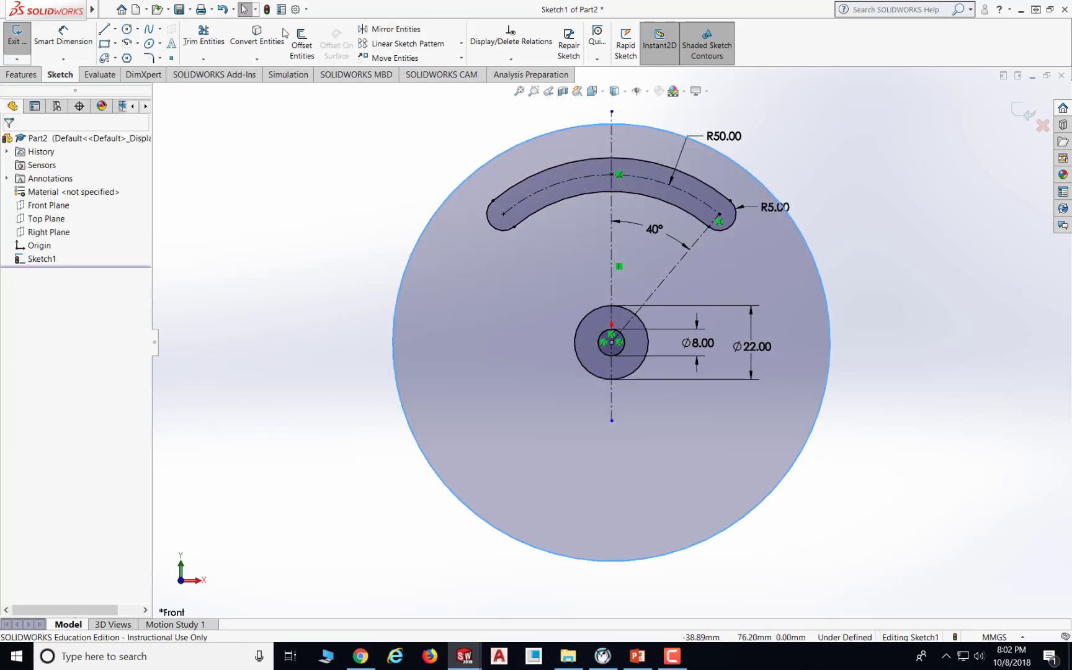
- Draw two circles of radius about 15 mm centred on the slot's end arc centres, tangent to the large circle
{"action": "left_click", "coordinate": [127, 29]}
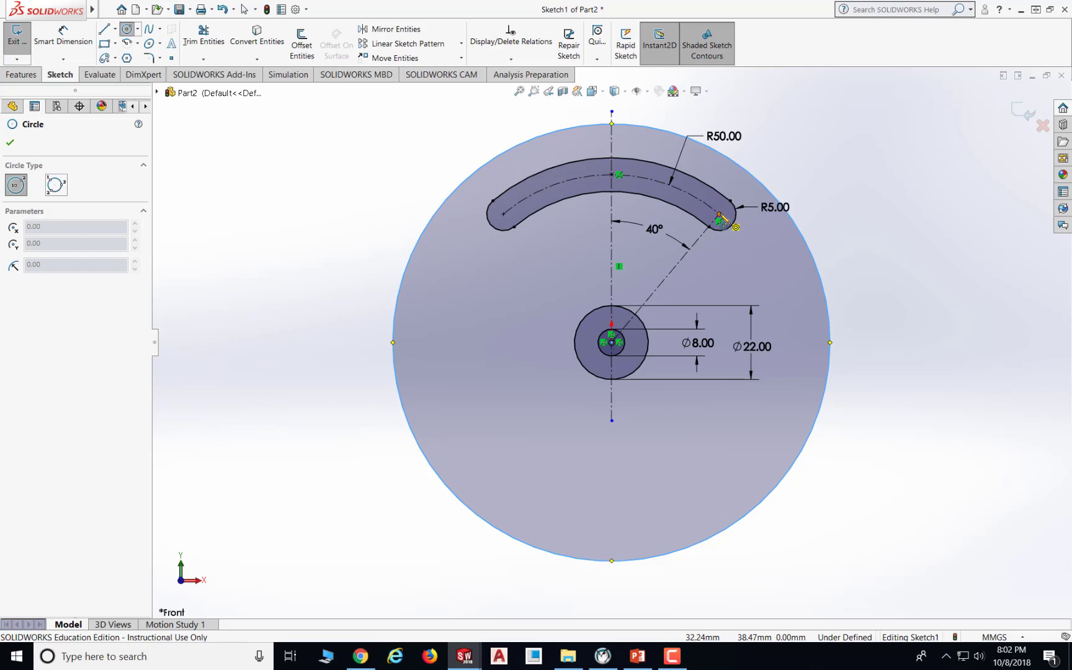
{"action": "left_click", "coordinate": [720, 214]}
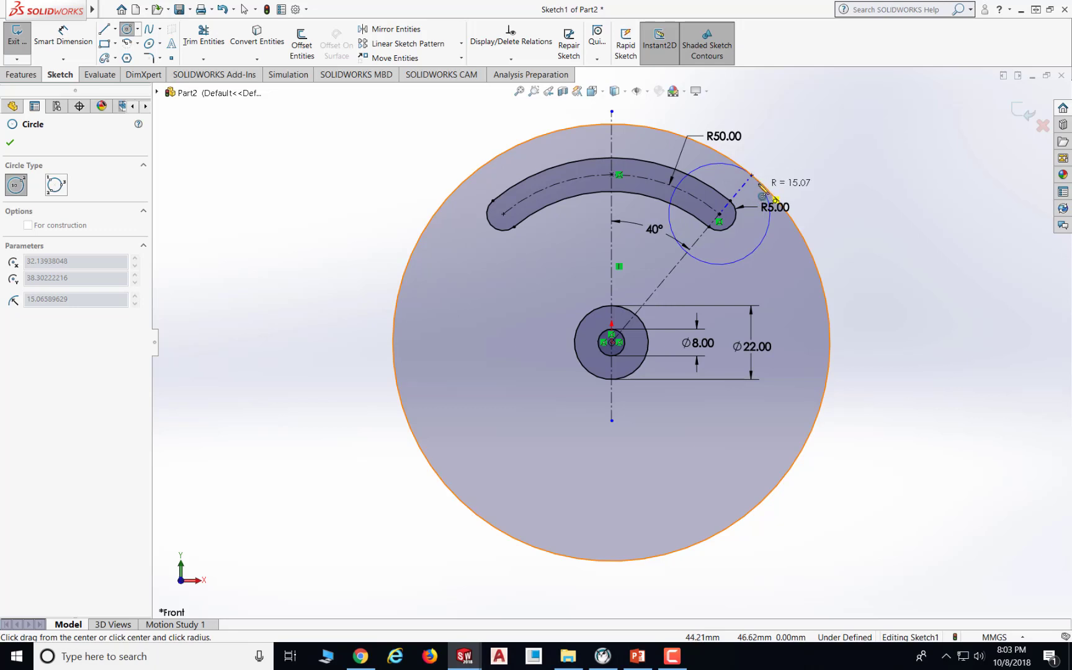
{"action": "left_click", "coordinate": [758, 186]}
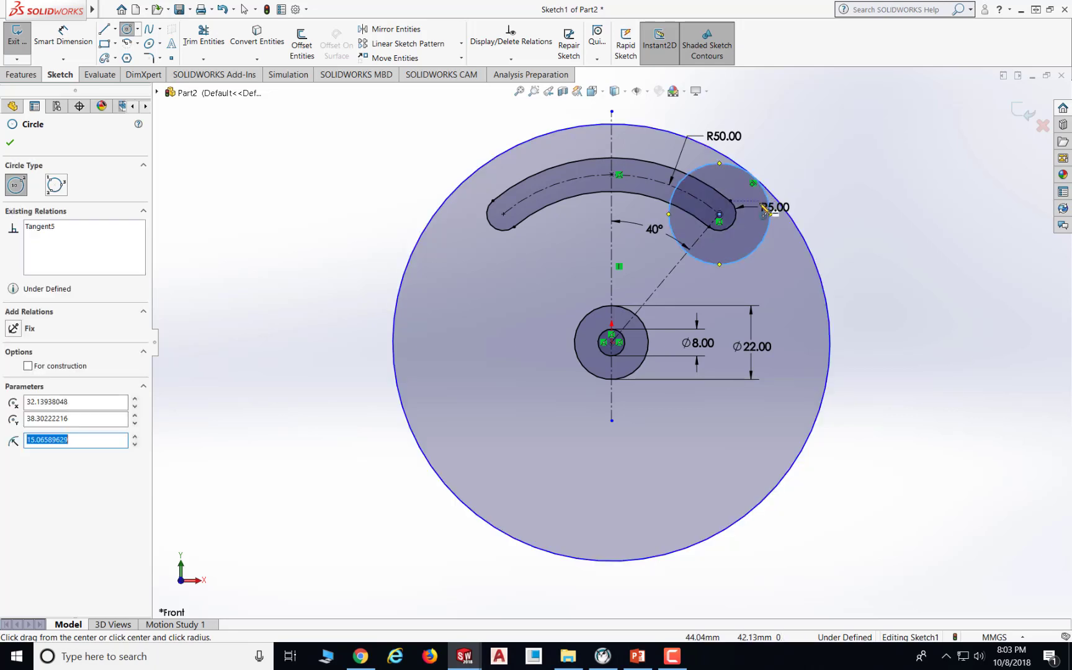
{"action": "left_click", "coordinate": [504, 214]}
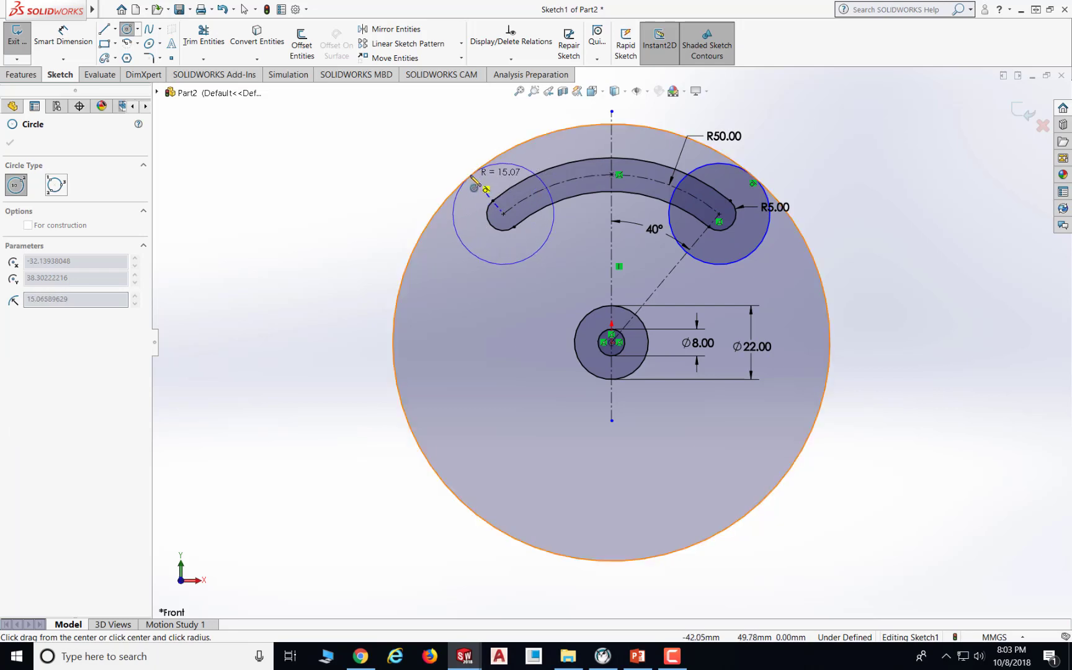
{"action": "left_click", "coordinate": [472, 181]}
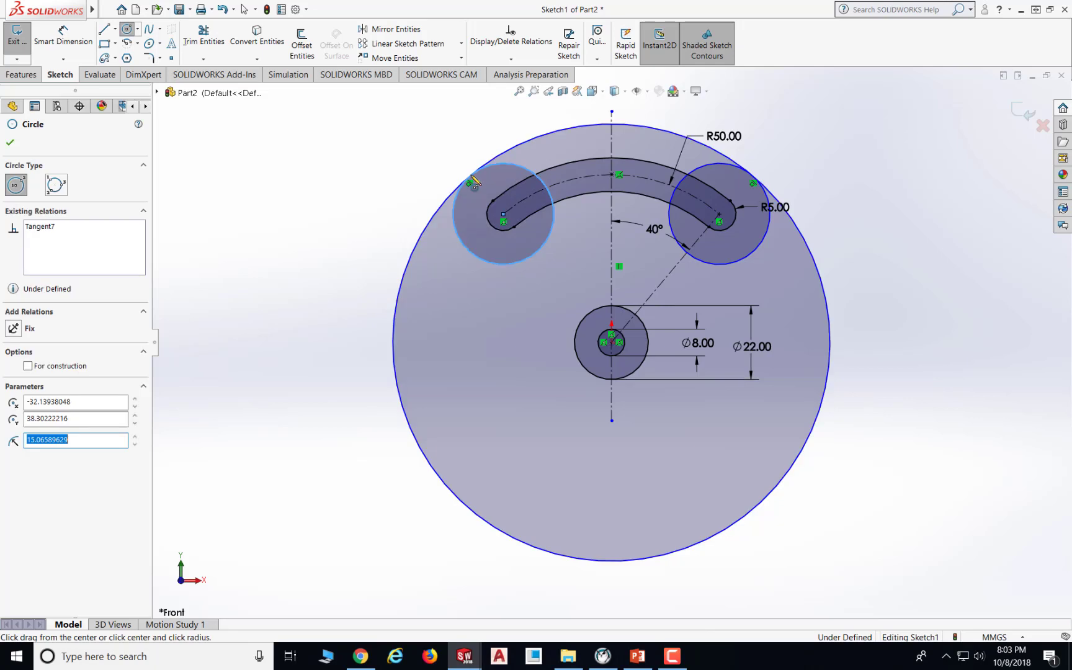
{"action": "left_click", "coordinate": [10, 143]}
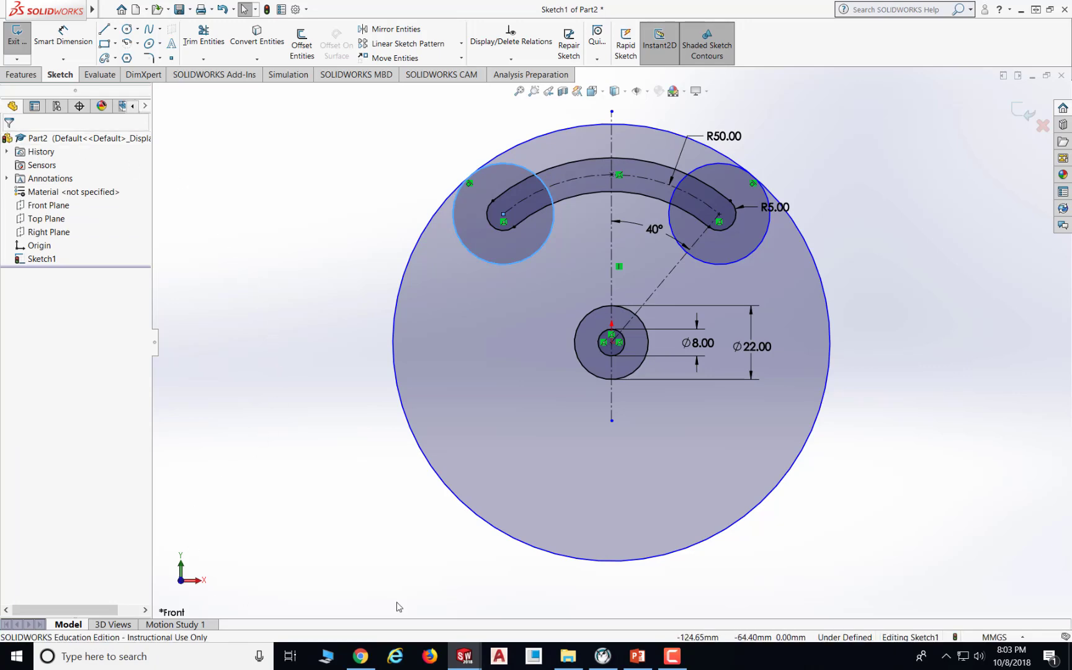
- Draw two large circles either side of the hub, tangent to the slot-end circles, with radii about 55 mm and 72 mm
{"action": "left_click", "coordinate": [638, 656]}
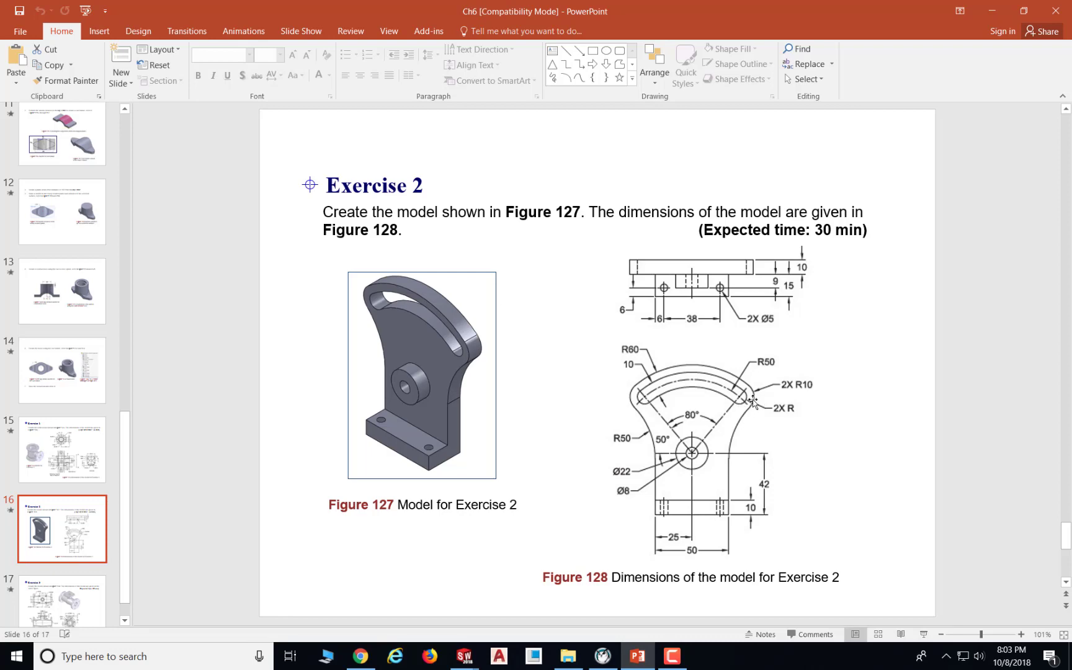
{"action": "left_click", "coordinate": [640, 655]}
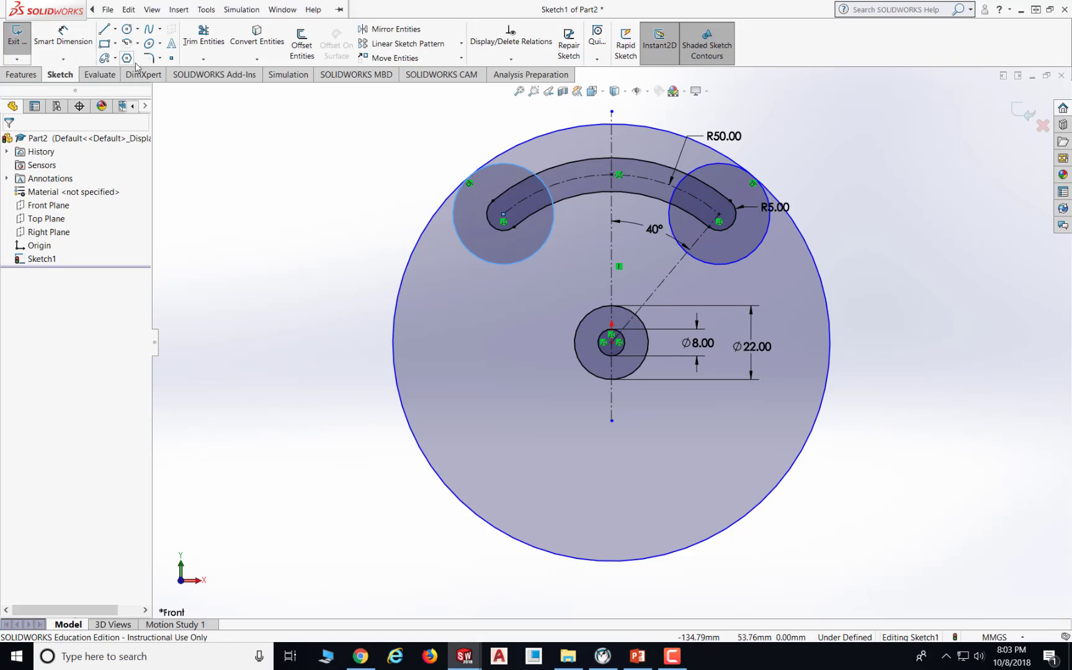
{"action": "left_click", "coordinate": [127, 29]}
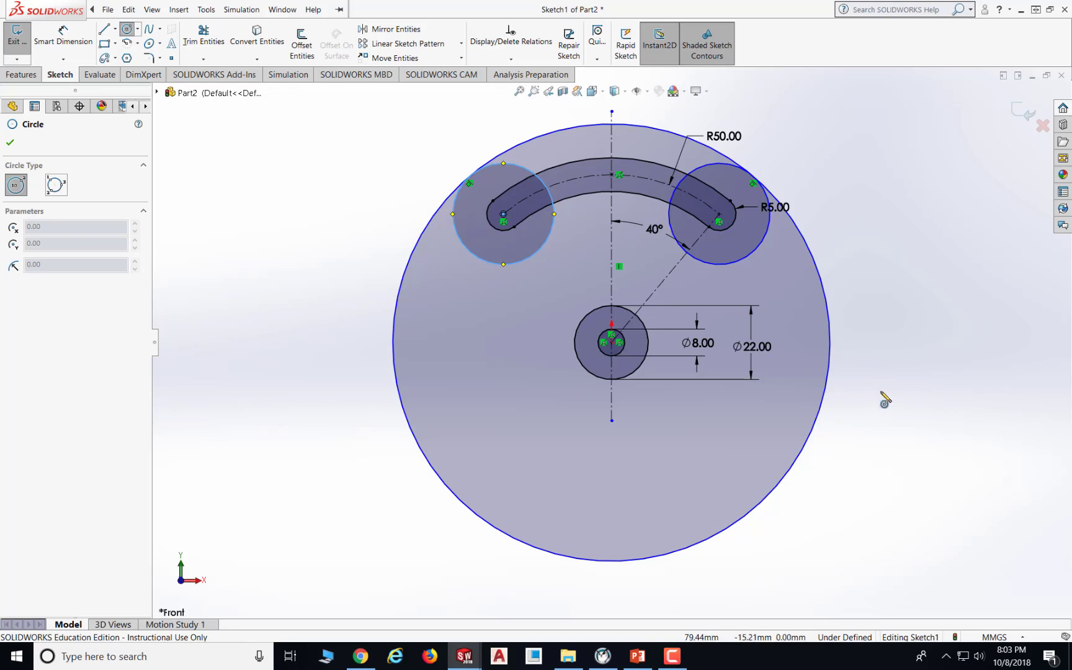
{"action": "left_click", "coordinate": [882, 384]}
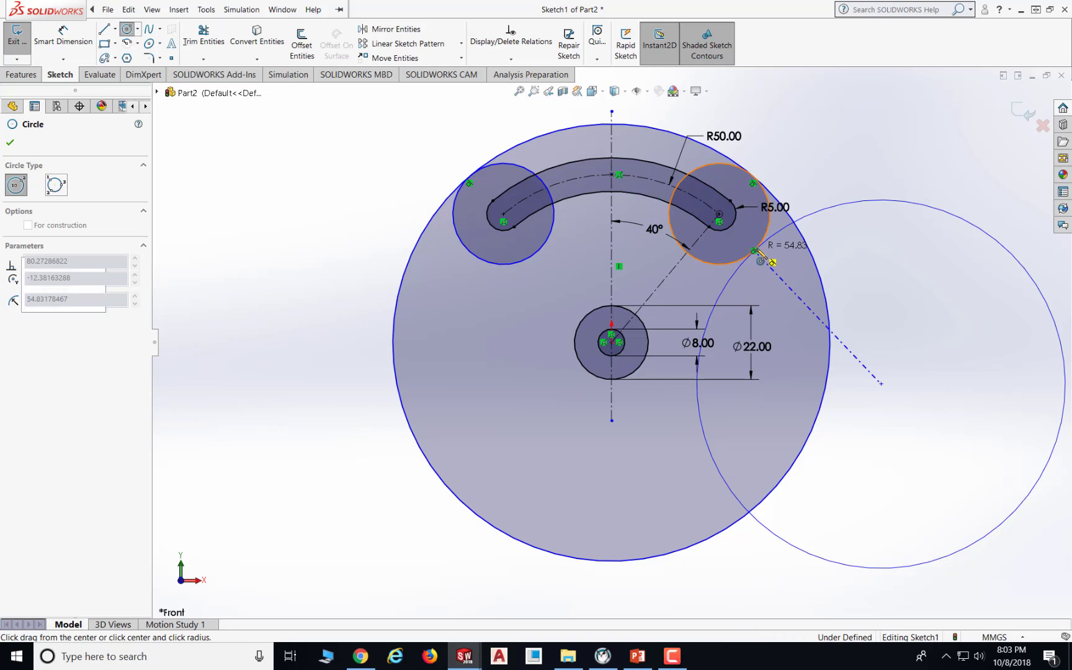
{"action": "left_click", "coordinate": [761, 261]}
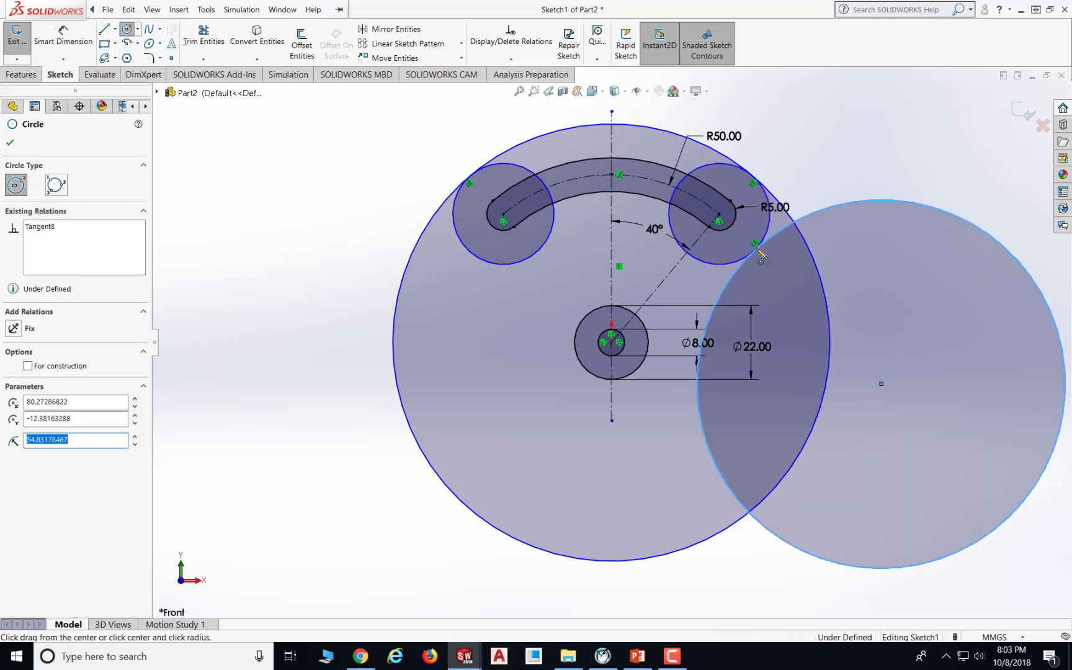
{"action": "left_click", "coordinate": [265, 384]}
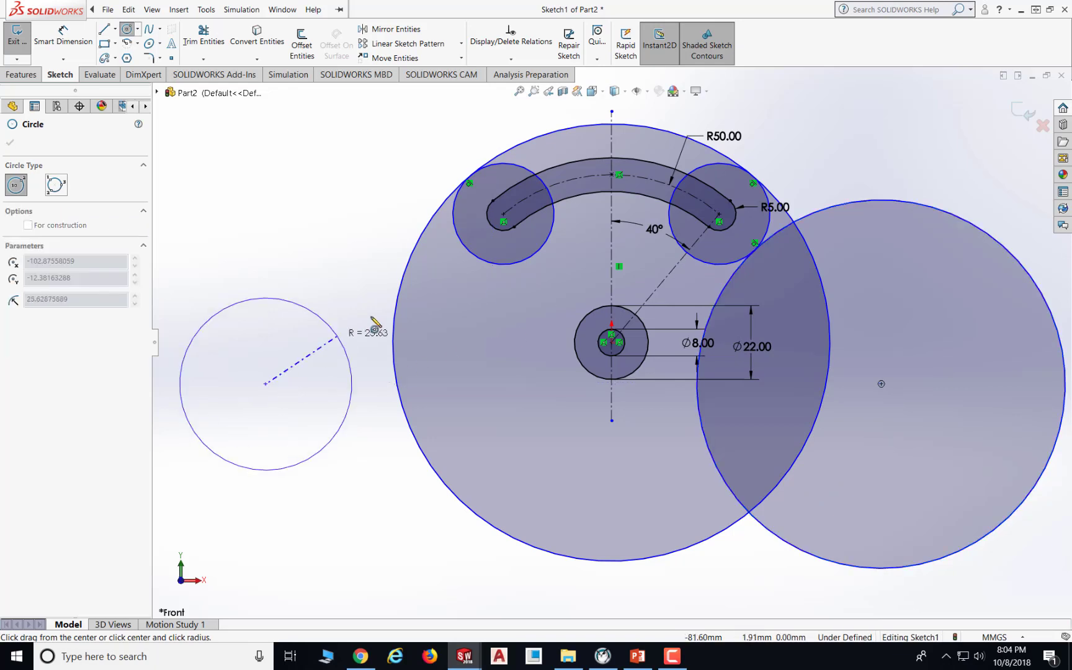
{"action": "left_click", "coordinate": [465, 246]}
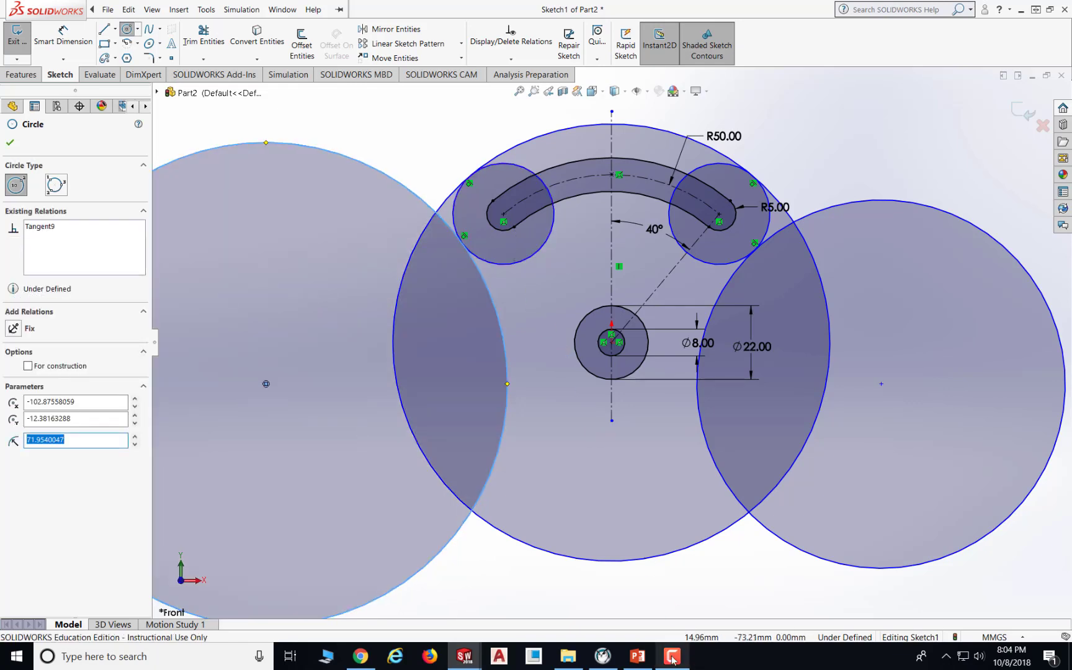
{"action": "left_click", "coordinate": [9, 143]}
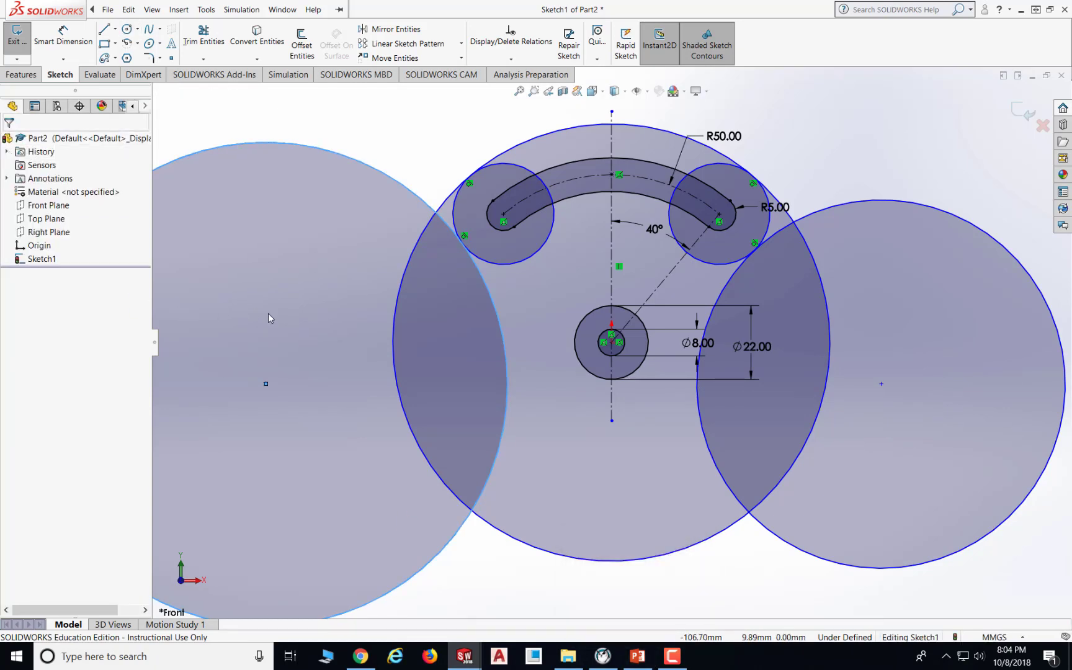
- Check the drawing, then dimension the right slot-end circle's diameter as 20 mm
{"action": "left_click", "coordinate": [632, 654]}
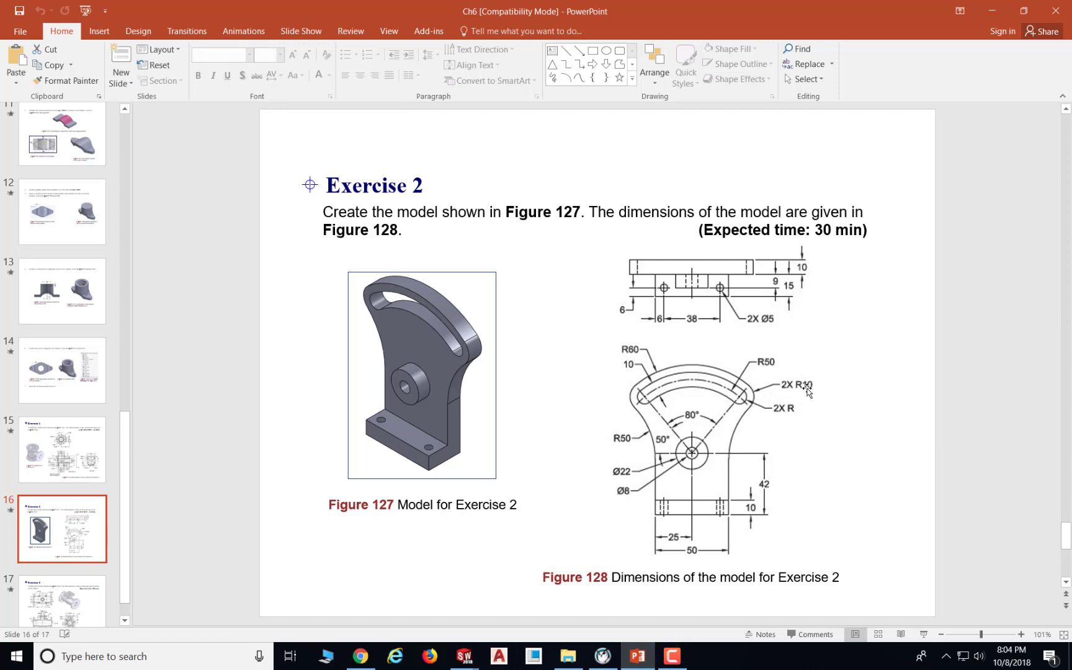
{"action": "left_click", "coordinate": [637, 656]}
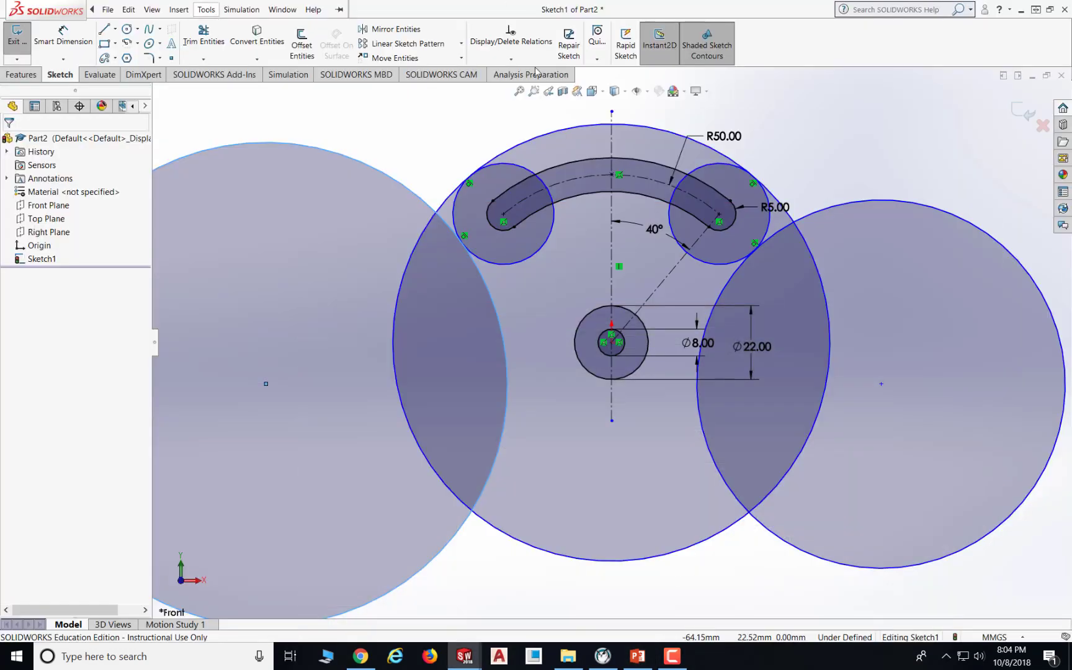
{"action": "left_click", "coordinate": [206, 9]}
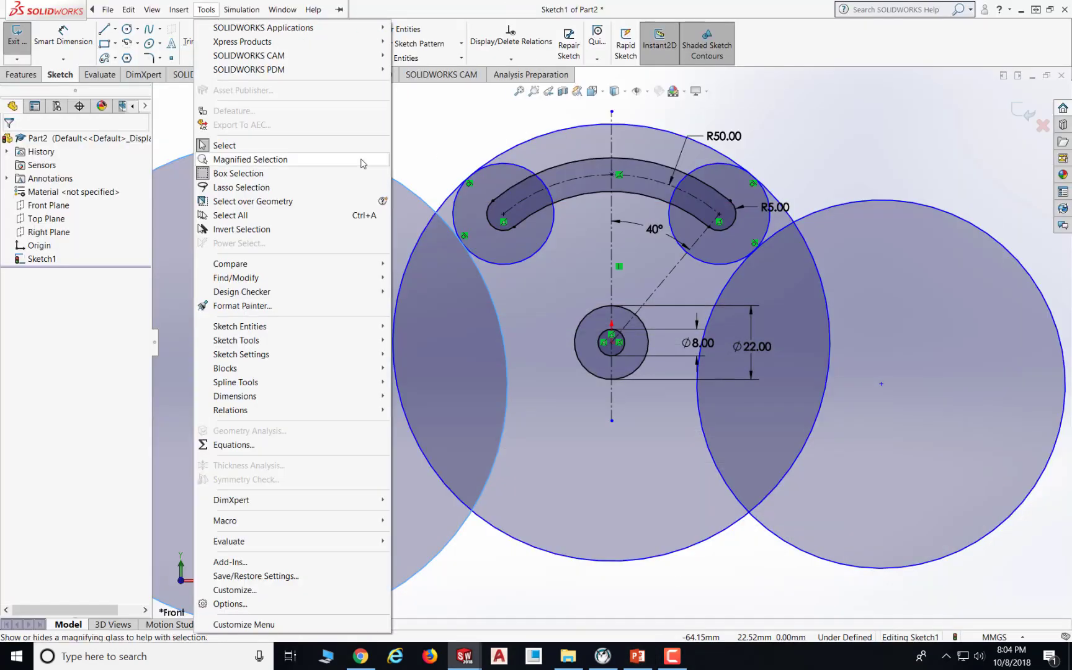
{"action": "left_click", "coordinate": [65, 41]}
{"action": "left_click", "coordinate": [754, 178]}
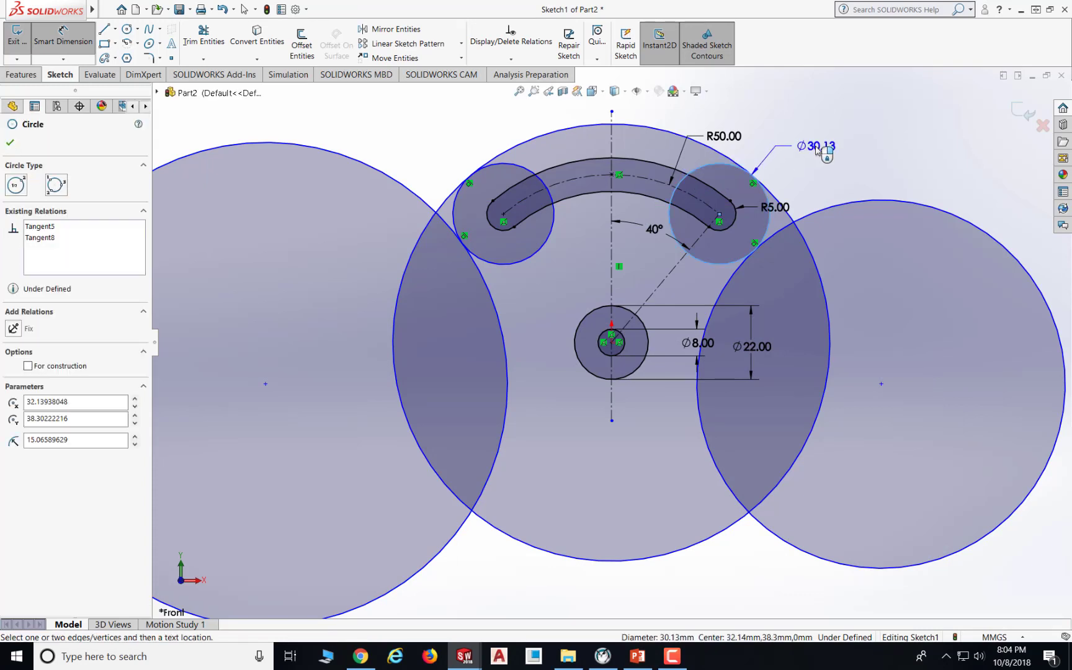
{"action": "left_click", "coordinate": [817, 151]}
{"action": "type", "text": "20"}
{"action": "key", "text": "Return"}
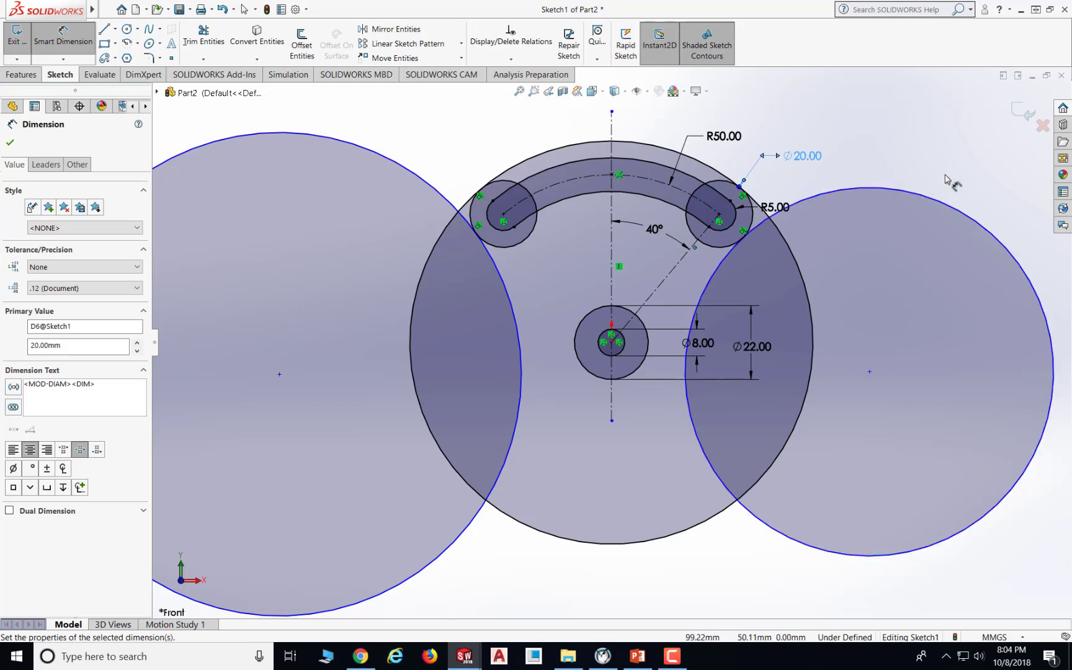
- Dimension the diameters of both large side circles as 100 mm
{"action": "left_click", "coordinate": [923, 202]}
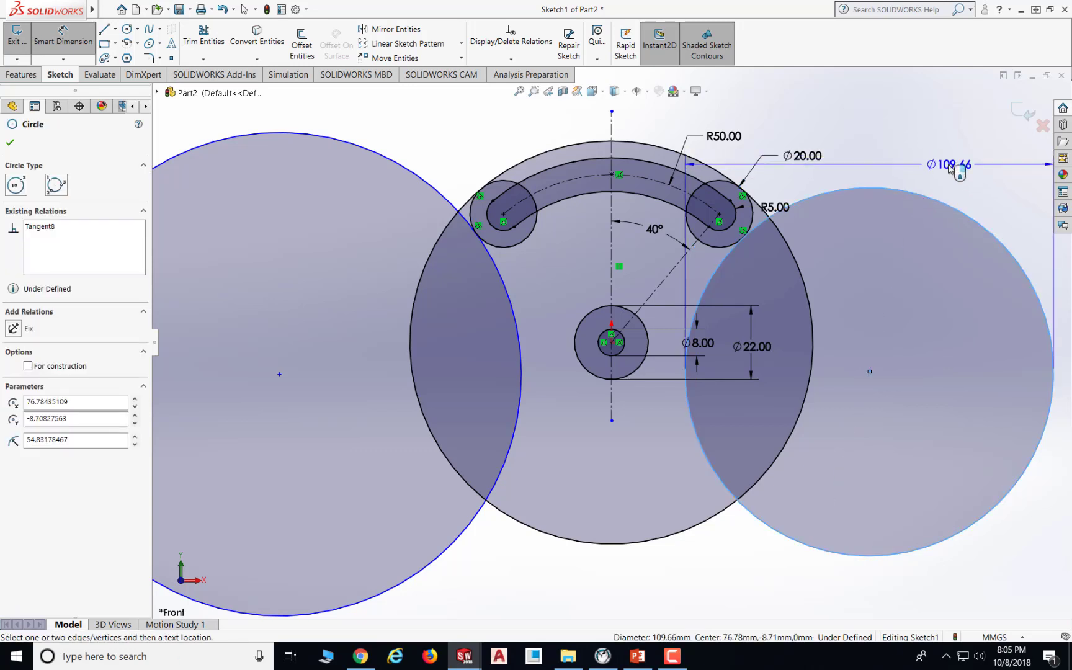
{"action": "left_click", "coordinate": [929, 165]}
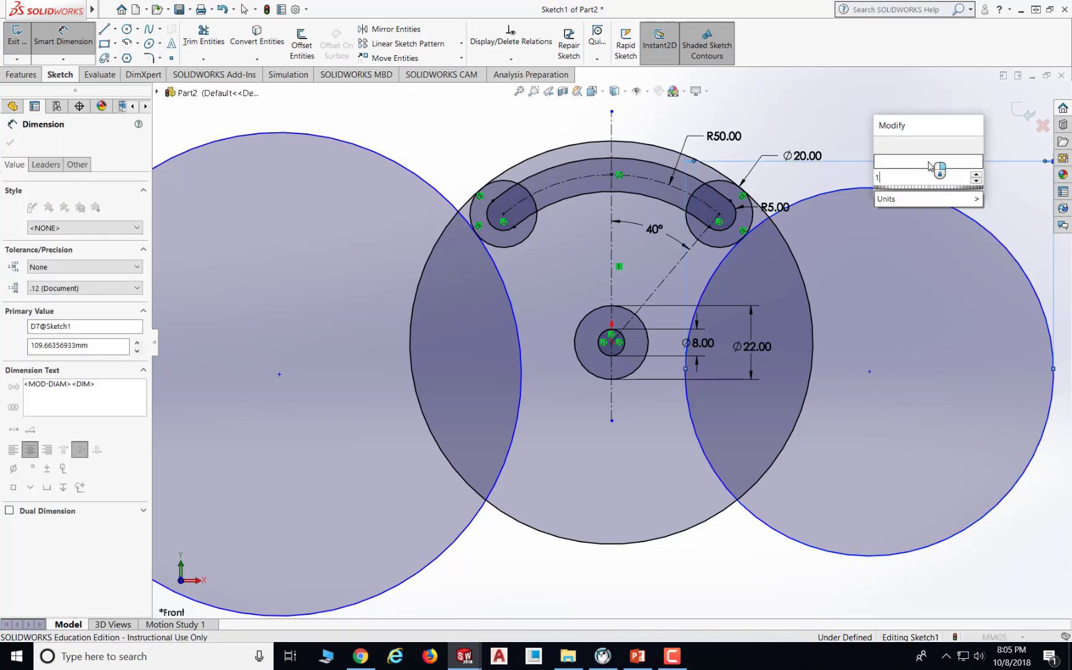
{"action": "key", "text": "Return"}
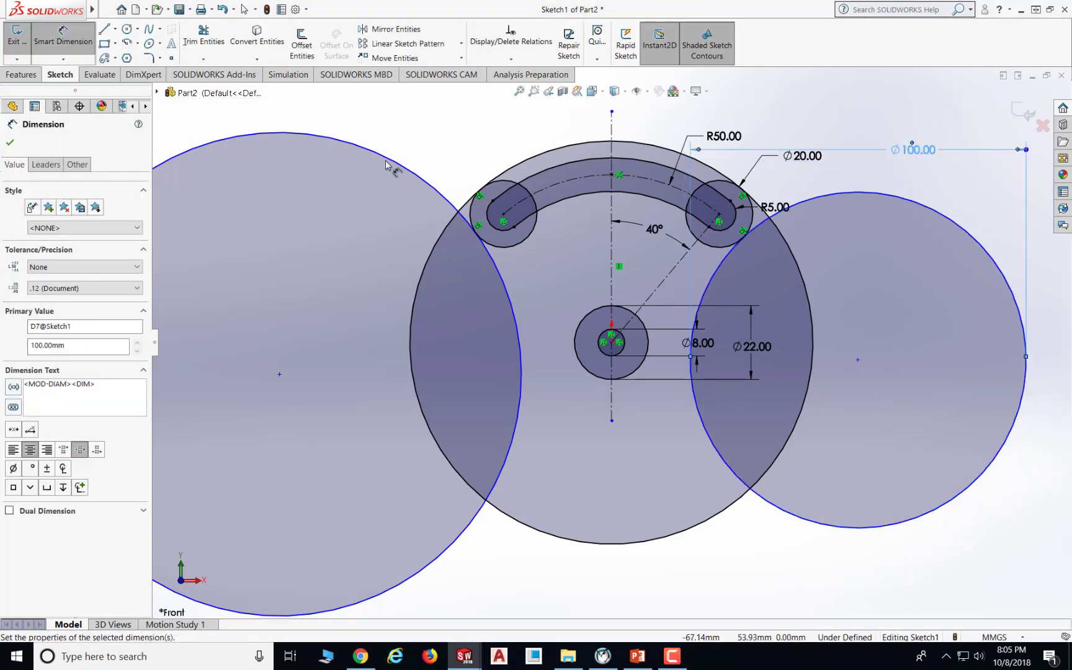
{"action": "left_click", "coordinate": [391, 160]}
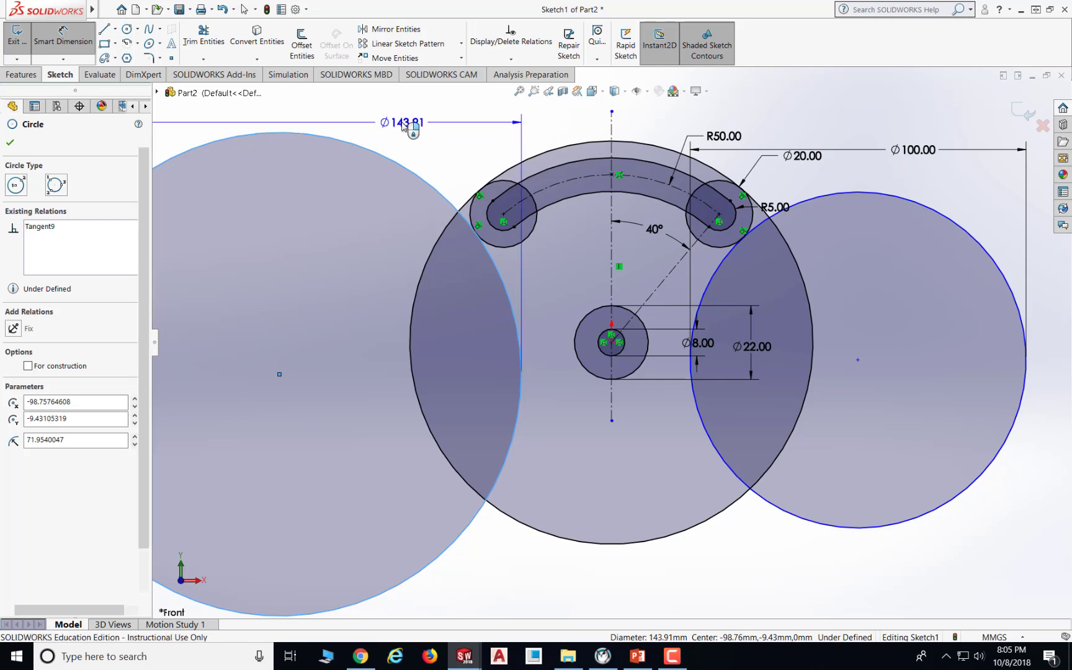
{"action": "left_click", "coordinate": [403, 125]}
{"action": "key", "text": "Return"}
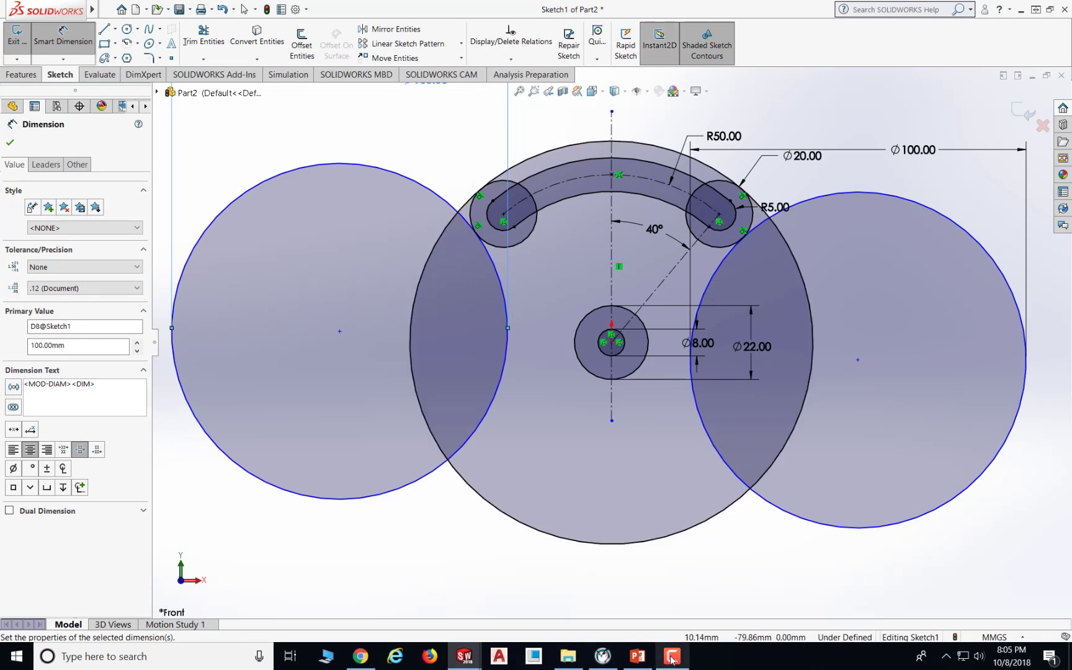
- Check the drawing, then sketch an open three-segment line from the right large circle down about 77 mm, across about 67 mm, and up about 53 mm to the left large circle
{"action": "left_click", "coordinate": [638, 656]}
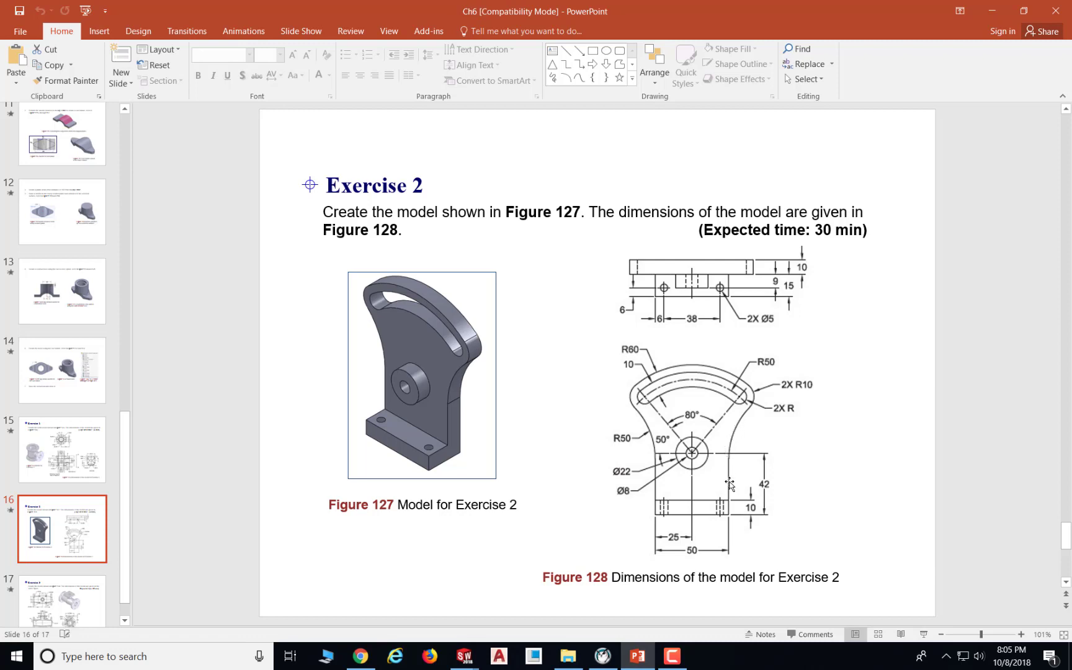
{"action": "left_click", "coordinate": [645, 659]}
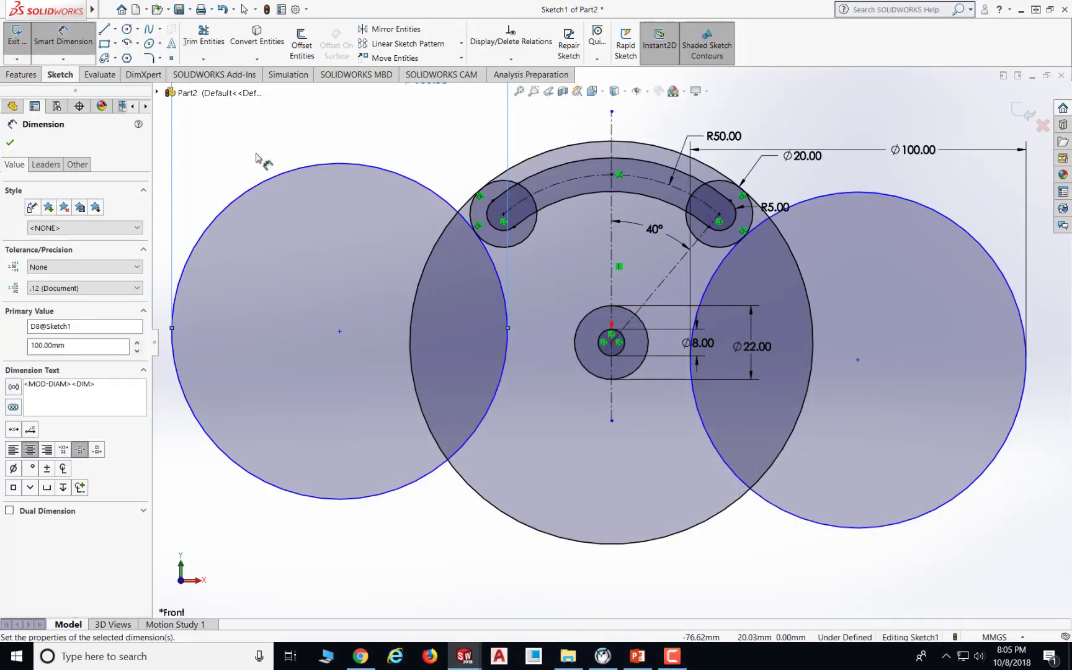
{"action": "left_click", "coordinate": [105, 29]}
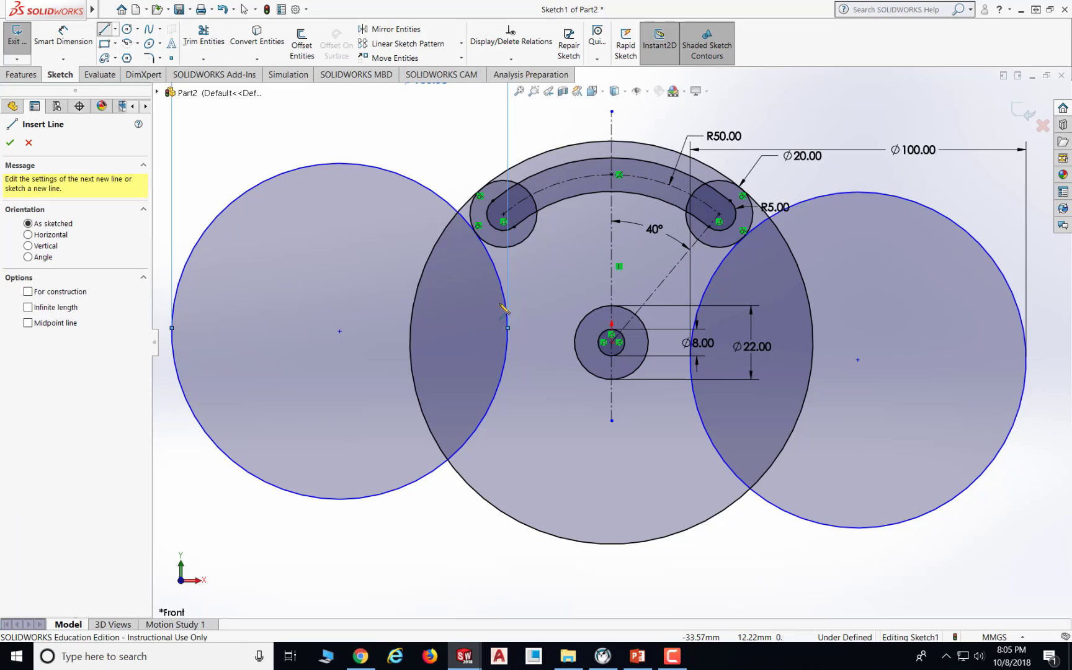
{"action": "left_click", "coordinate": [692, 388]}
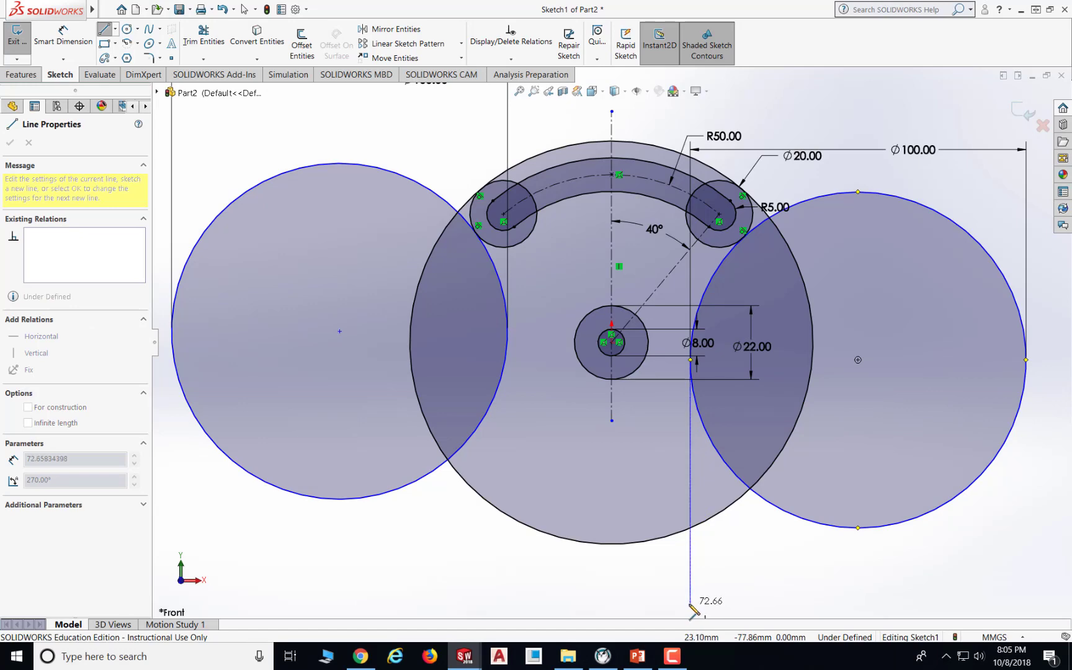
{"action": "scroll", "coordinate": [693, 608], "scroll_direction": "up", "scroll_amount": 2}
{"action": "scroll", "coordinate": [694, 590], "scroll_direction": "down", "scroll_amount": 4}
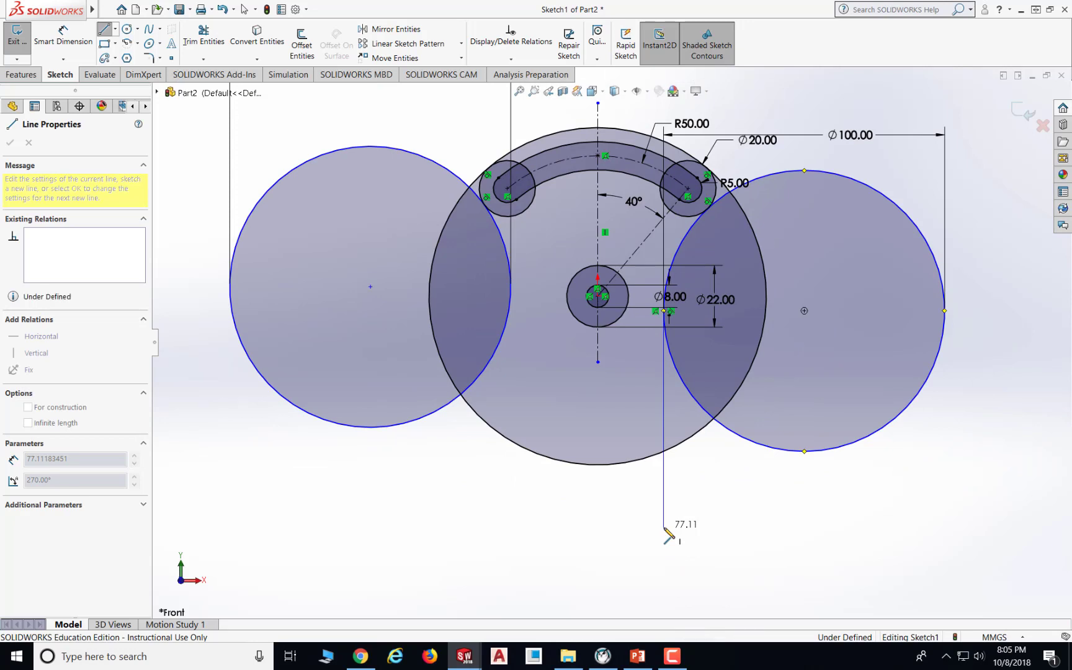
{"action": "left_click", "coordinate": [664, 527]}
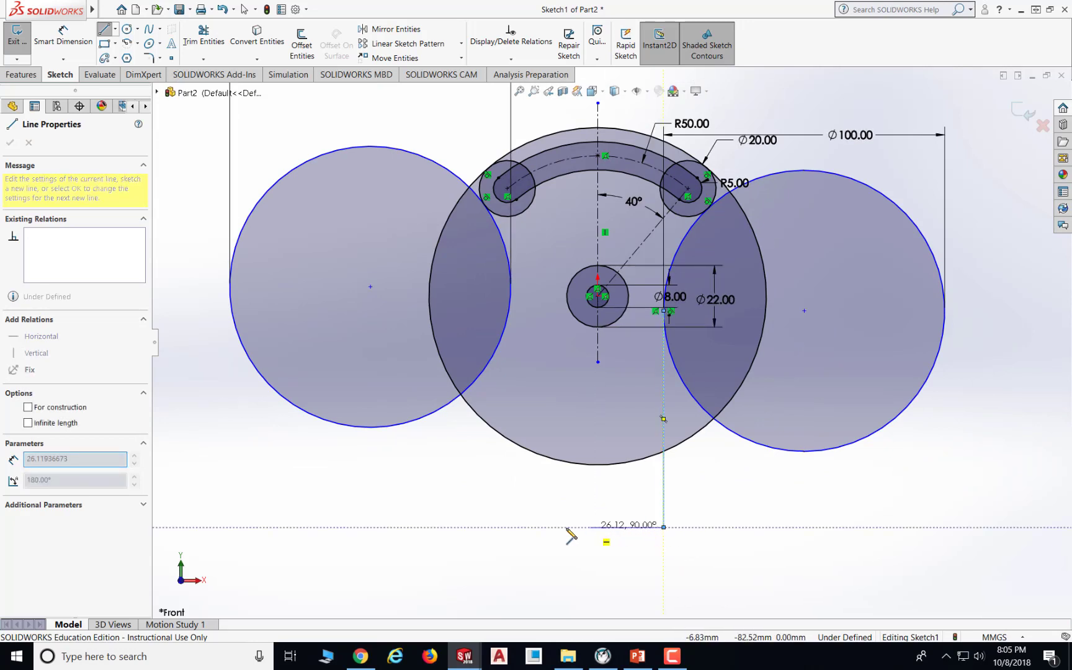
{"action": "left_click", "coordinate": [477, 526]}
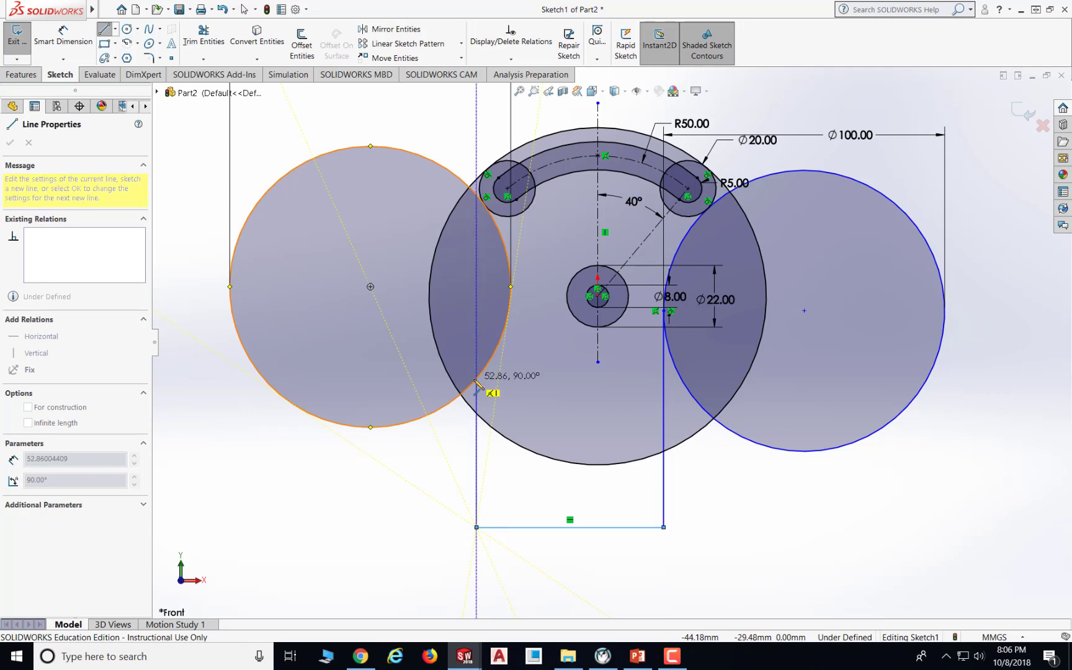
{"action": "left_click", "coordinate": [476, 371]}
{"action": "key", "text": "Escape"}
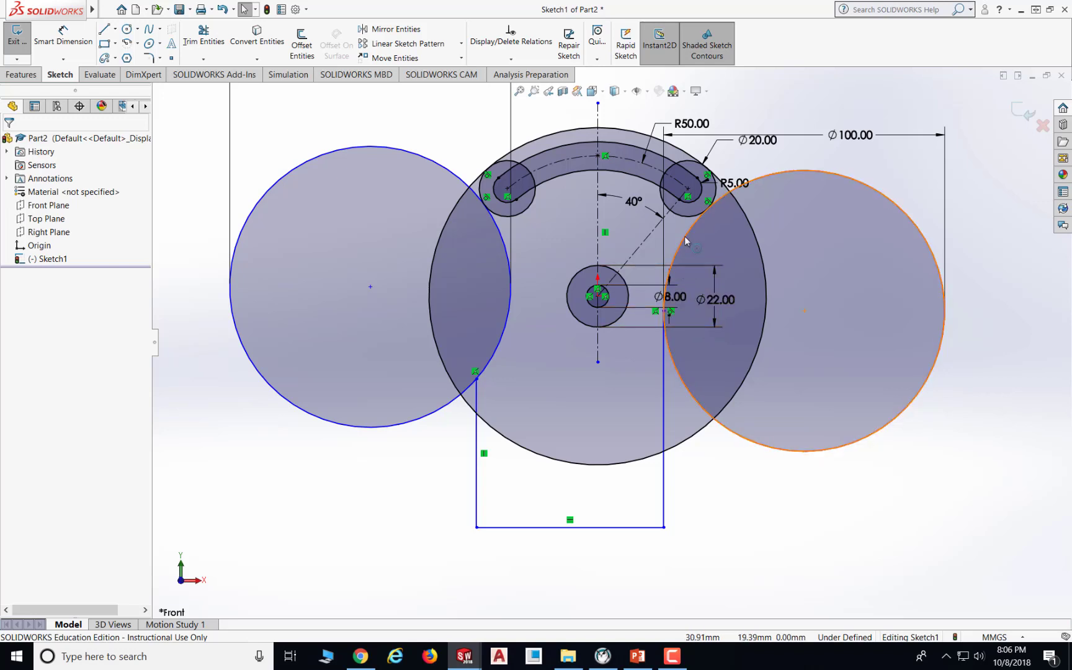
- Add a tangent relation between the right vertical line and the right large circle
{"action": "left_click", "coordinate": [512, 60]}
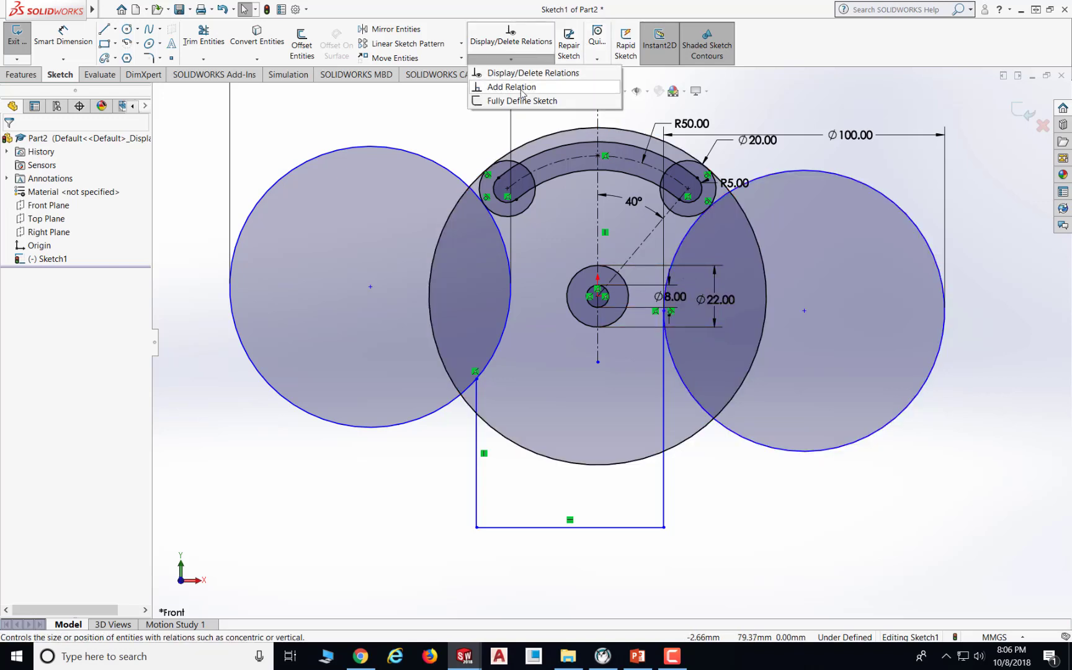
{"action": "left_click", "coordinate": [522, 90]}
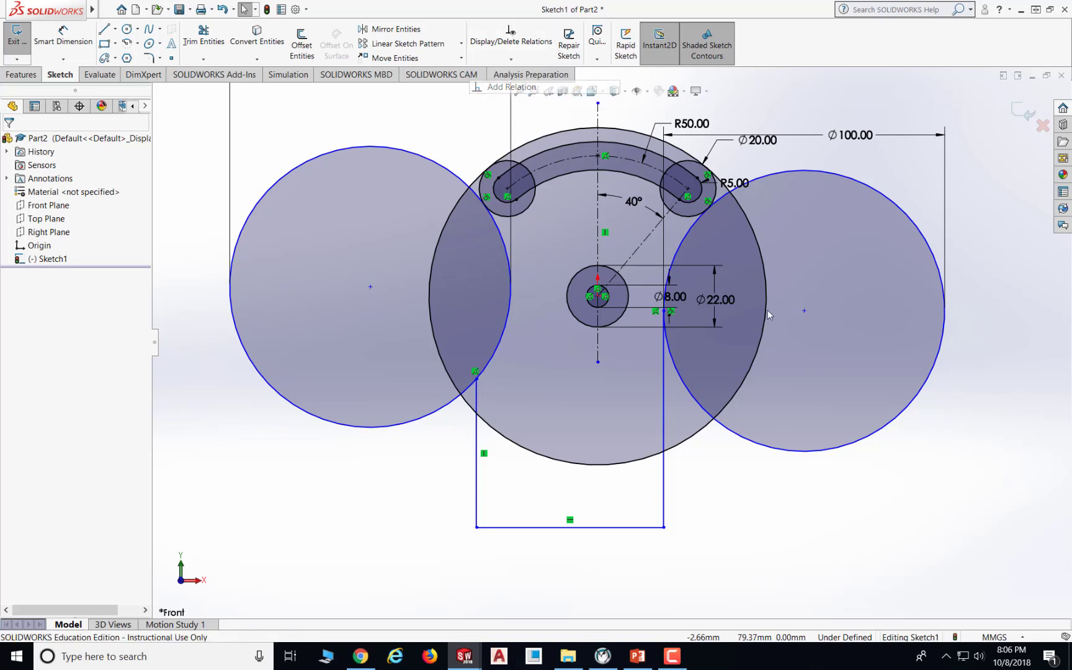
{"action": "left_click", "coordinate": [684, 382]}
{"action": "left_click", "coordinate": [663, 380]}
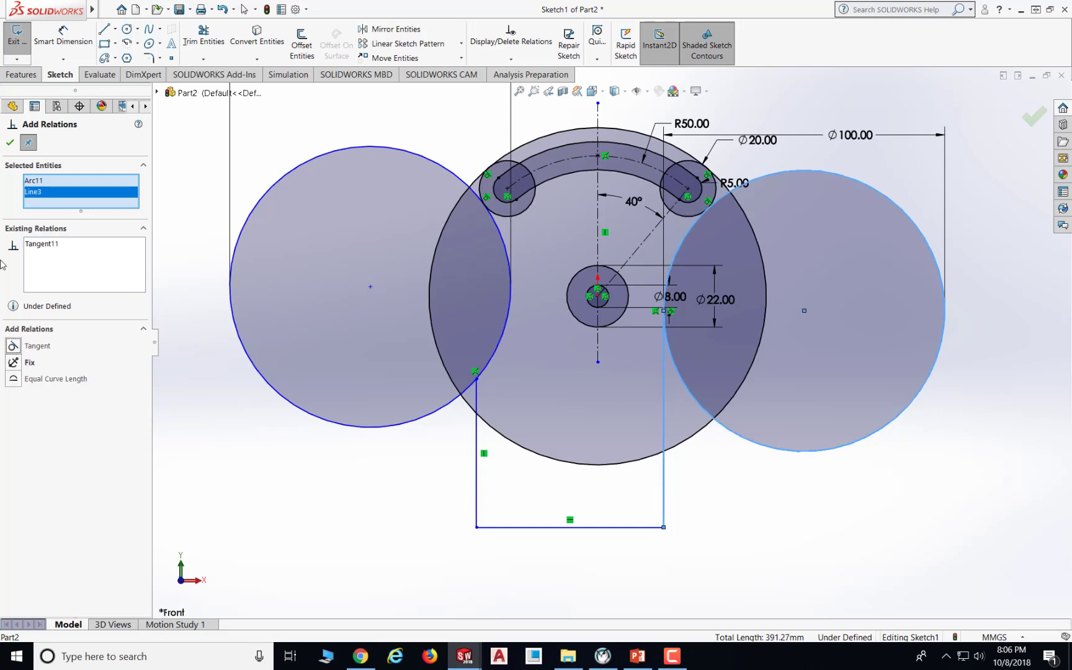
{"action": "left_click", "coordinate": [10, 142]}
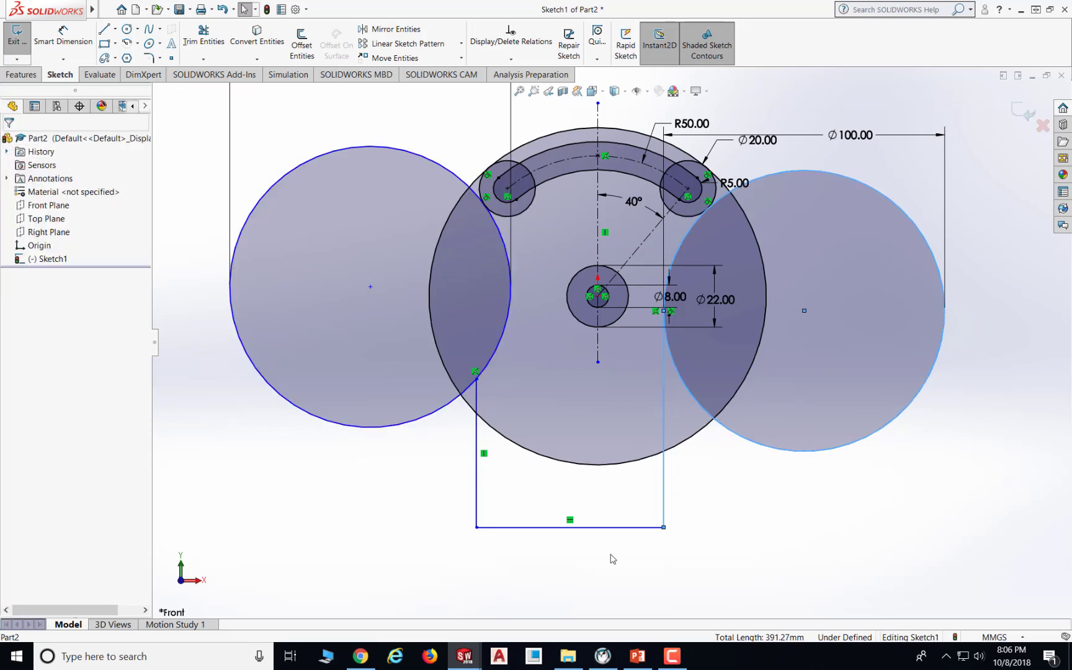
- Add a tangent relation between the left vertical line and the left large circle
{"action": "left_click", "coordinate": [737, 508]}
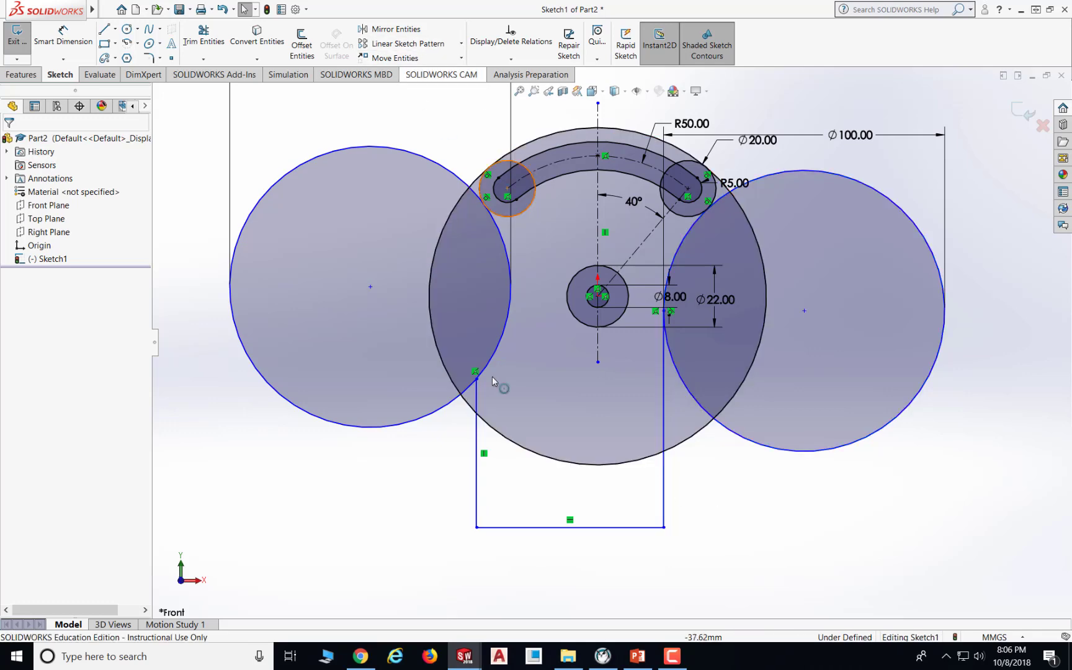
{"action": "left_click", "coordinate": [511, 58]}
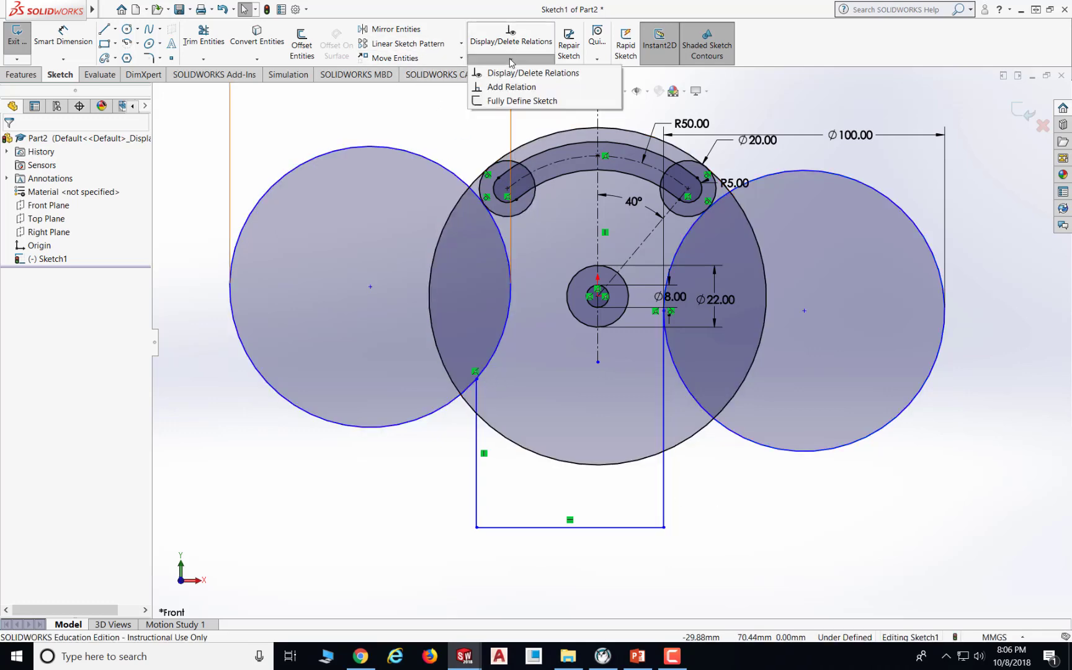
{"action": "left_click", "coordinate": [516, 87]}
{"action": "left_click", "coordinate": [504, 340]}
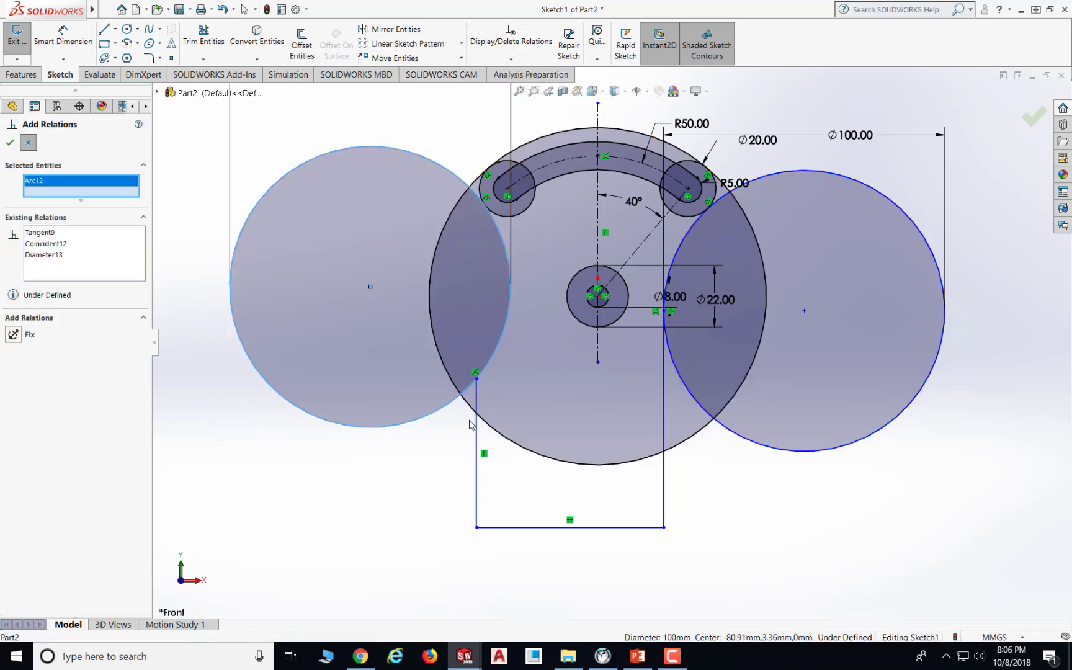
{"action": "left_click", "coordinate": [478, 403]}
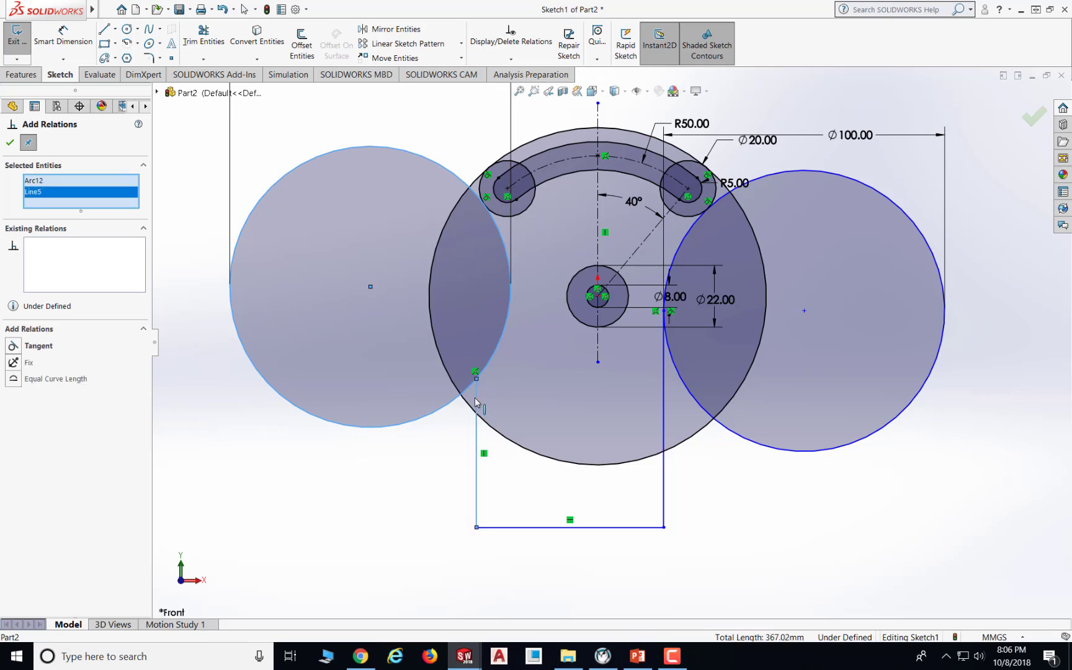
{"action": "left_click", "coordinate": [12, 347]}
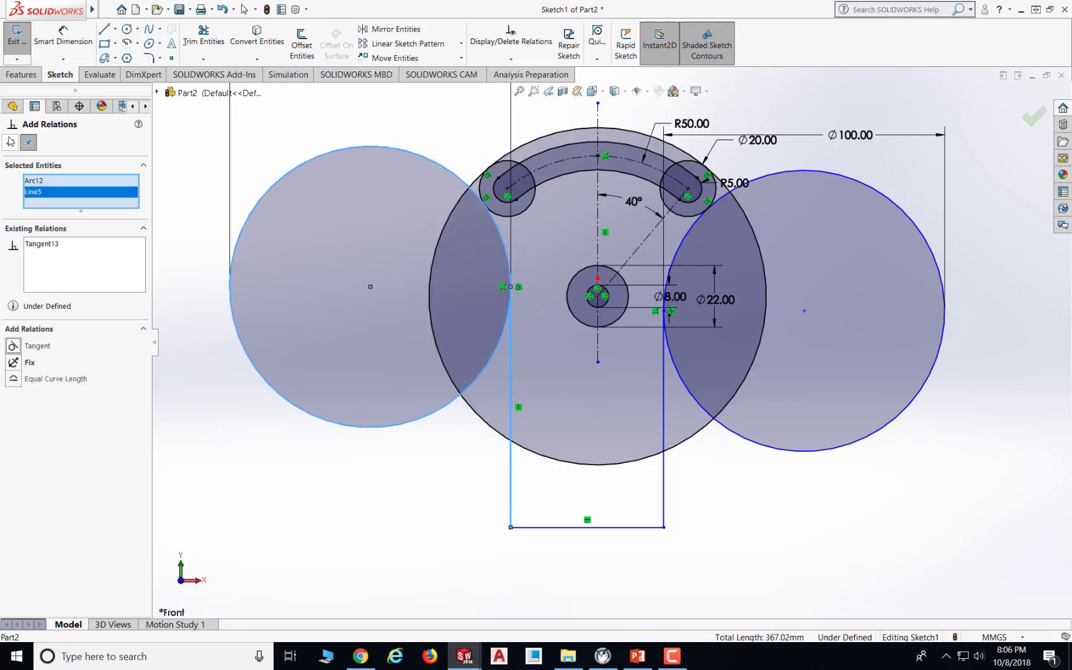
{"action": "left_click", "coordinate": [10, 145]}
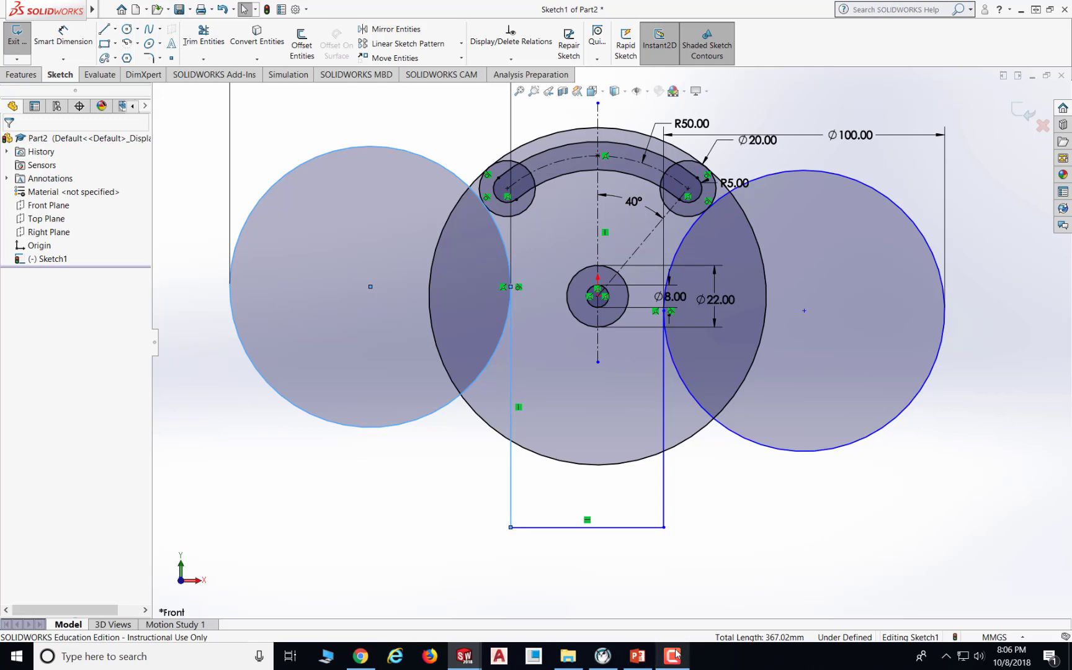
- Check the drawing, then extend the vertical centerline's lower end below the base line
{"action": "mouse_move", "coordinate": [676, 648]}
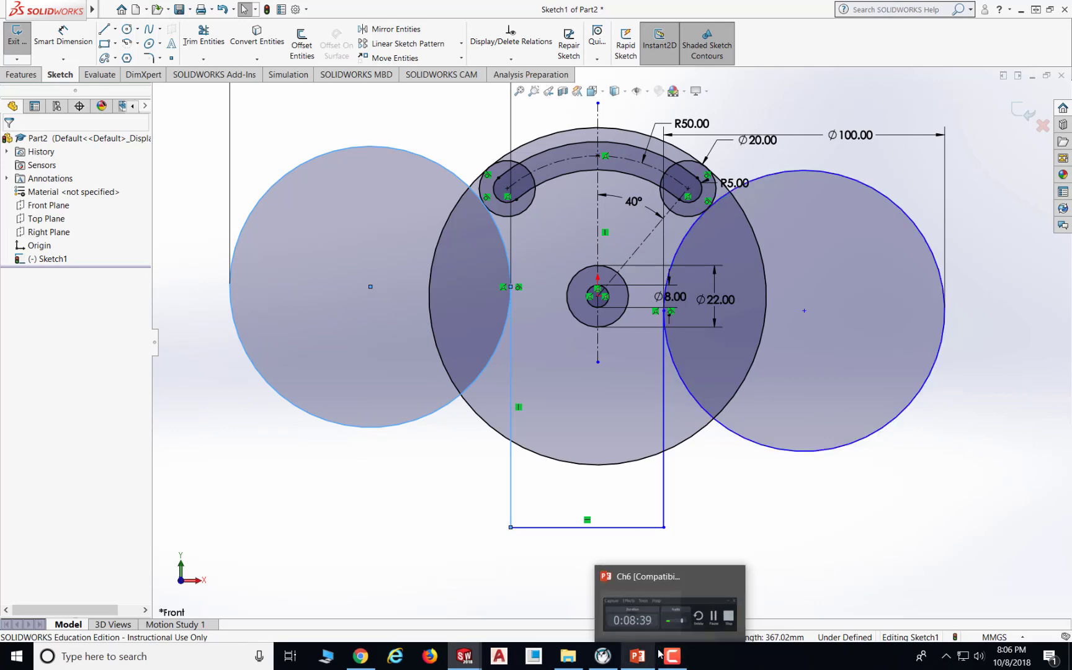
{"action": "left_click", "coordinate": [636, 662]}
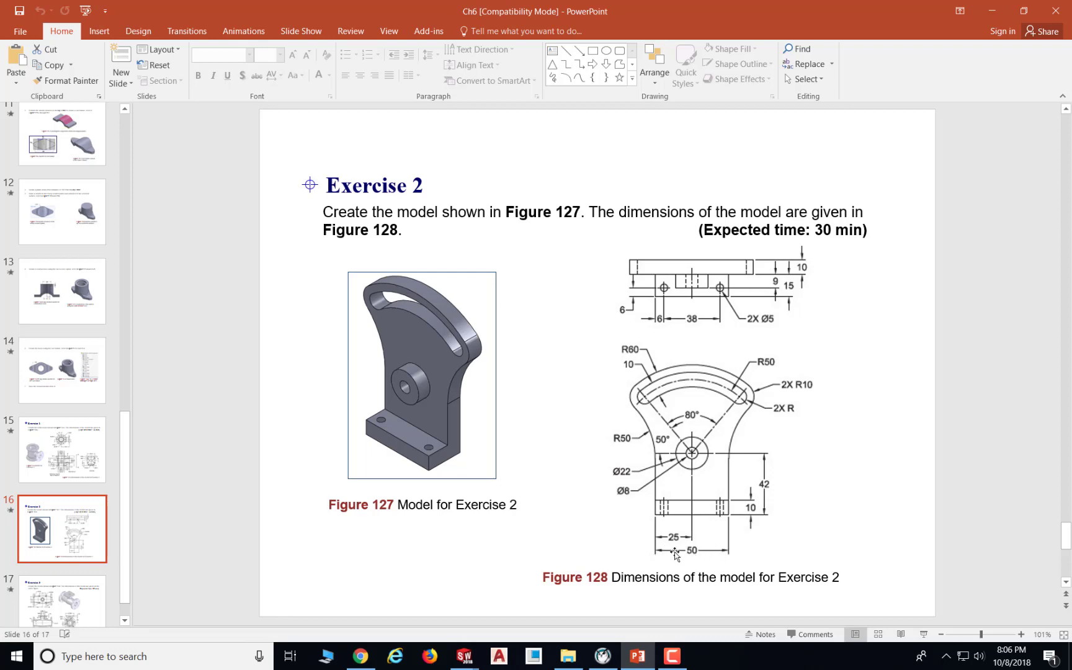
{"action": "left_click", "coordinate": [638, 656]}
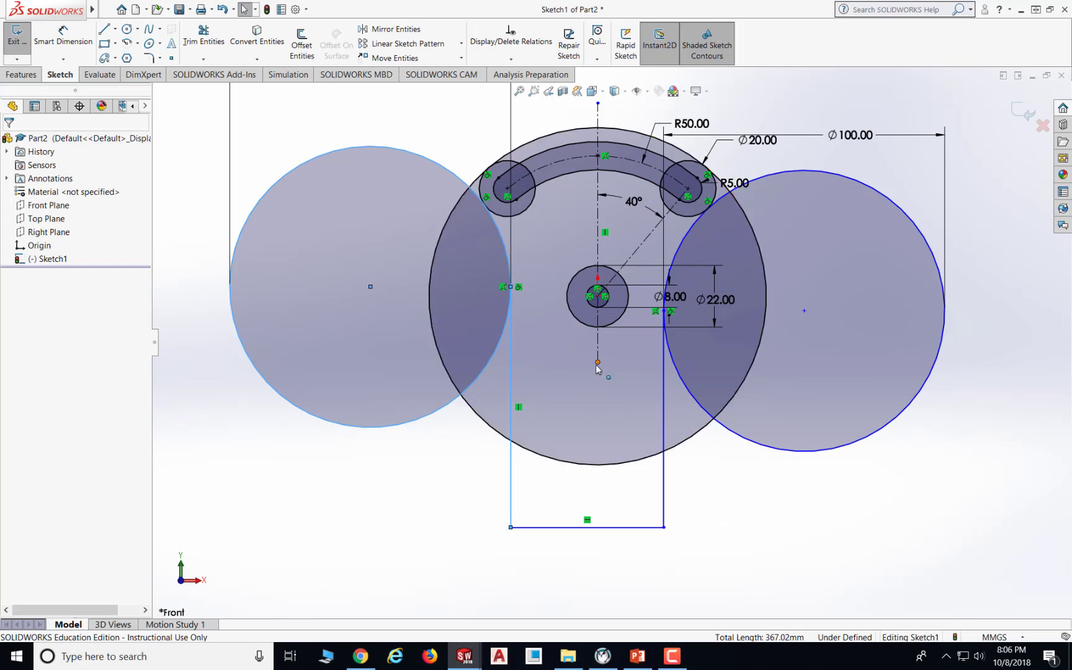
{"action": "left_click_drag", "start_coordinate": [597, 363], "coordinate": [592, 571]}
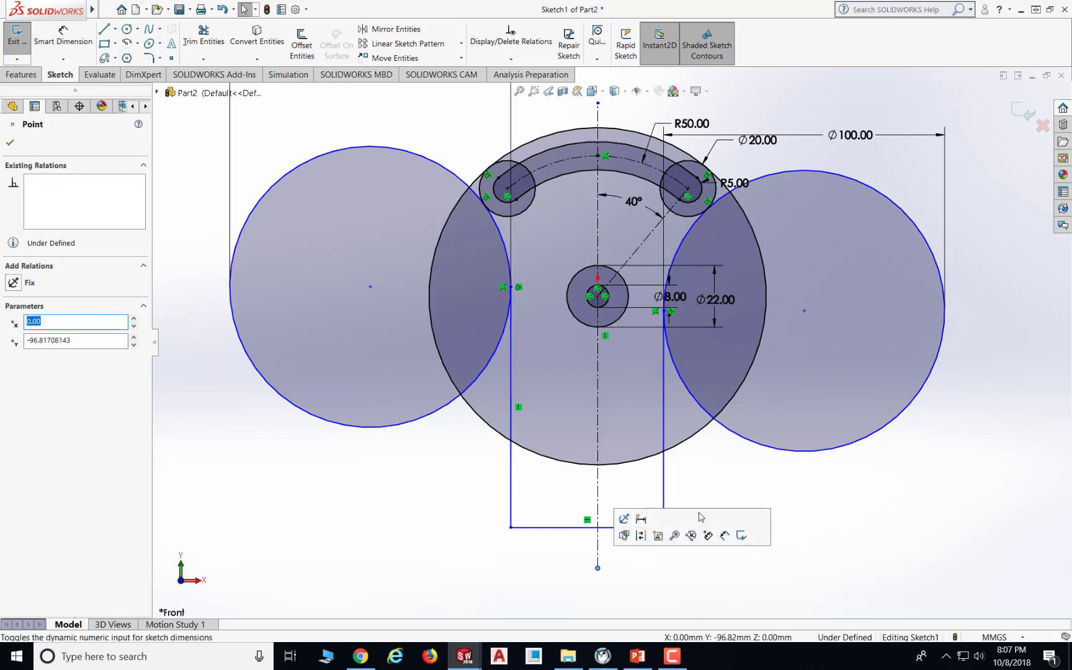
- Dimension the horizontal distance from the base line's left end to the hub center as 25 mm
{"action": "left_click", "coordinate": [54, 36]}
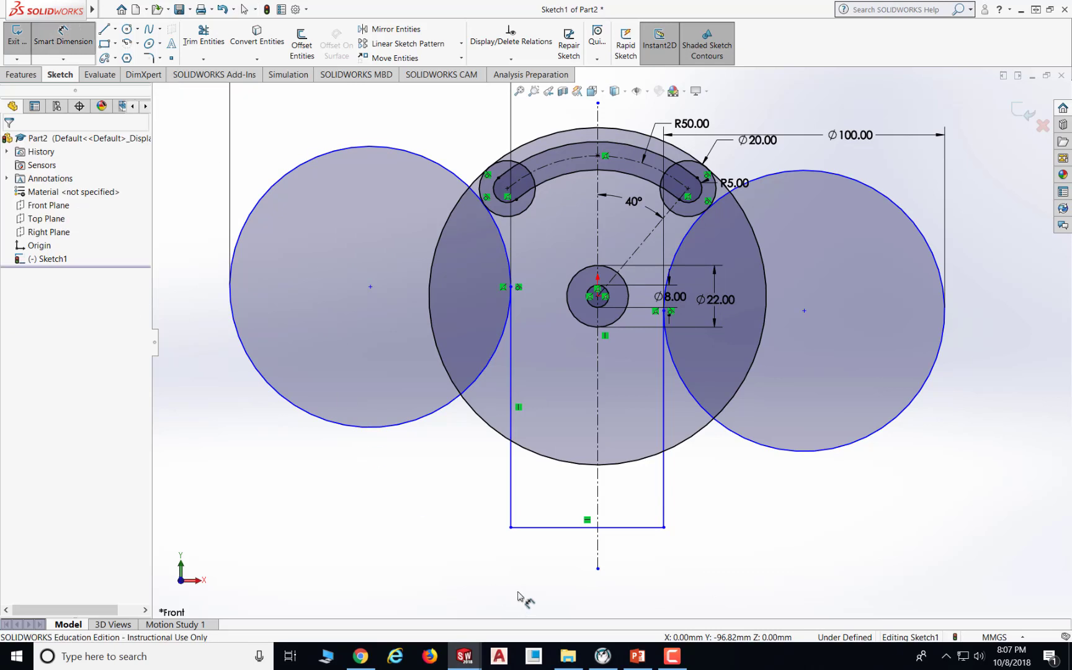
{"action": "left_click", "coordinate": [511, 526]}
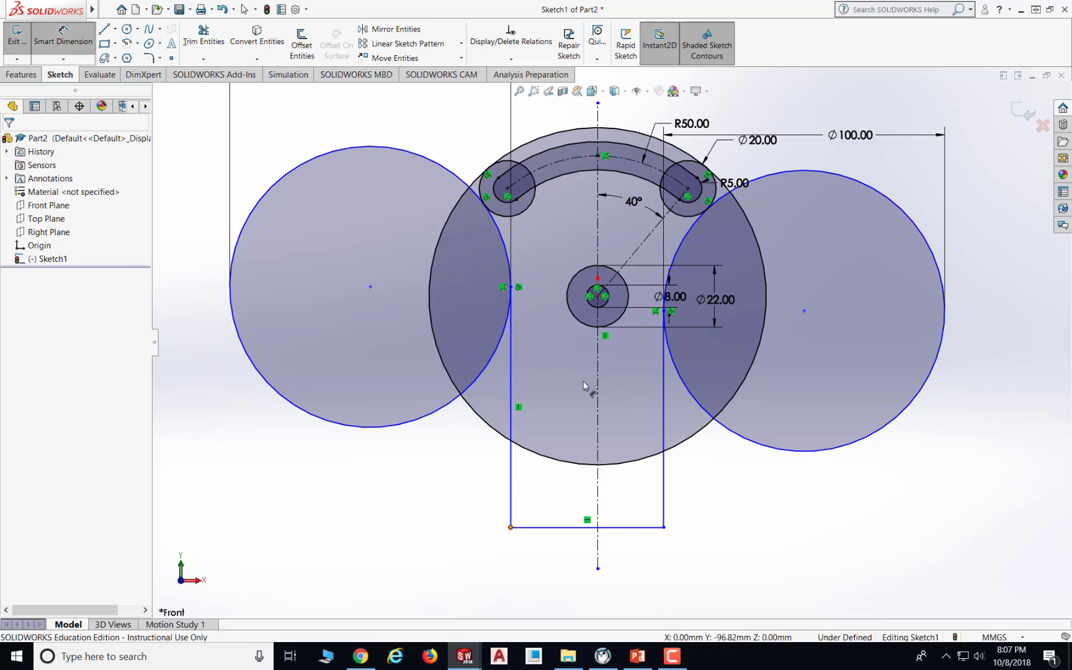
{"action": "left_click", "coordinate": [599, 297]}
{"action": "left_click", "coordinate": [562, 567]}
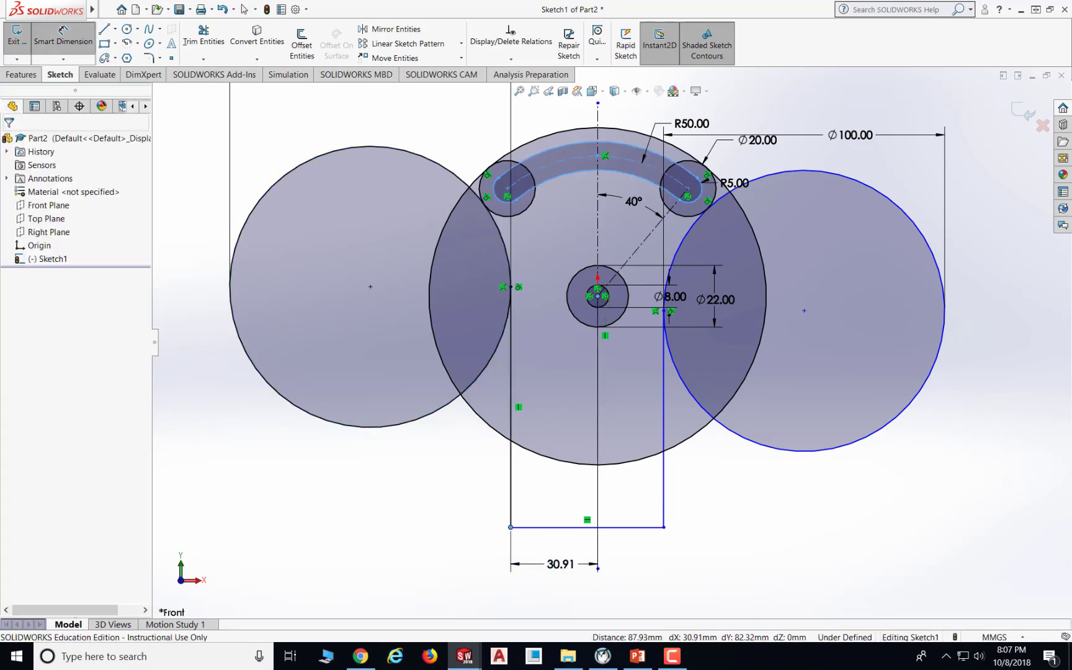
{"action": "key", "text": "Return"}
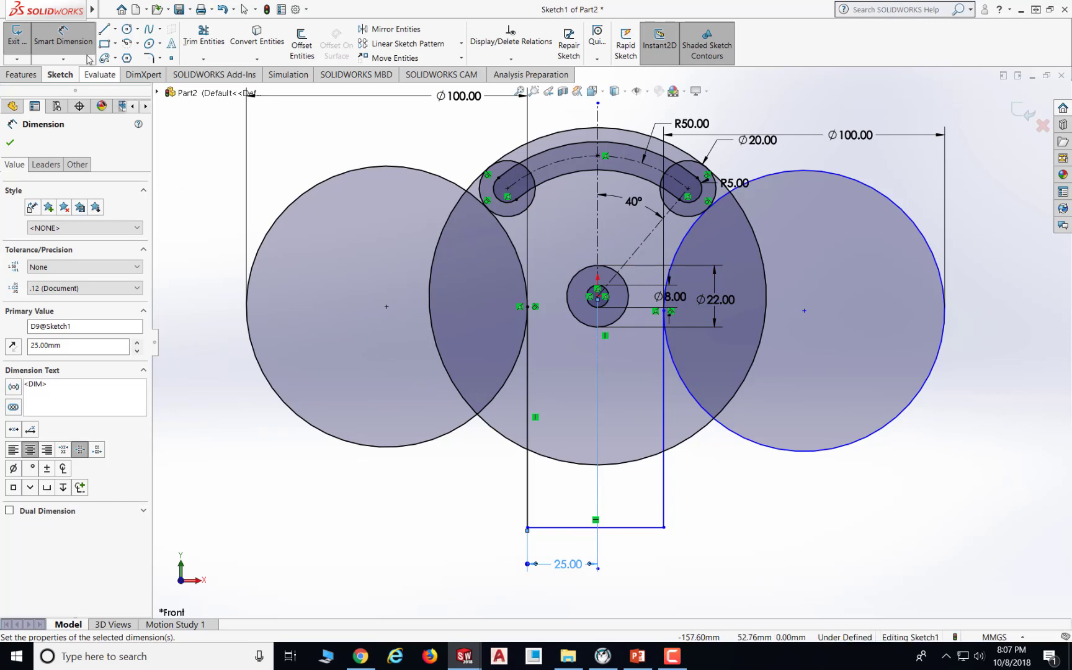
- Dimension the base line's length as 50 mm
{"action": "left_click", "coordinate": [554, 528]}
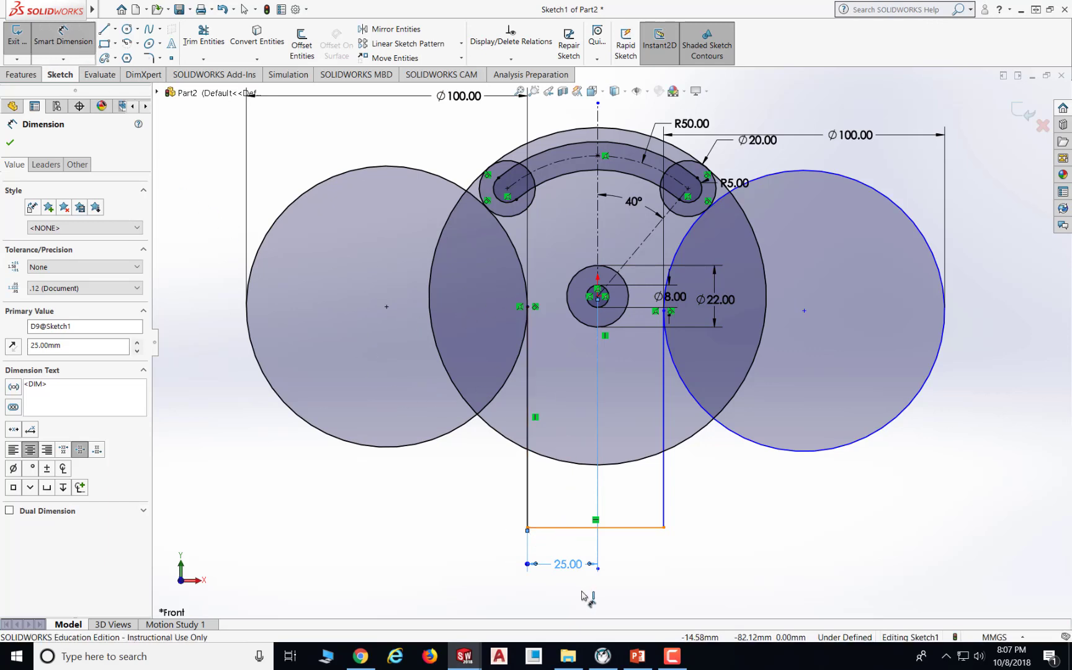
{"action": "left_click", "coordinate": [583, 597]}
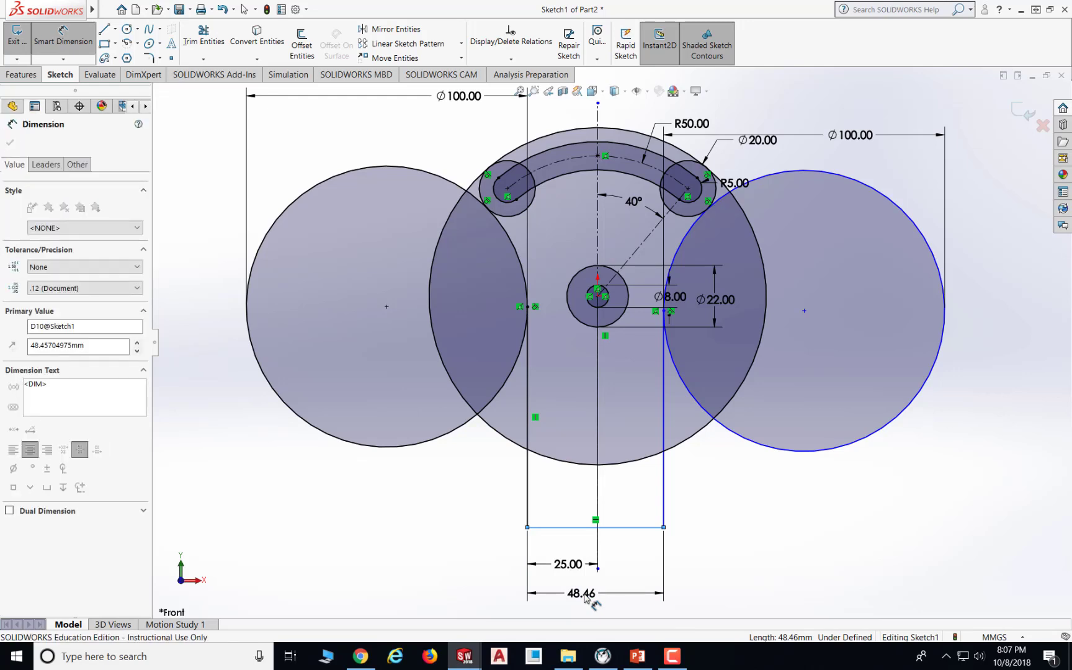
{"action": "type", "text": "50"}
{"action": "key", "text": "Return"}
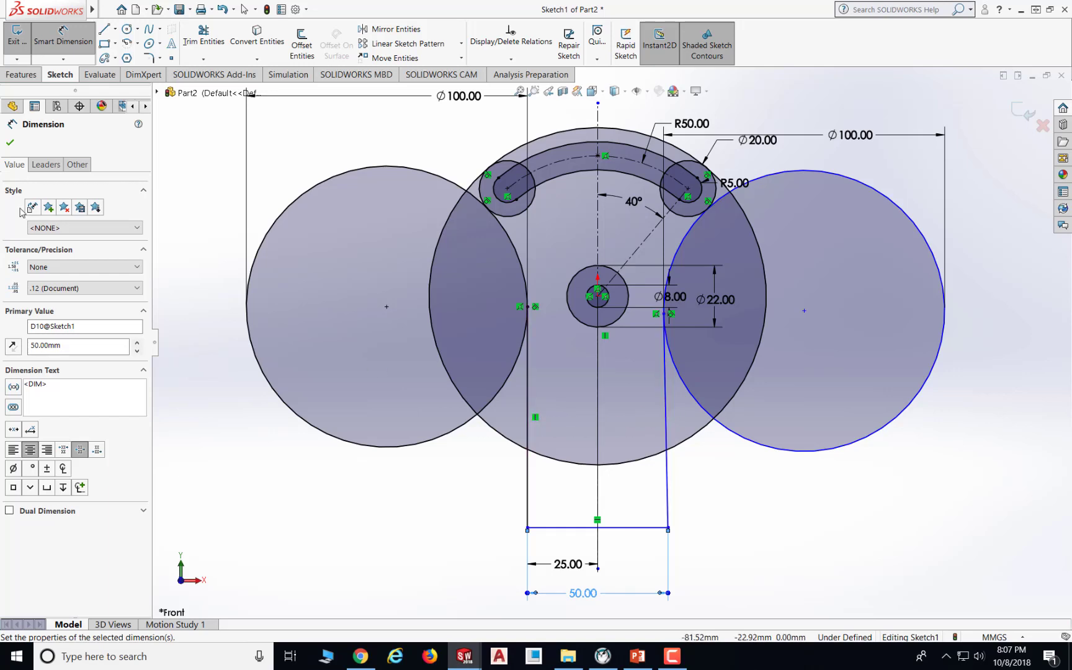
{"action": "left_click", "coordinate": [11, 144]}
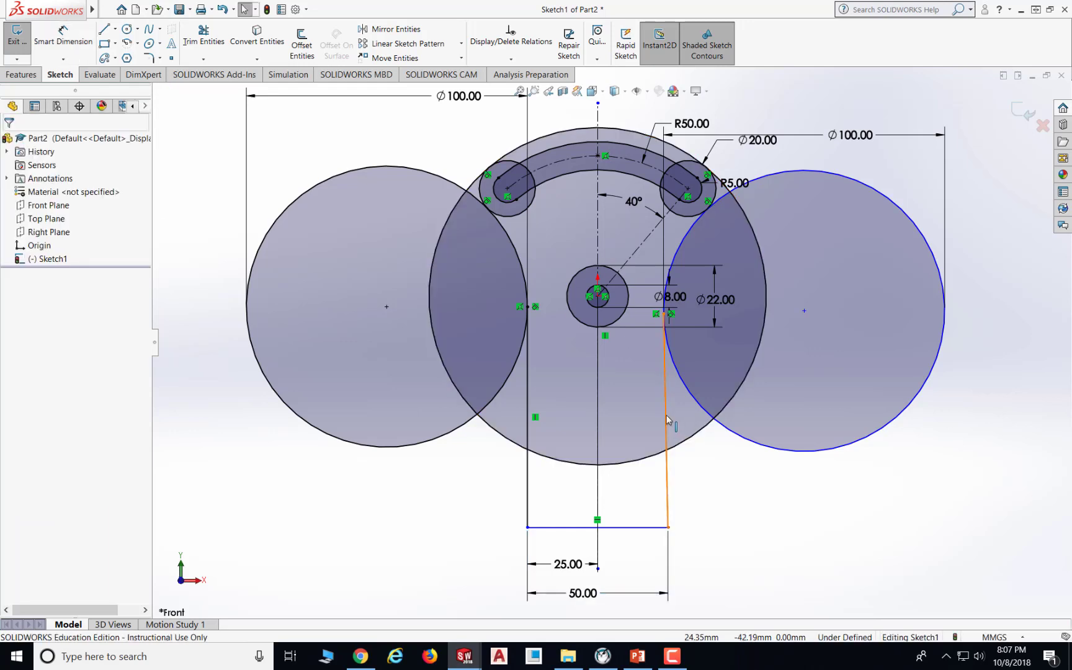
- Add a vertical relation to the right vertical line of the base outline
{"action": "left_click", "coordinate": [668, 420]}
{"action": "left_click", "coordinate": [514, 59]}
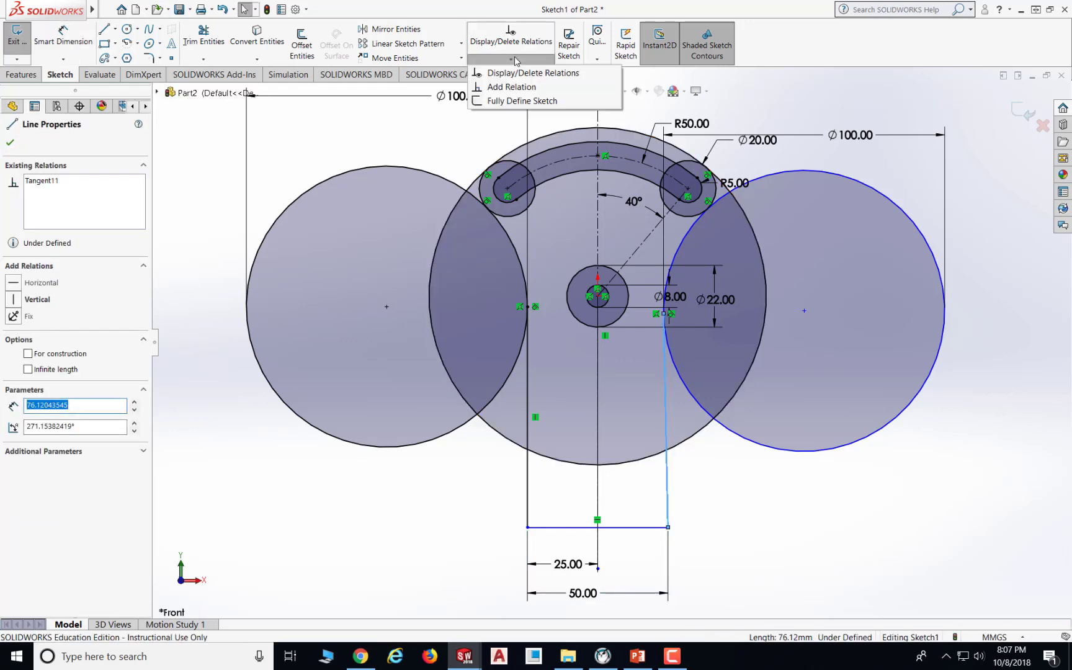
{"action": "left_click", "coordinate": [521, 86]}
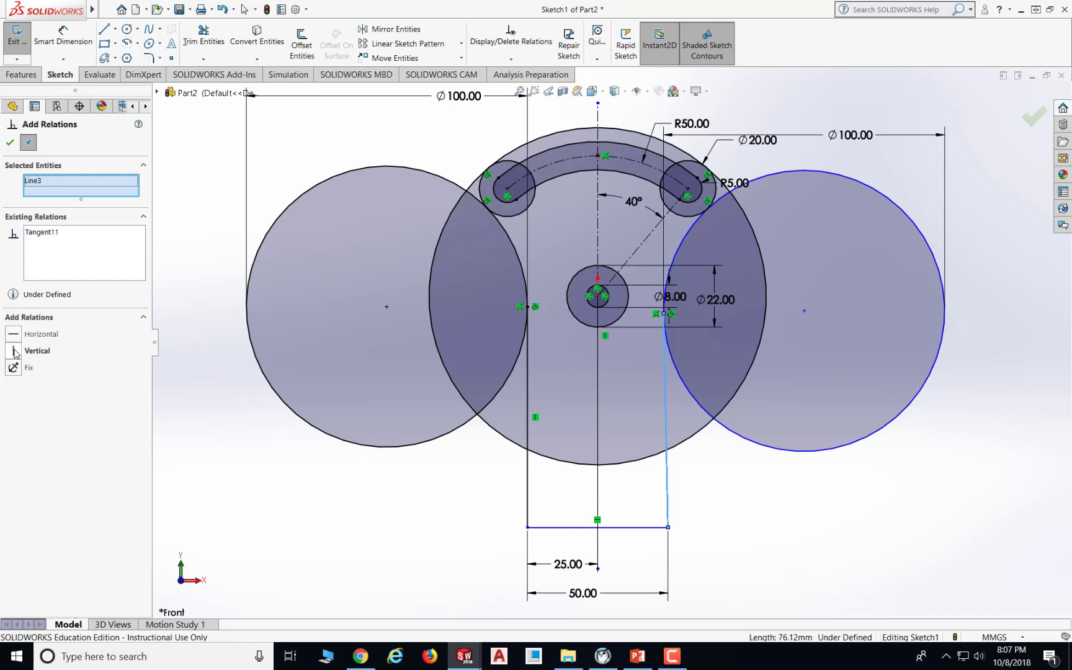
{"action": "left_click", "coordinate": [14, 351]}
{"action": "left_click", "coordinate": [10, 142]}
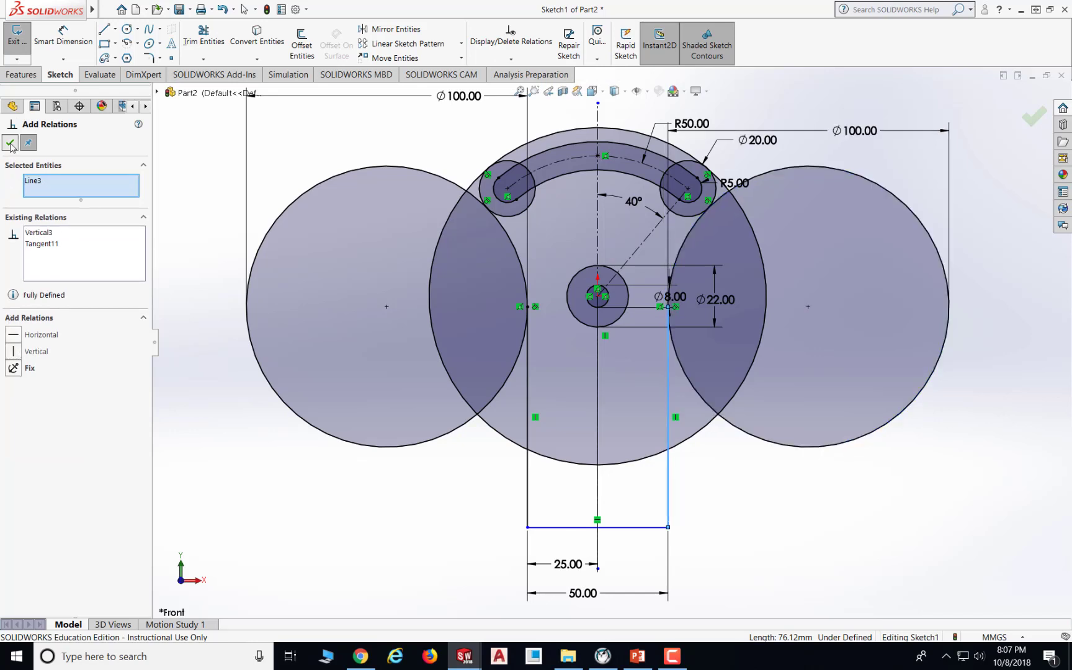
{"action": "left_click", "coordinate": [885, 510]}
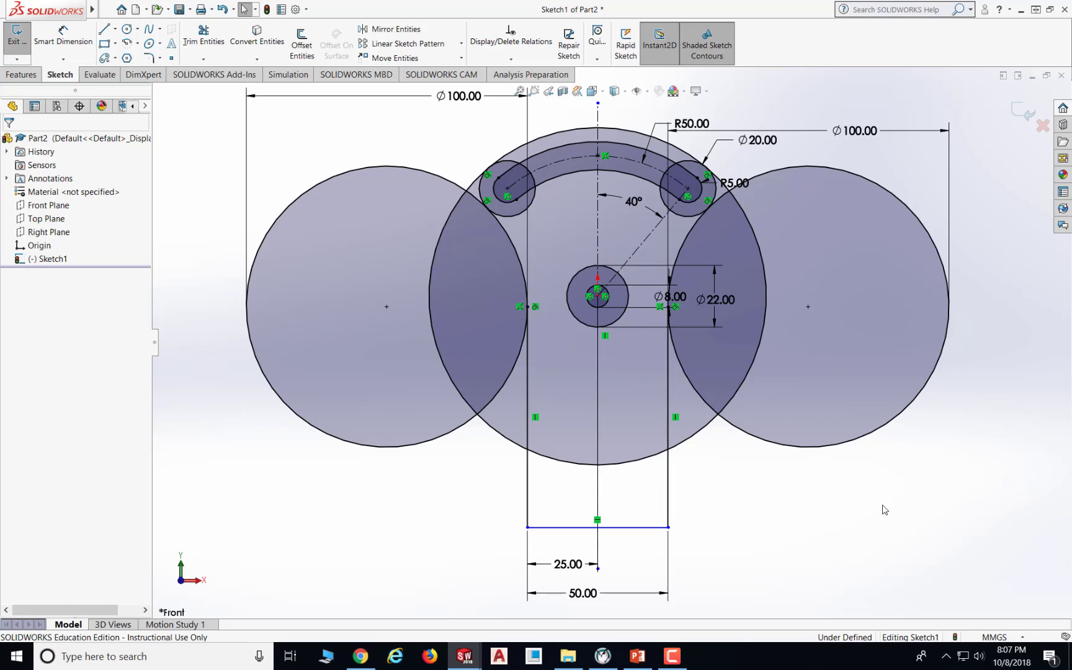
- Check the drawing, then sketch a horizontal line between the two vertical lines just above the base line
{"action": "left_click", "coordinate": [637, 659]}
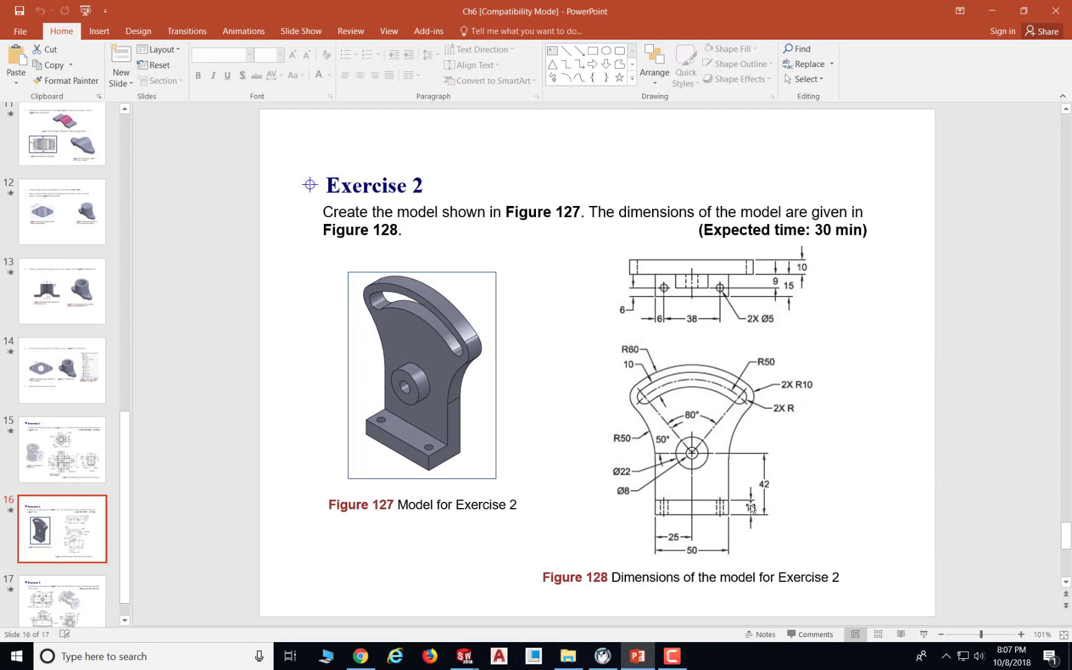
{"action": "left_click", "coordinate": [637, 656]}
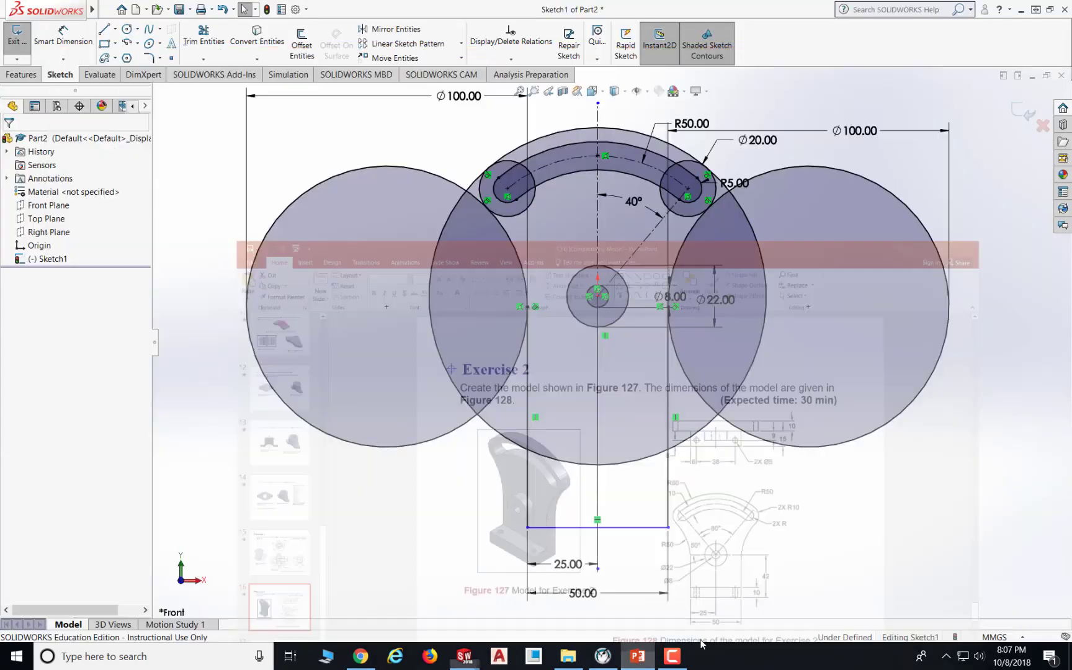
{"action": "left_click", "coordinate": [104, 28]}
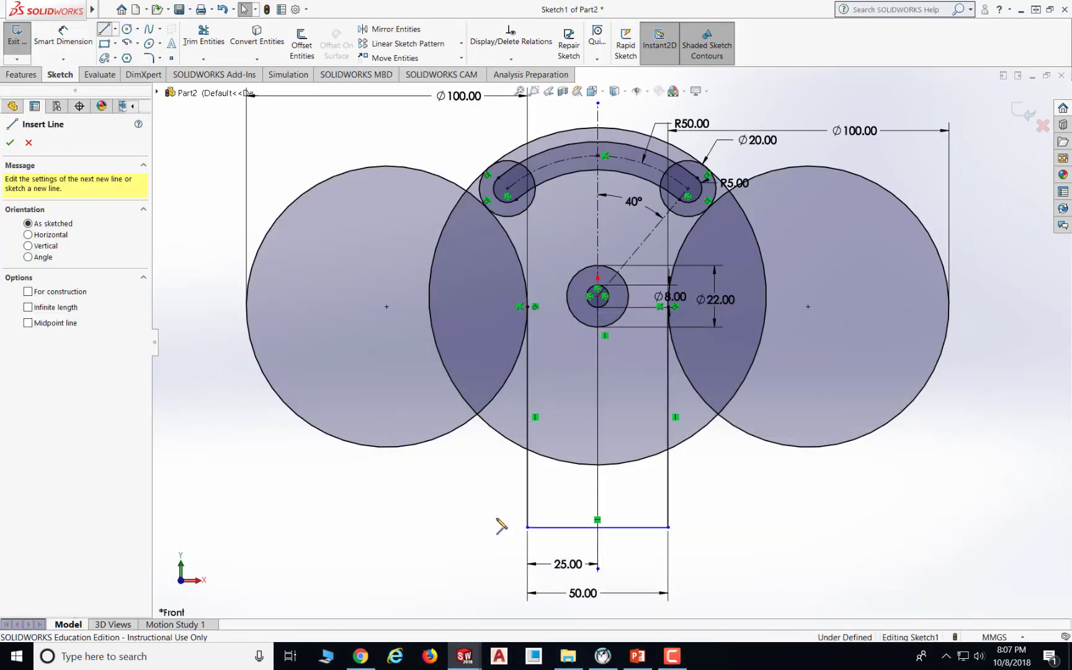
{"action": "left_click", "coordinate": [528, 505]}
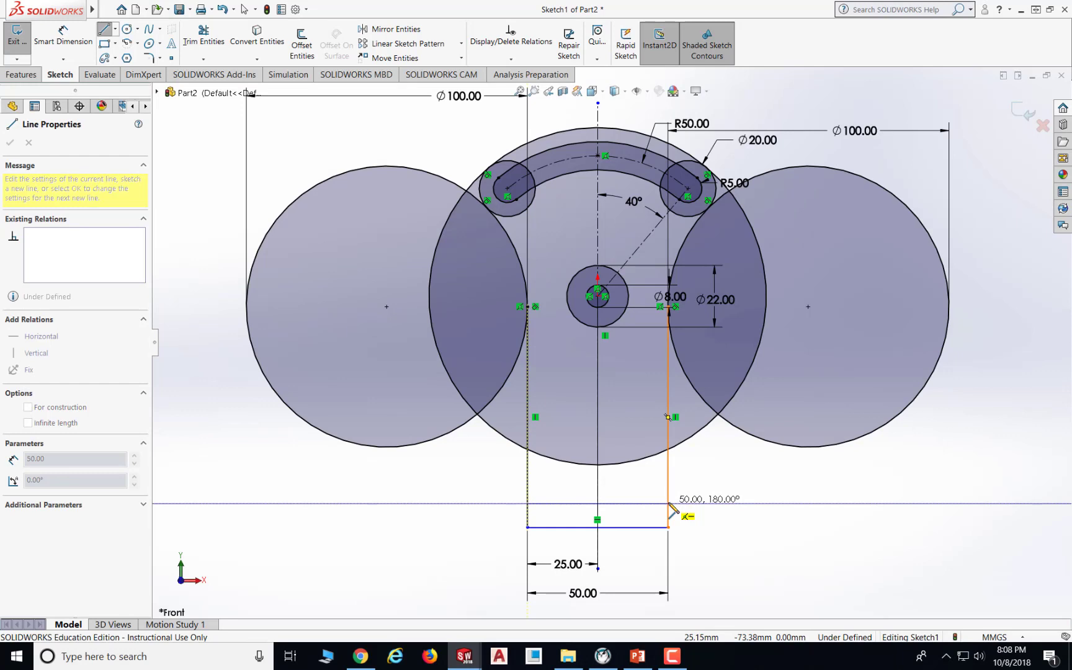
{"action": "left_click", "coordinate": [669, 504]}
{"action": "key", "text": "Escape"}
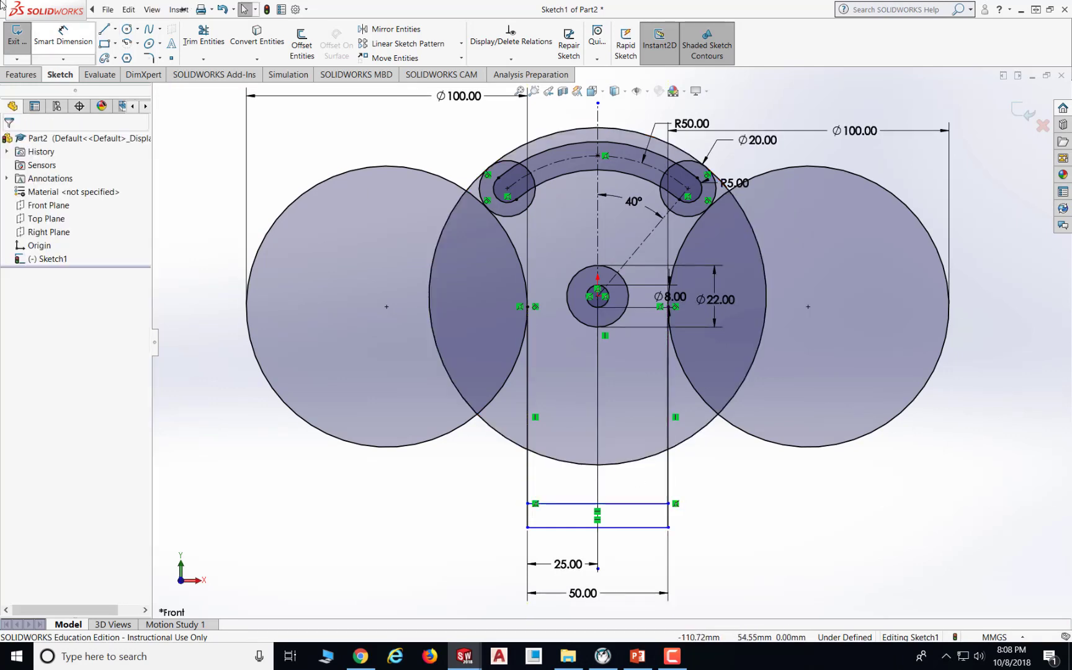
- Dimension the vertical distance from the hub center to the base line as 42 mm
{"action": "left_click", "coordinate": [60, 42]}
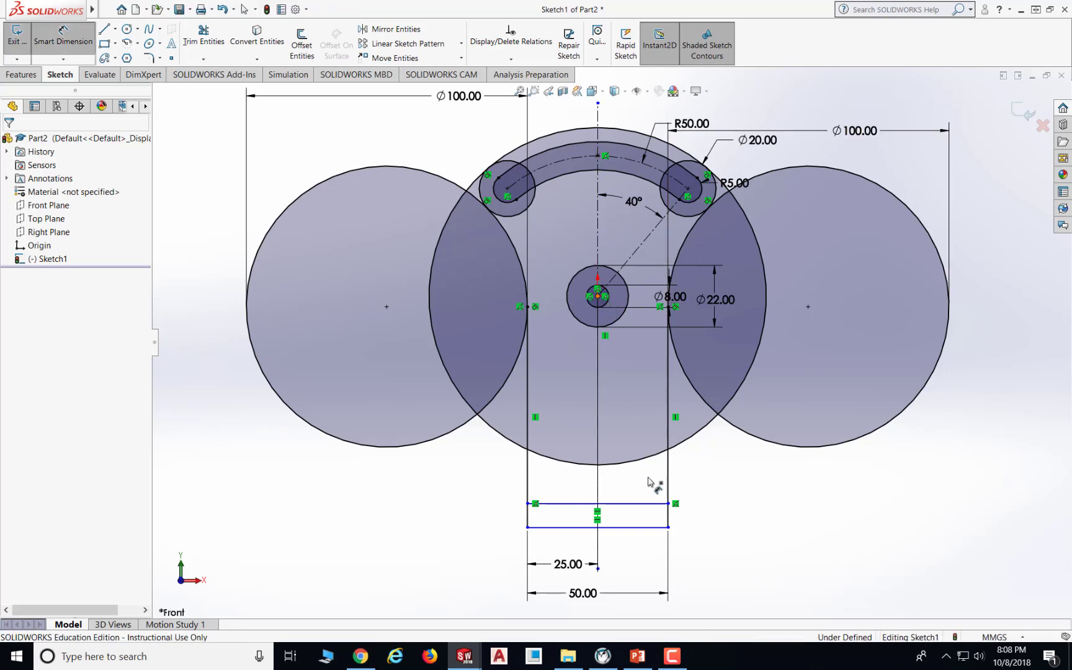
{"action": "left_click", "coordinate": [653, 528]}
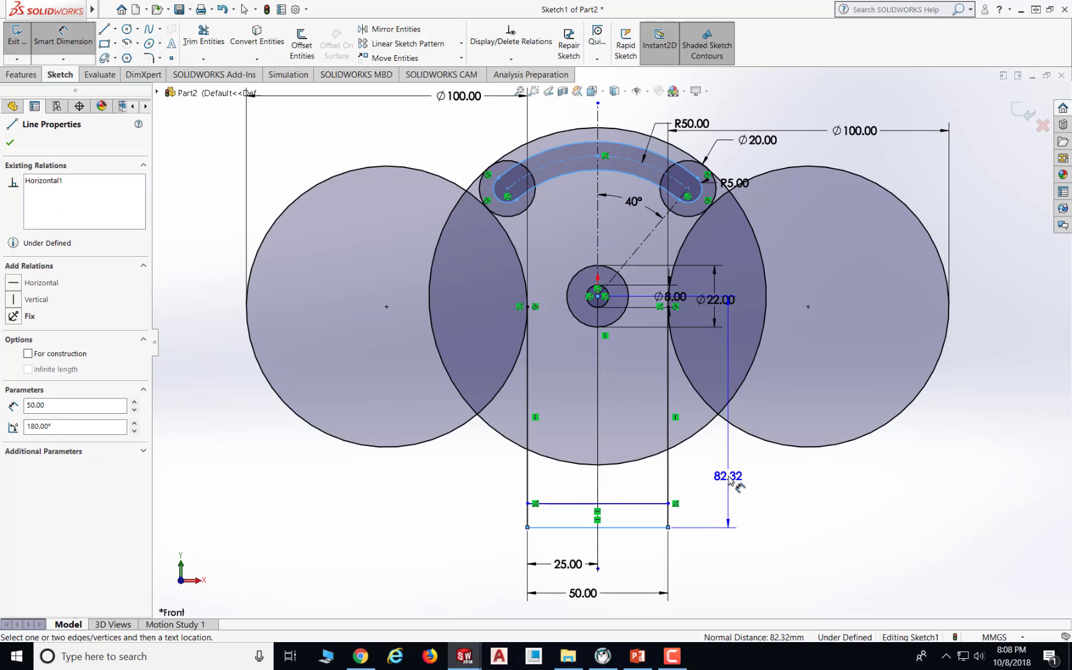
{"action": "left_click", "coordinate": [730, 481]}
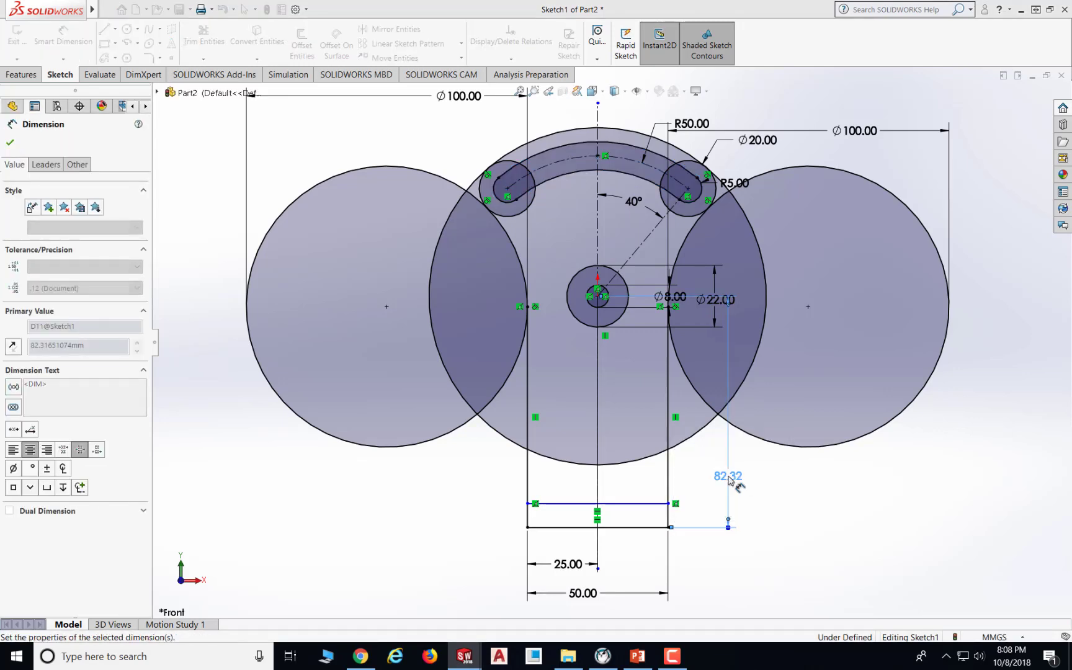
{"action": "type", "text": "42"}
{"action": "key", "text": "Return"}
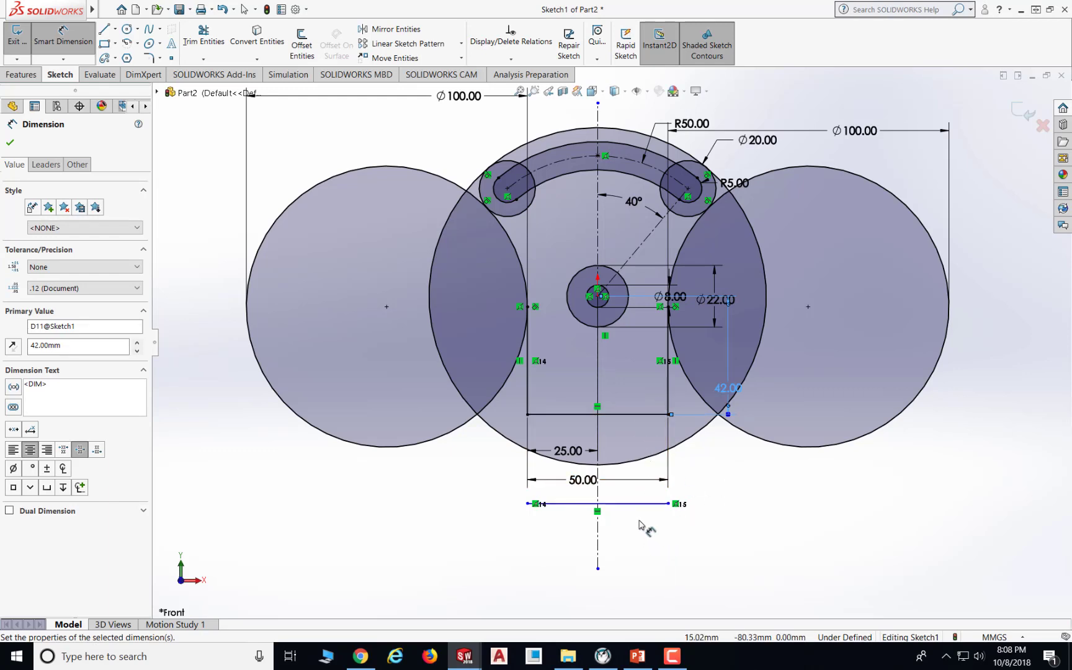
{"action": "key", "text": "Escape"}
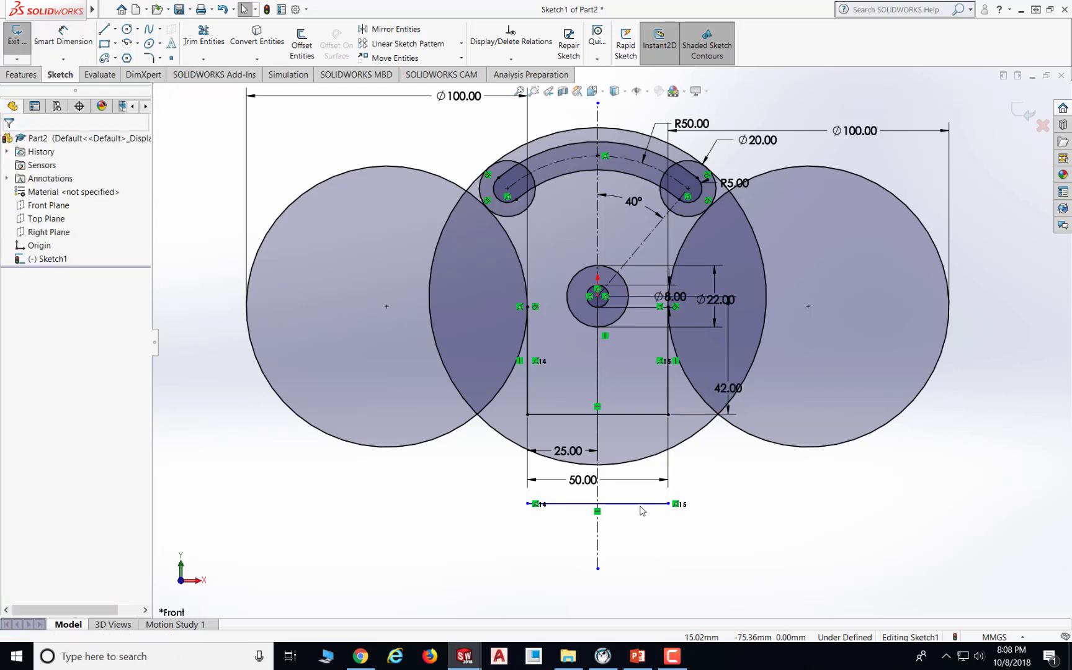
- Move the new horizontal line up and dimension its distance from the base line as 10 mm
{"action": "left_click_drag", "start_coordinate": [640, 503], "coordinate": [630, 370]}
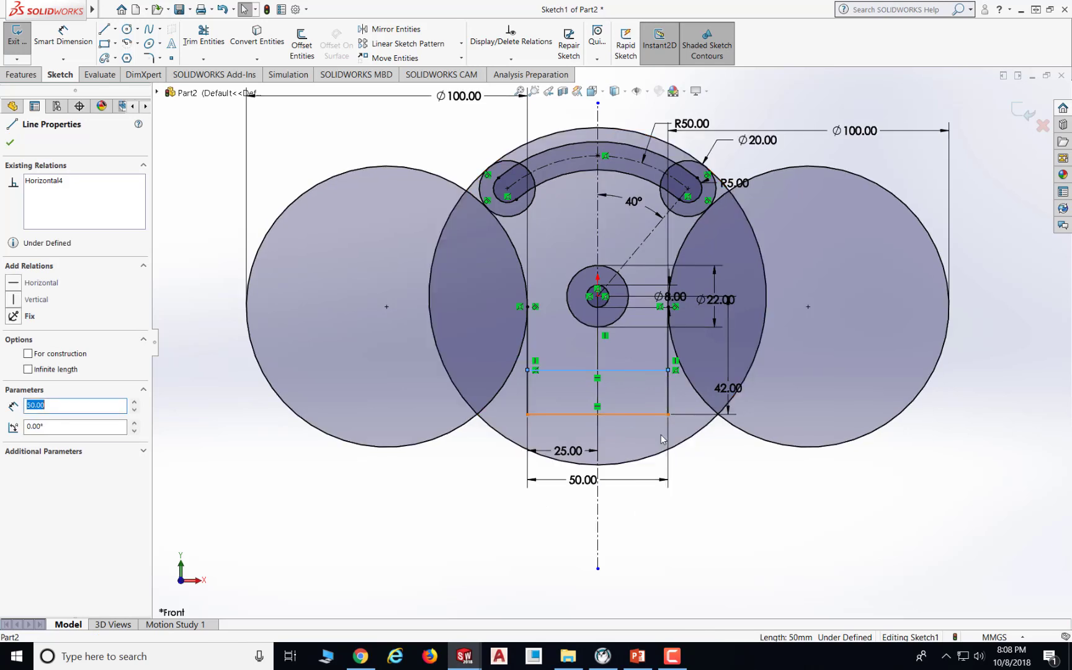
{"action": "left_click", "coordinate": [724, 539]}
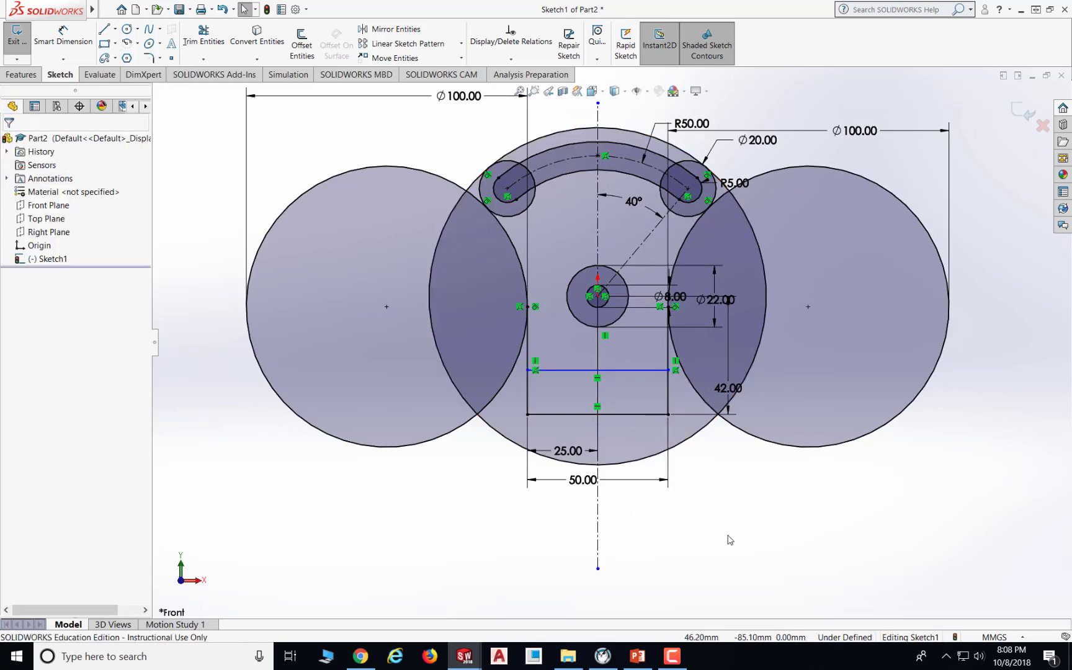
{"action": "left_click", "coordinate": [63, 34]}
{"action": "left_click", "coordinate": [635, 371]}
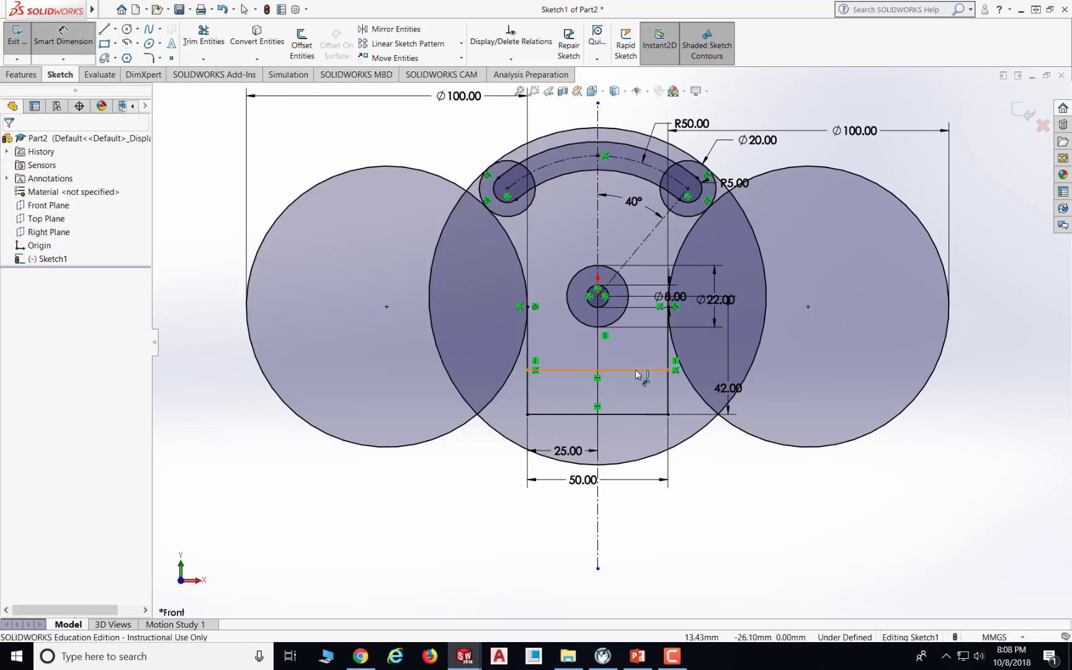
{"action": "left_click", "coordinate": [646, 415]}
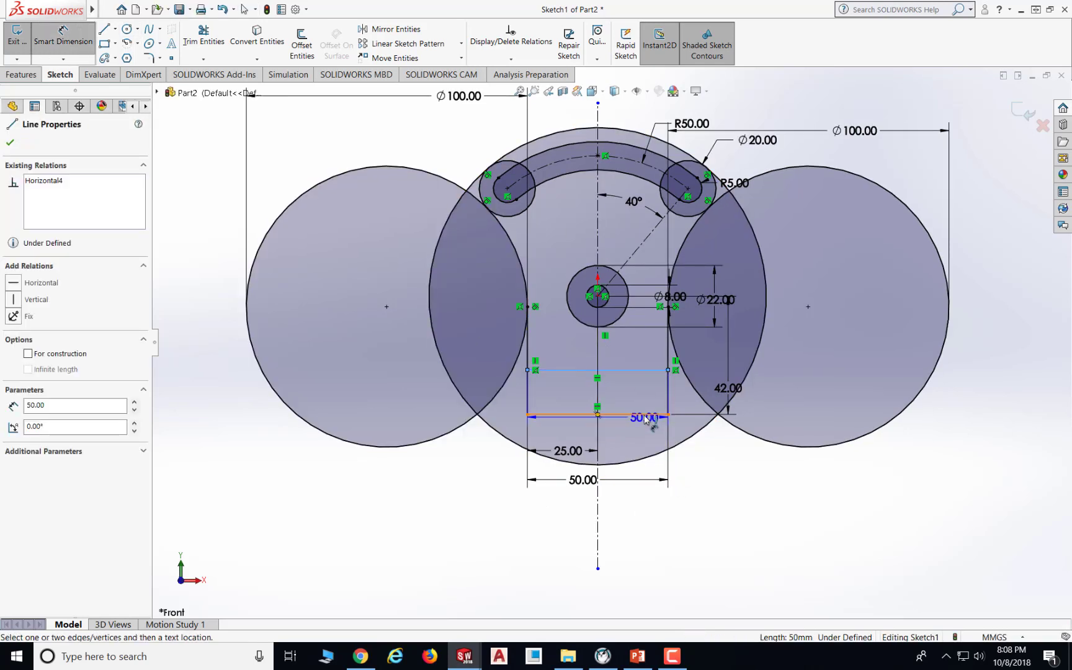
{"action": "left_click", "coordinate": [686, 397]}
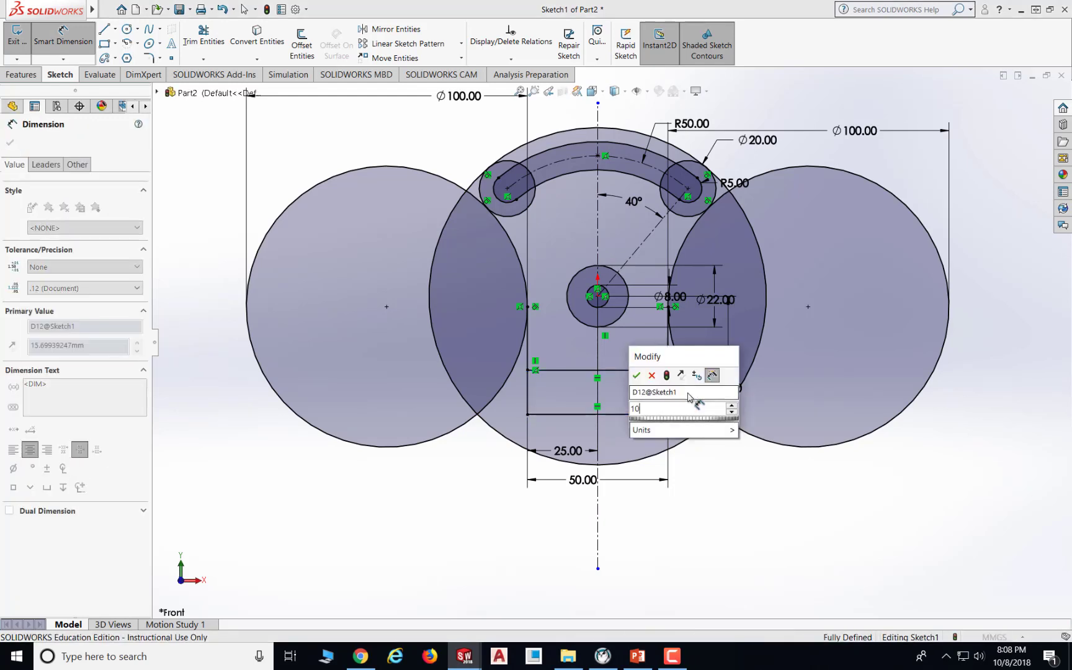
{"action": "type", "text": "10"}
{"action": "key", "text": "Return"}
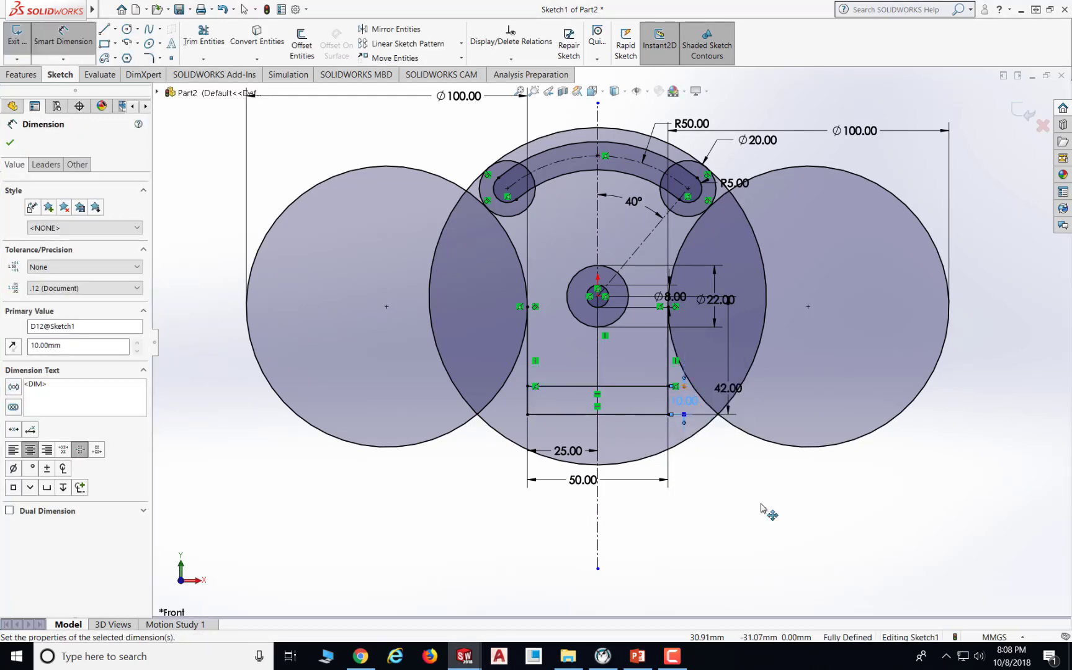
{"action": "key", "text": "Escape"}
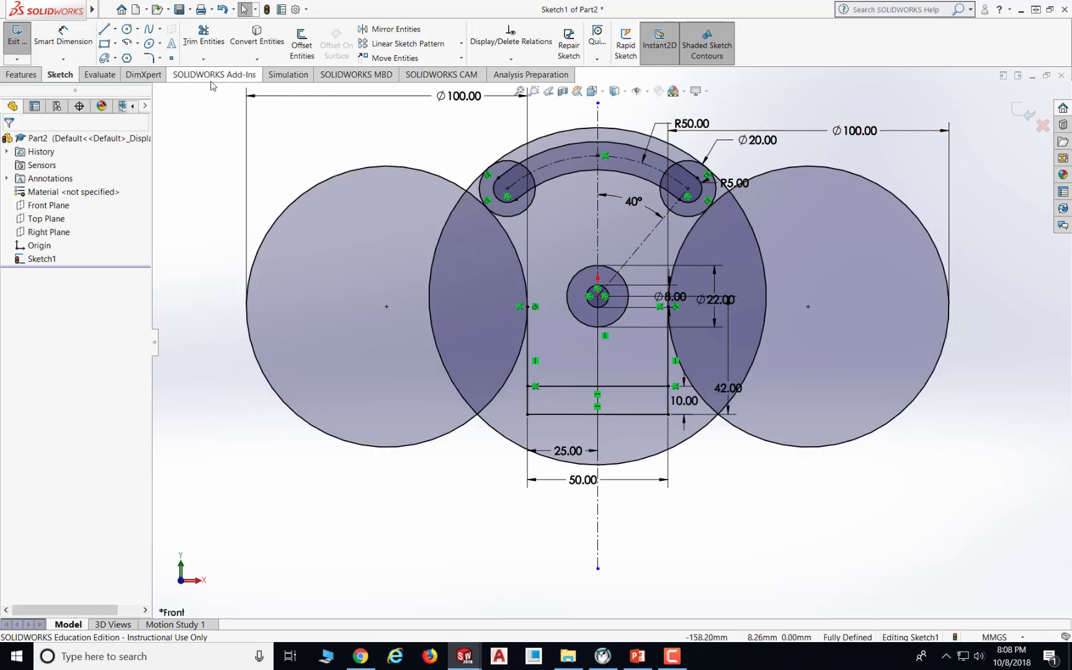
- Start Trim with Trim to closest and trim away the large outer circle's segments inside and below the two Ø100 circles
{"action": "left_click", "coordinate": [211, 36]}
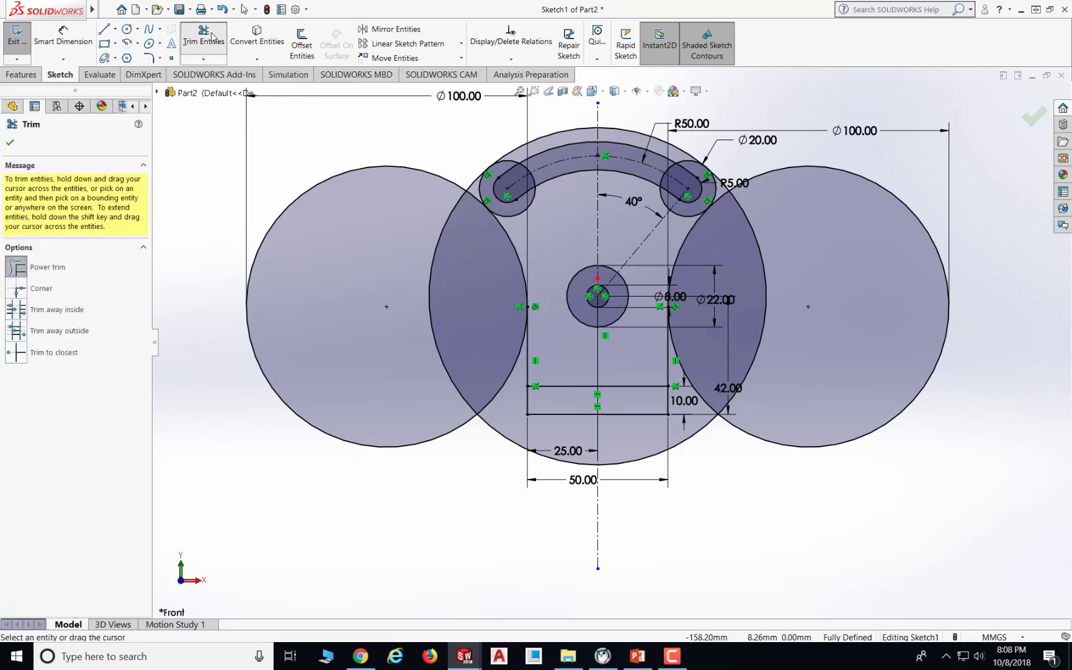
{"action": "left_click", "coordinate": [17, 352]}
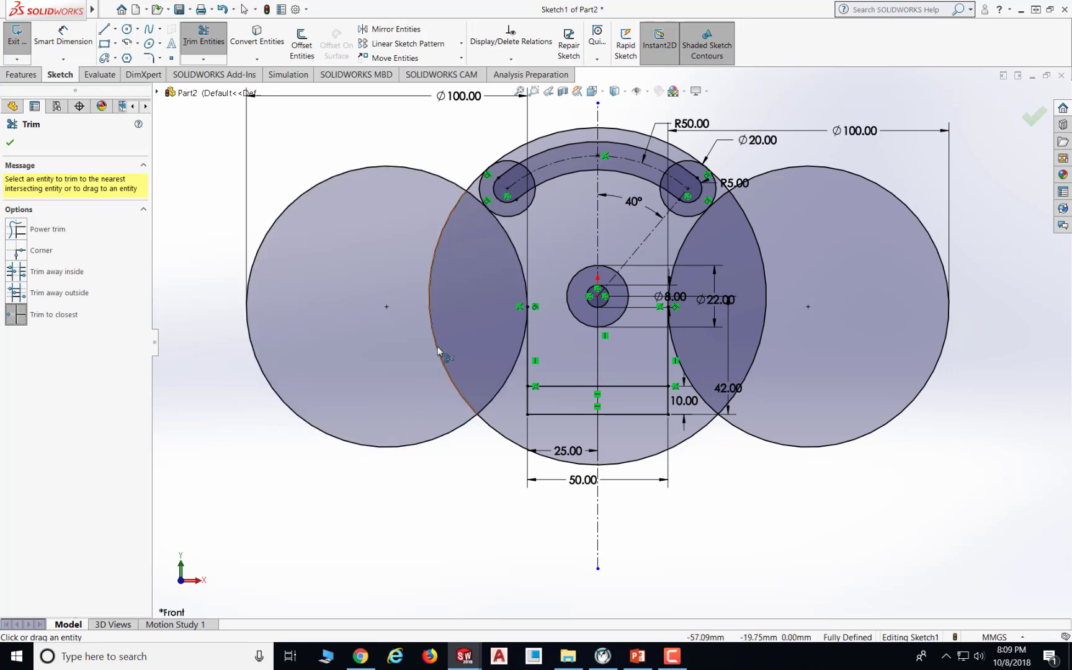
{"action": "left_click", "coordinate": [438, 240]}
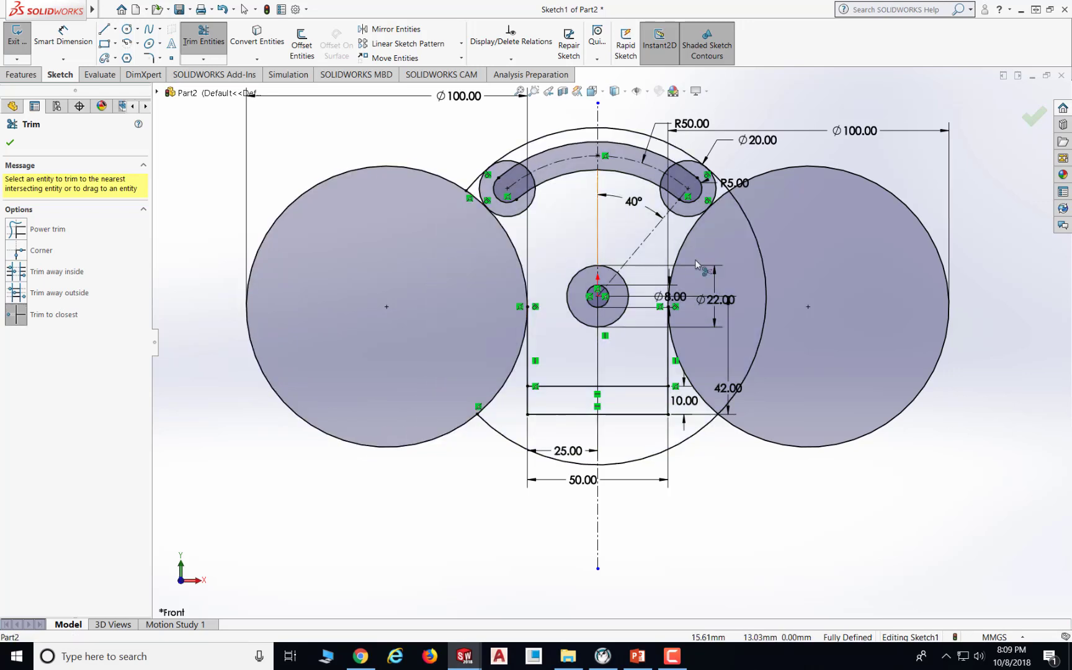
{"action": "left_click", "coordinate": [763, 259]}
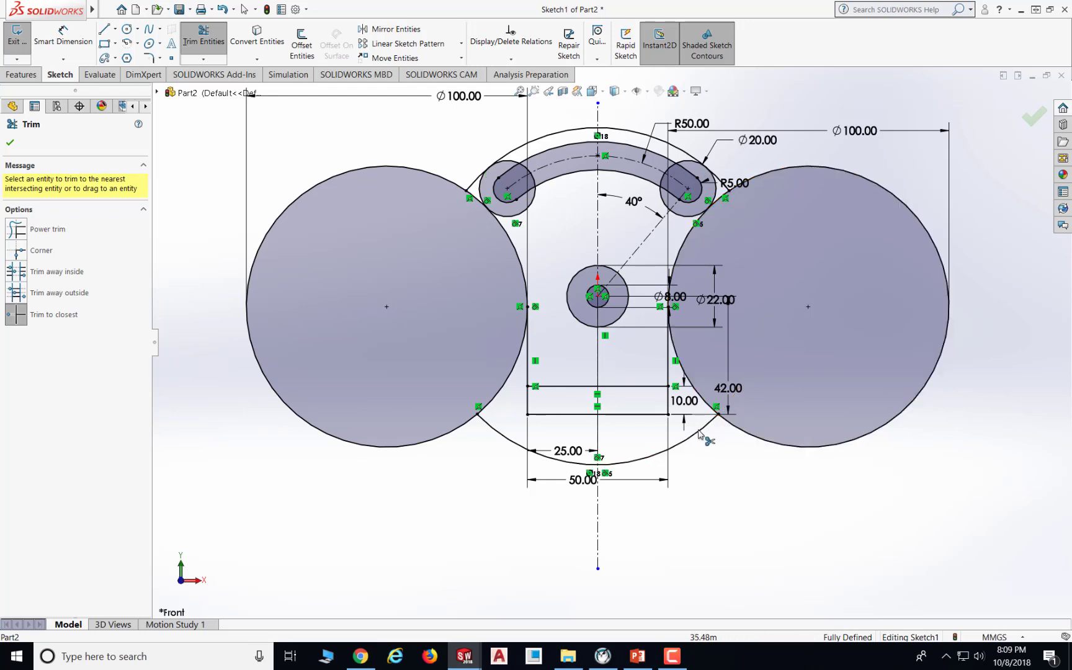
{"action": "left_click", "coordinate": [615, 463]}
{"action": "left_click", "coordinate": [497, 433]}
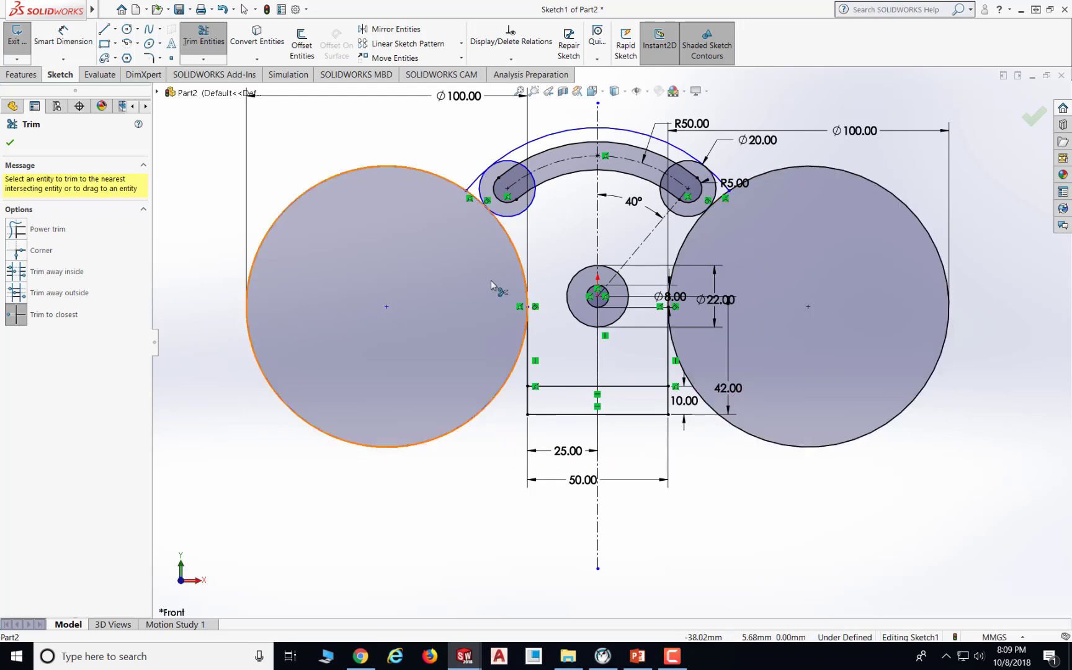
- Trim away the remaining outer segments and the outer parts of both Ø100 side circles
{"action": "left_click", "coordinate": [473, 184]}
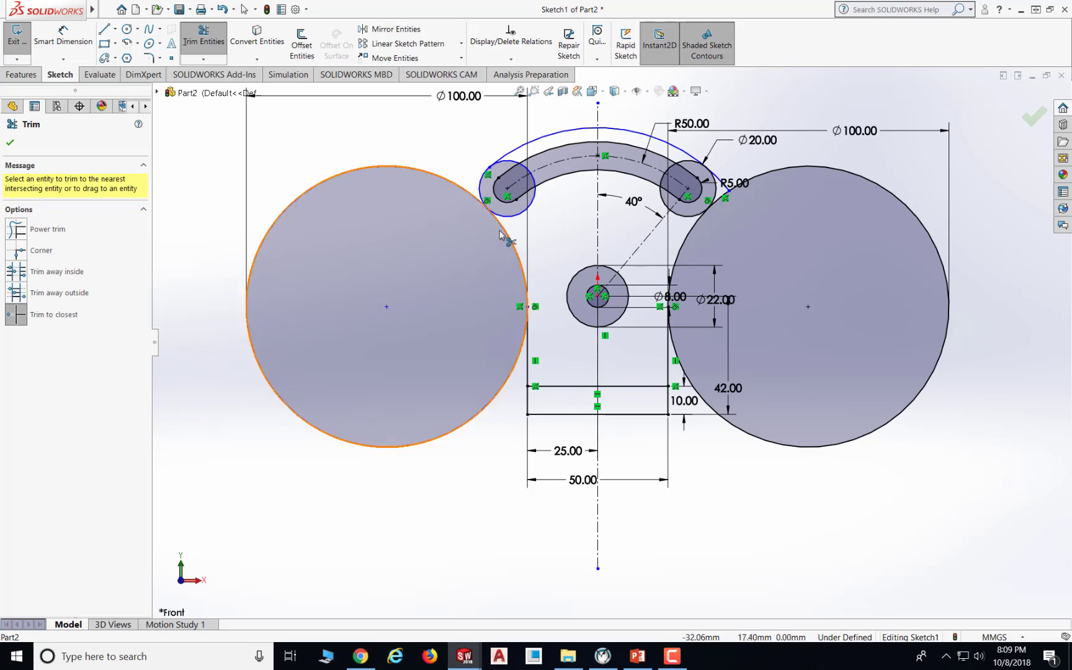
{"action": "left_click", "coordinate": [356, 170]}
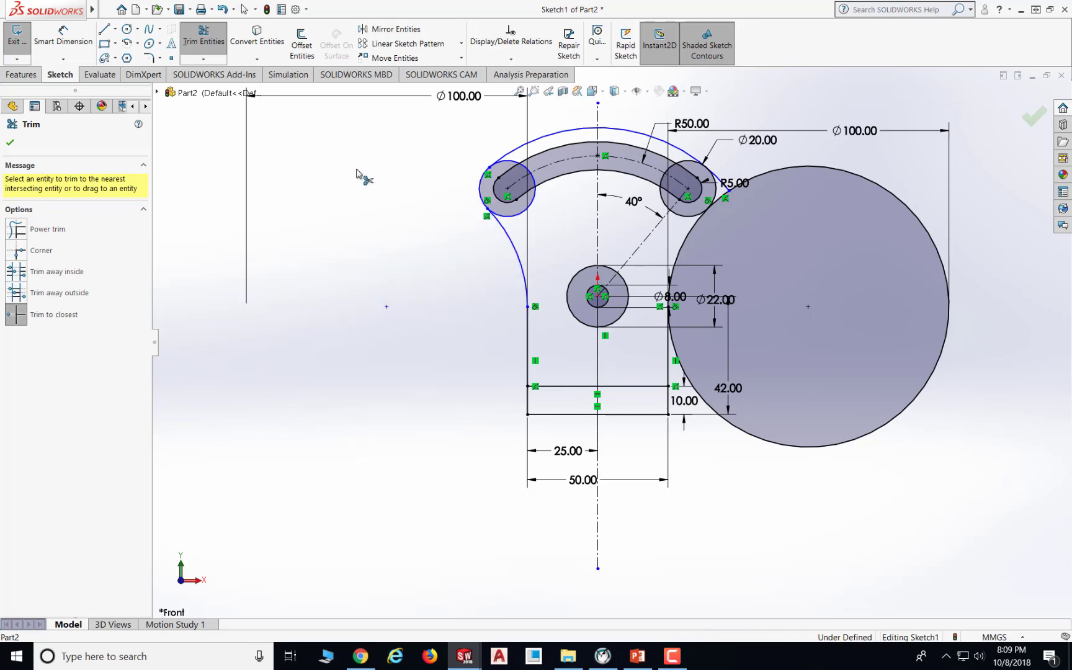
{"action": "left_click", "coordinate": [950, 318]}
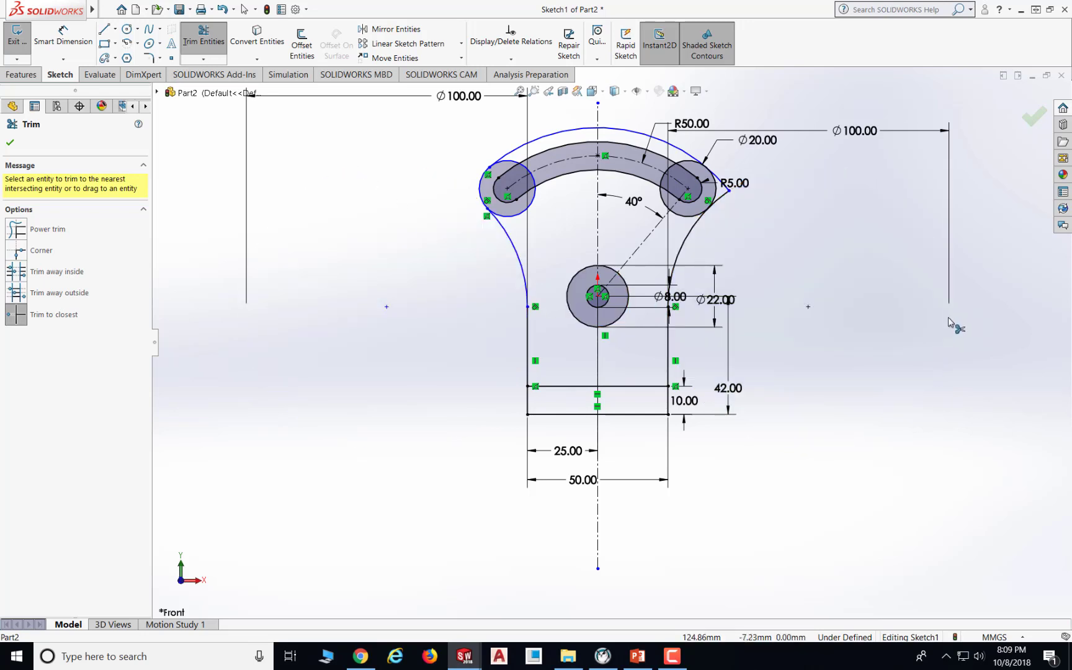
- Trim two small segments next to the right slot circle, then undo the last trim
{"action": "left_click", "coordinate": [723, 195]}
{"action": "left_click", "coordinate": [720, 185]}
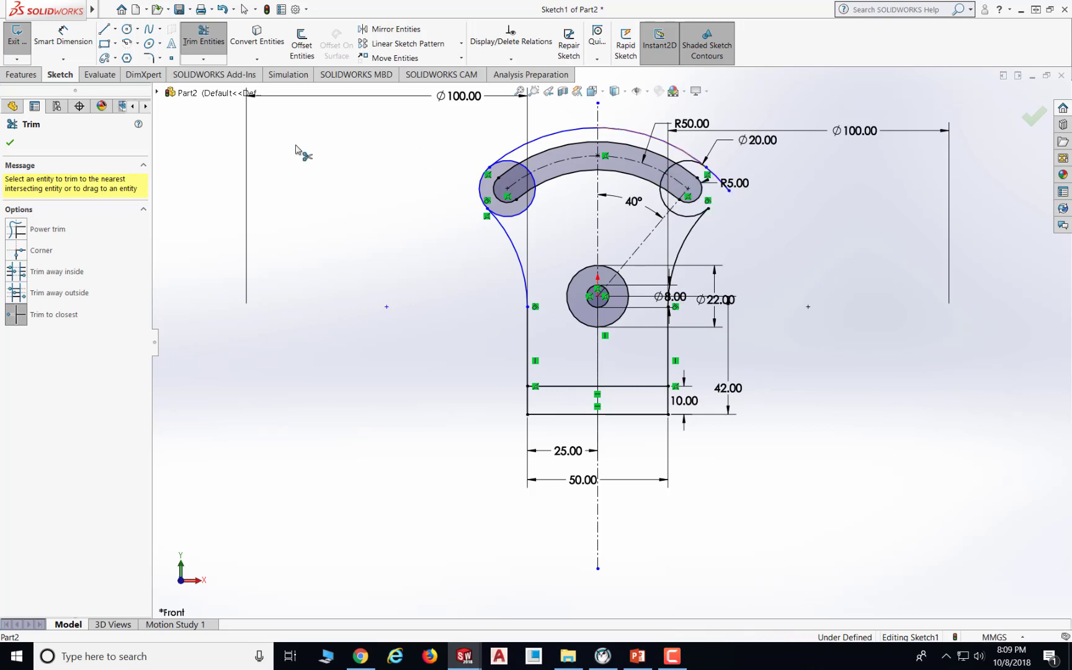
{"action": "left_click", "coordinate": [223, 10]}
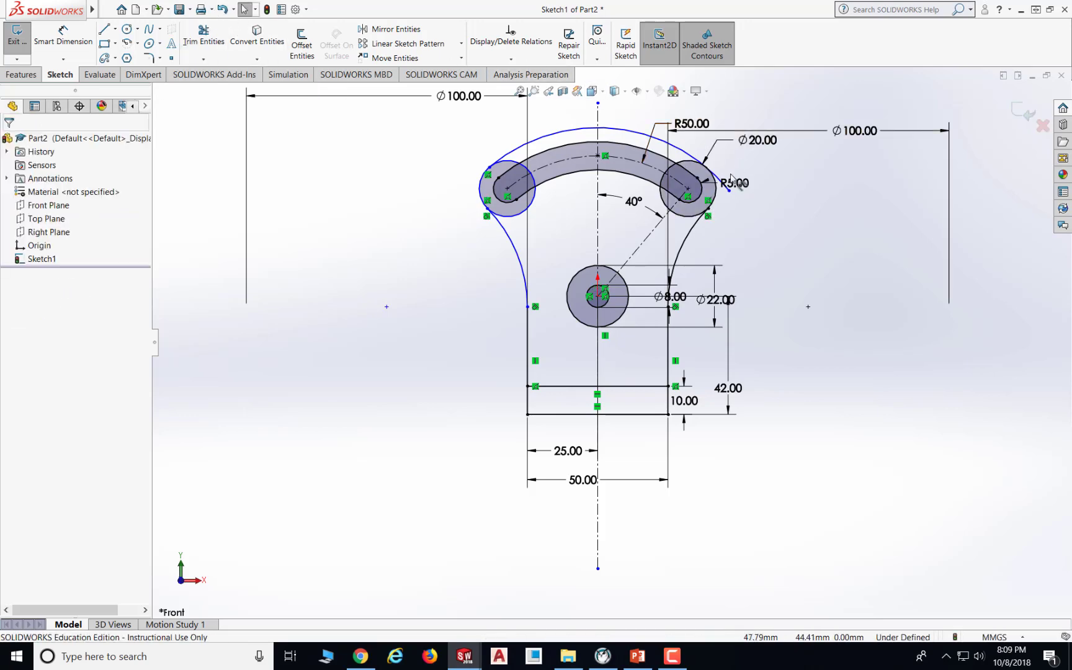
- Zoom in and inspect the outer arc's properties where it meets the right slot circle
{"action": "scroll", "coordinate": [723, 186], "scroll_direction": "down", "scroll_amount": 5}
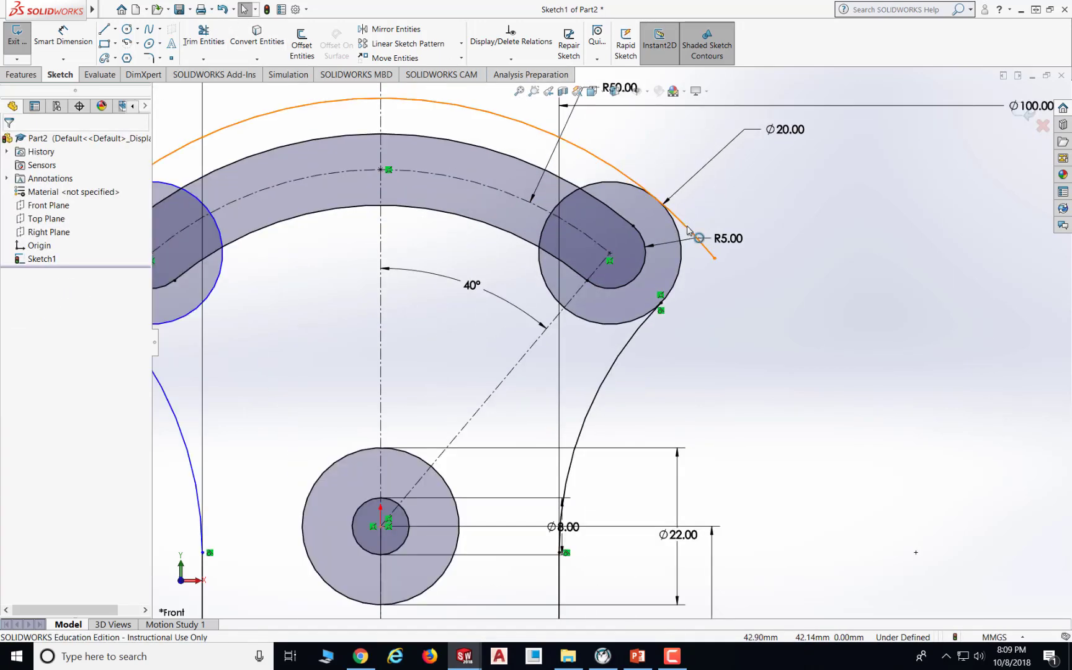
{"action": "left_click", "coordinate": [687, 230]}
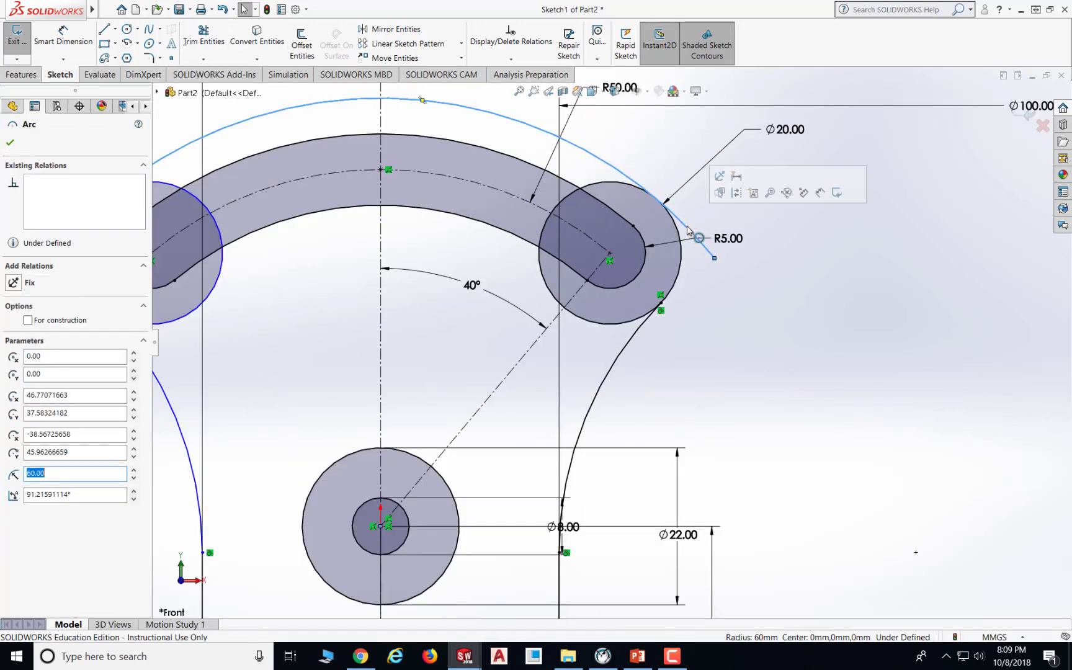
{"action": "left_click", "coordinate": [10, 144]}
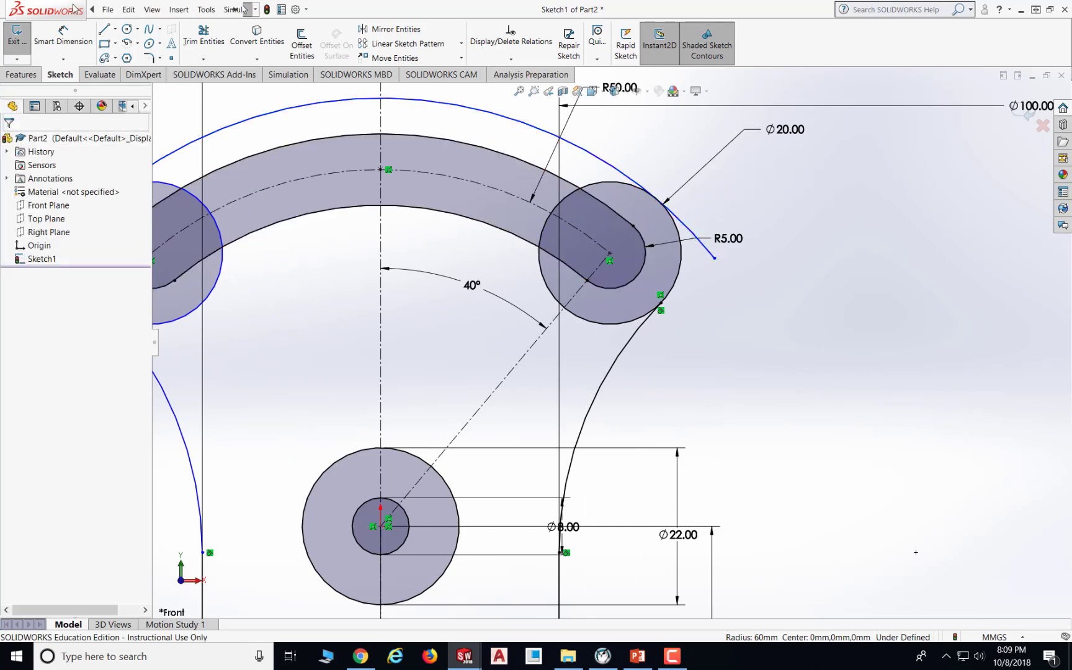
{"action": "left_click", "coordinate": [107, 10]}
{"action": "left_click", "coordinate": [482, 13]}
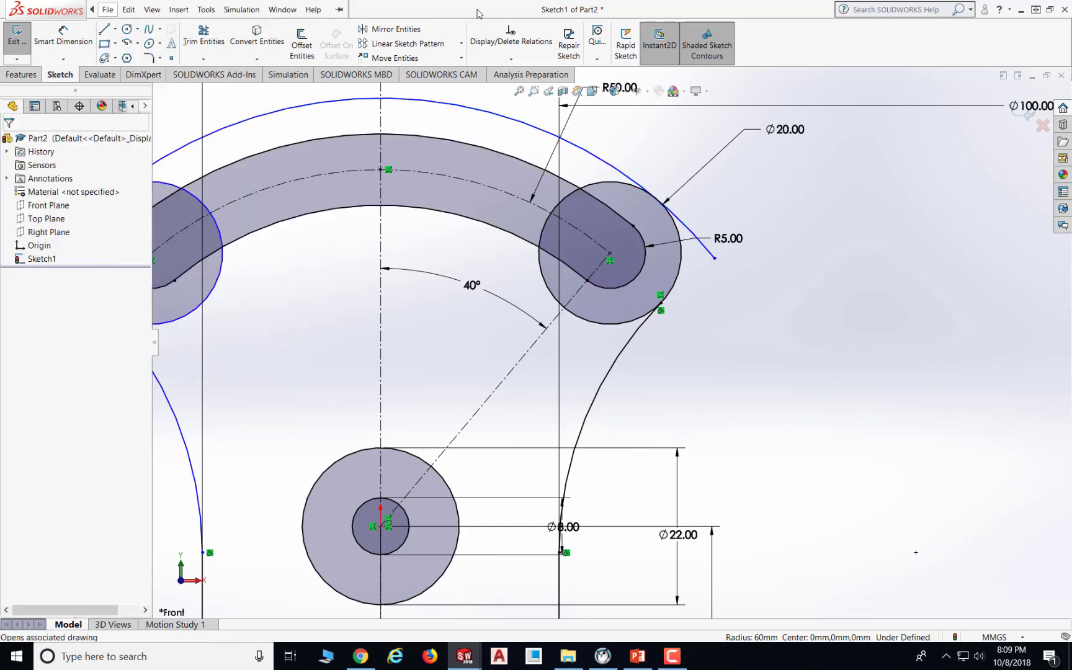
- Trim off the overshooting end of the outer arc beyond the right slot circle
{"action": "left_click", "coordinate": [199, 42]}
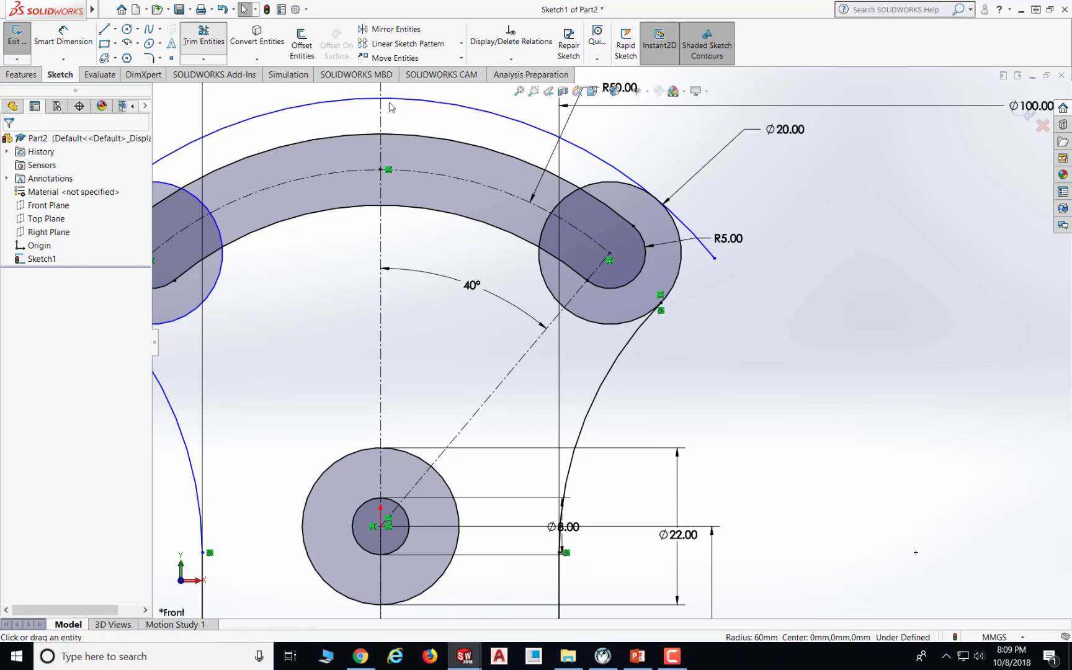
{"action": "left_click", "coordinate": [688, 231]}
{"action": "scroll", "coordinate": [707, 280], "scroll_direction": "up", "scroll_amount": 5}
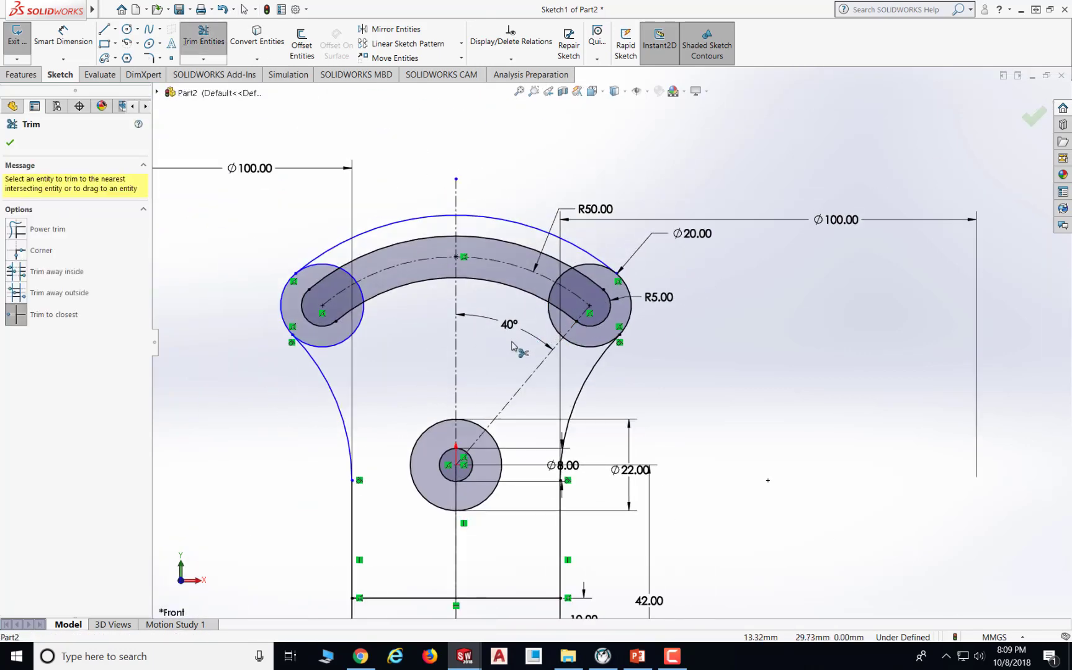
- Trim away the inner portions of the left slot end circle so only its outer edge remains
{"action": "left_click", "coordinate": [326, 268]}
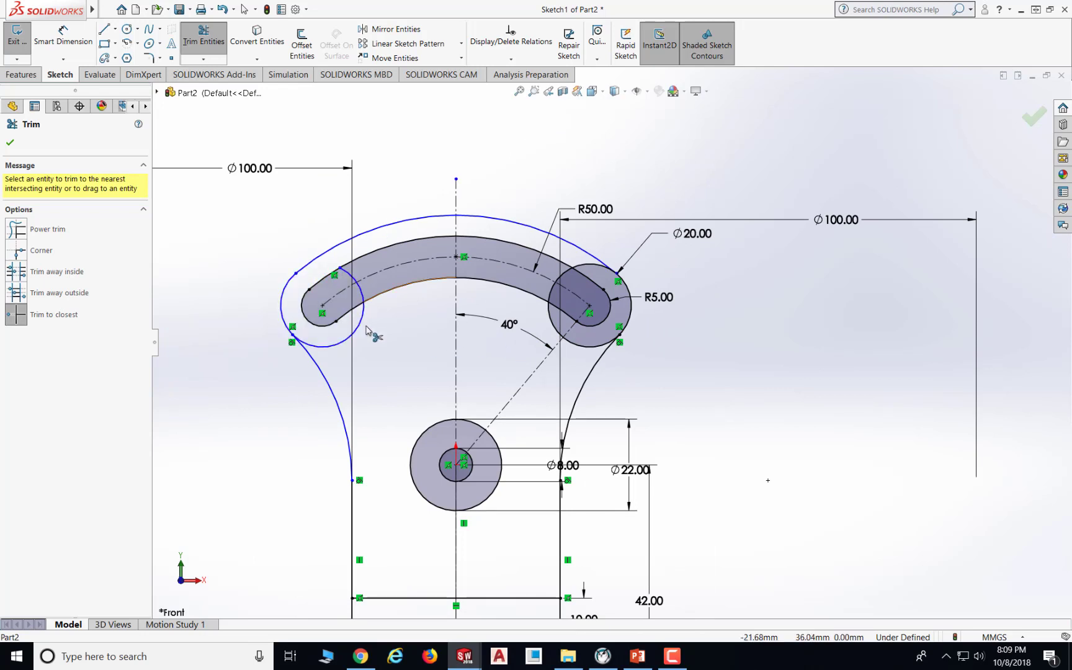
{"action": "left_click", "coordinate": [333, 348]}
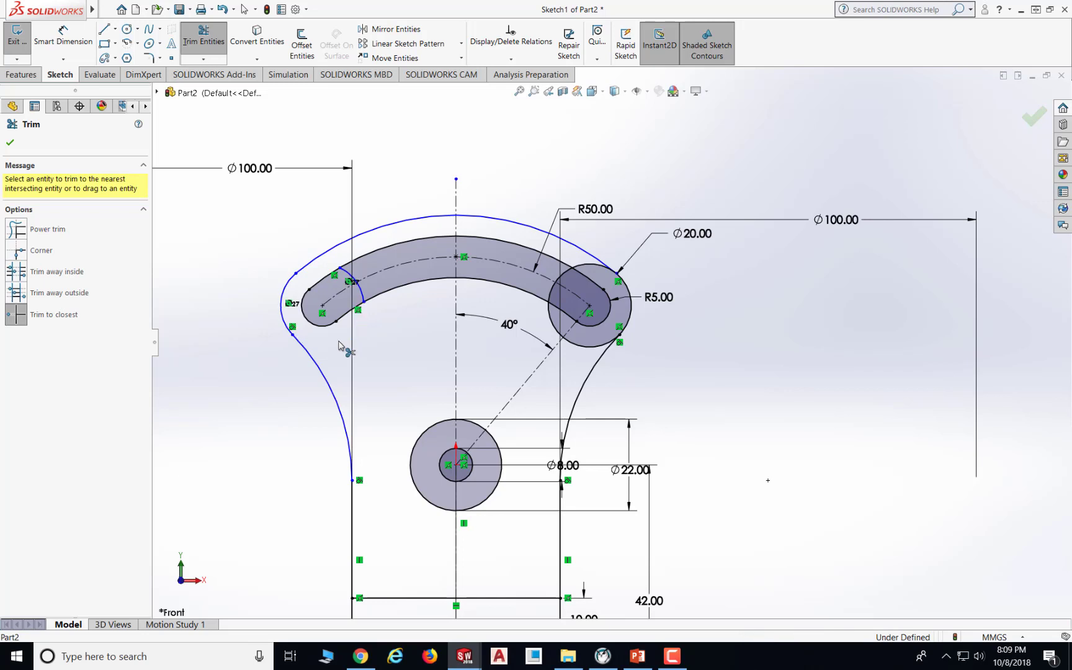
{"action": "left_click", "coordinate": [357, 283]}
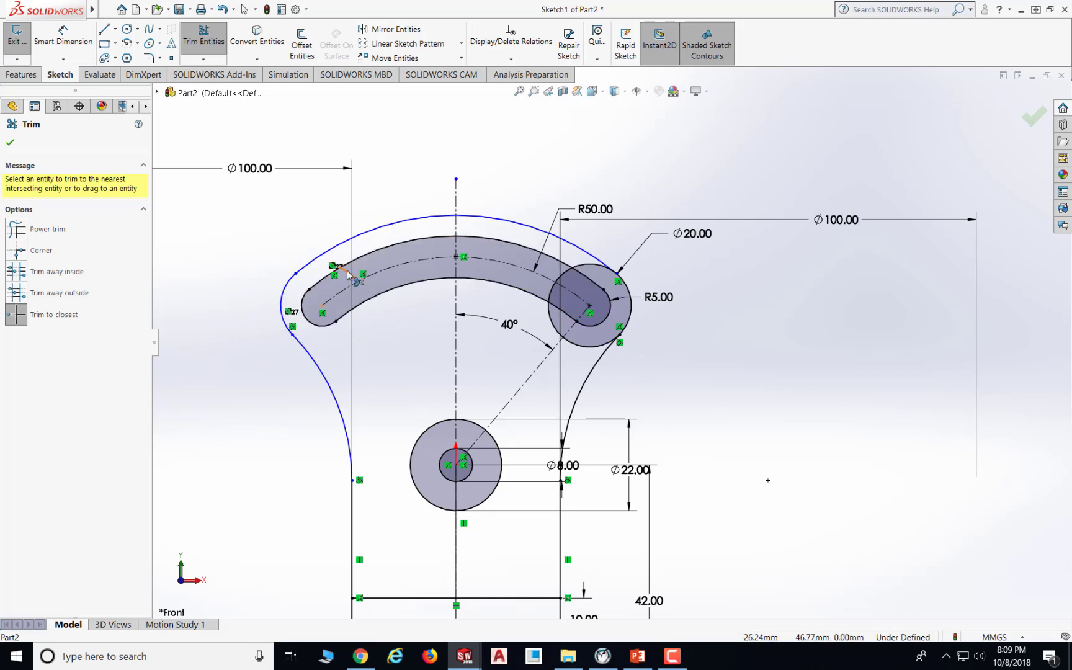
{"action": "left_click", "coordinate": [347, 273]}
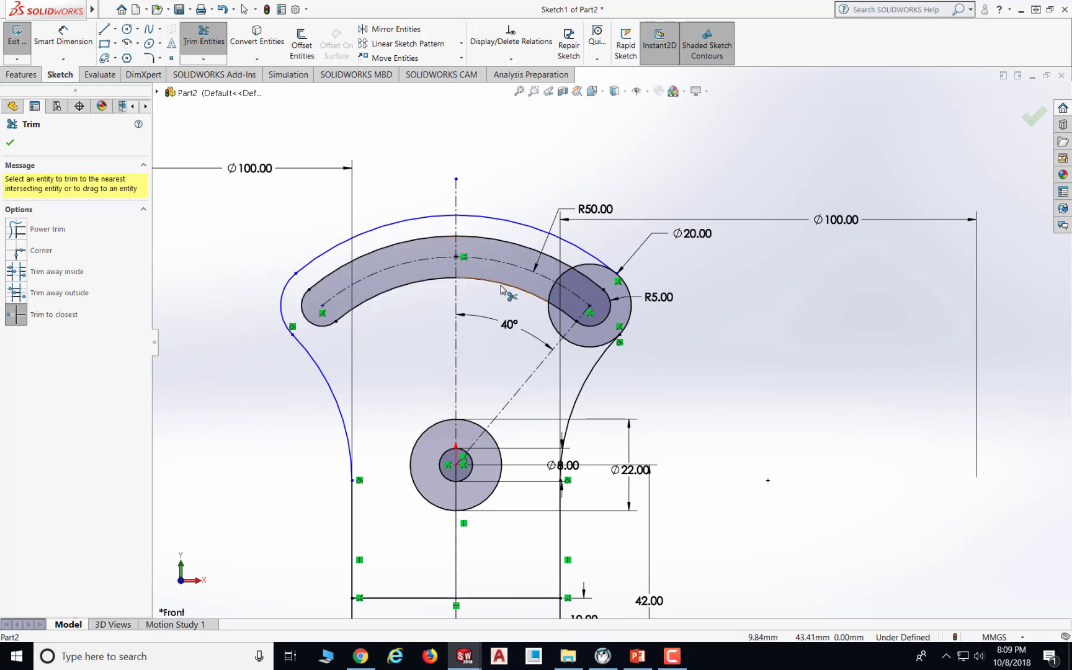
- Trim away the inner portions of the right slot end circle, fit the view, and close Trim
{"action": "left_click", "coordinate": [554, 288]}
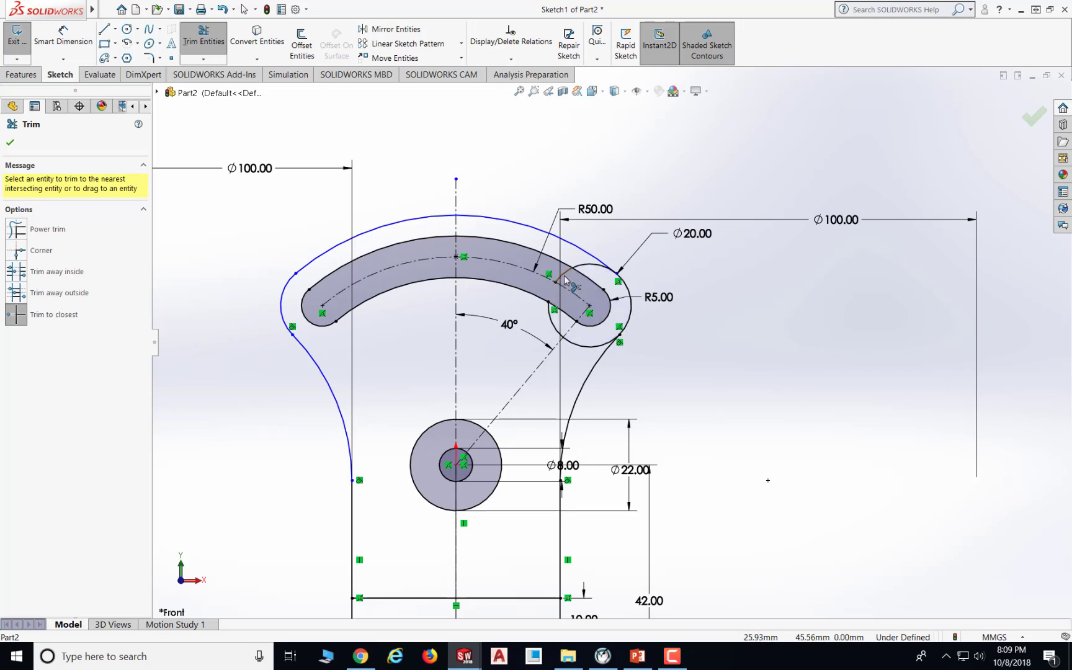
{"action": "left_click", "coordinate": [565, 276]}
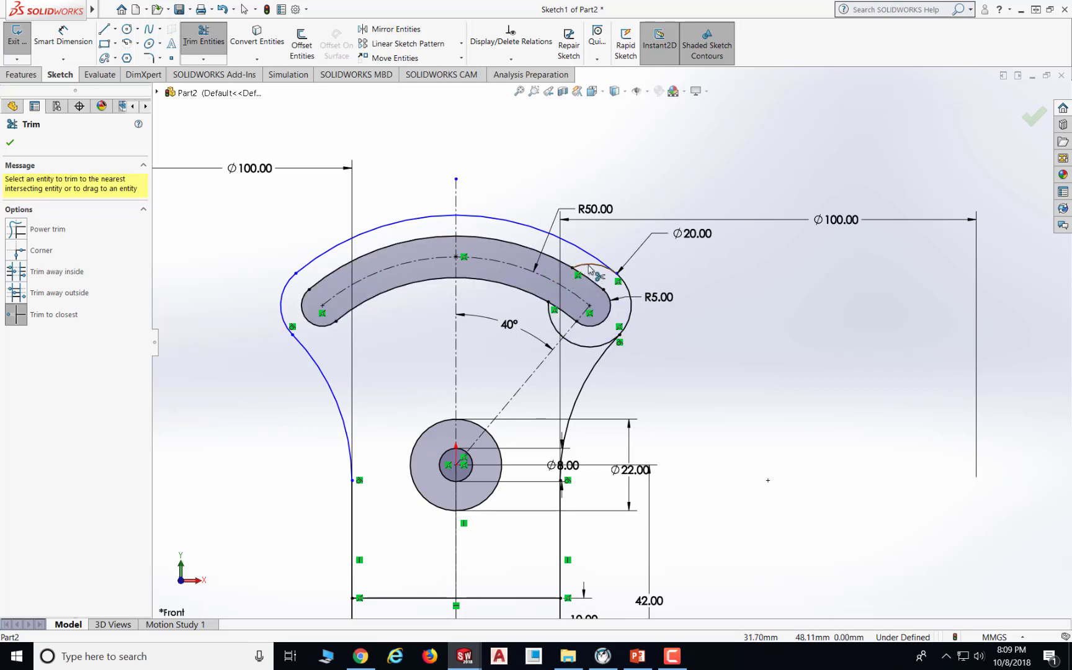
{"action": "left_click", "coordinate": [588, 269]}
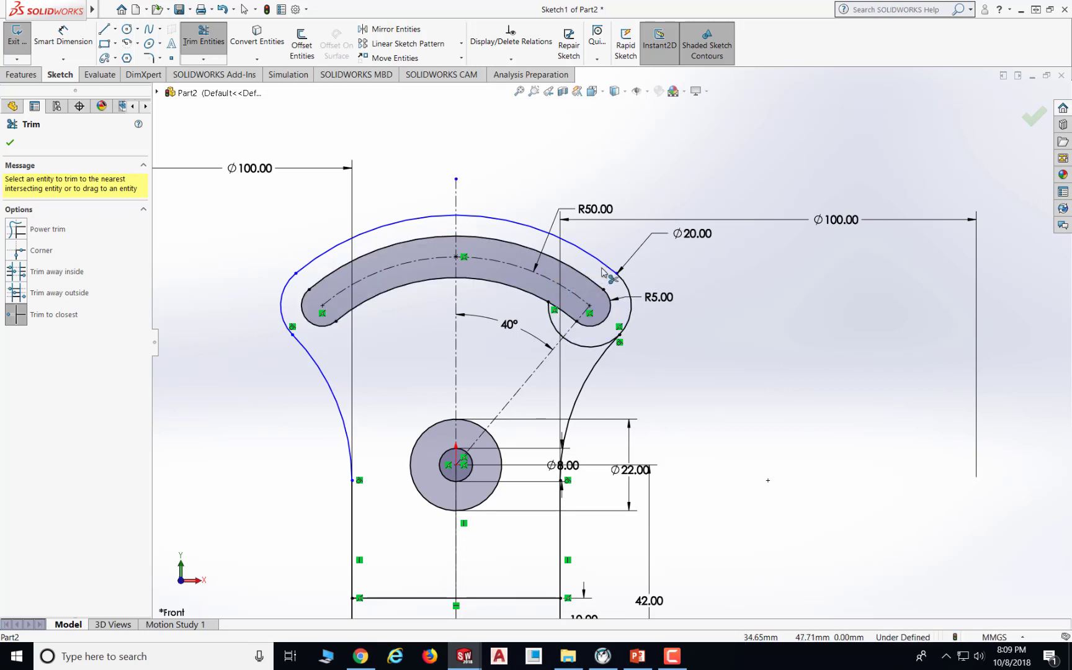
{"action": "left_click", "coordinate": [581, 347]}
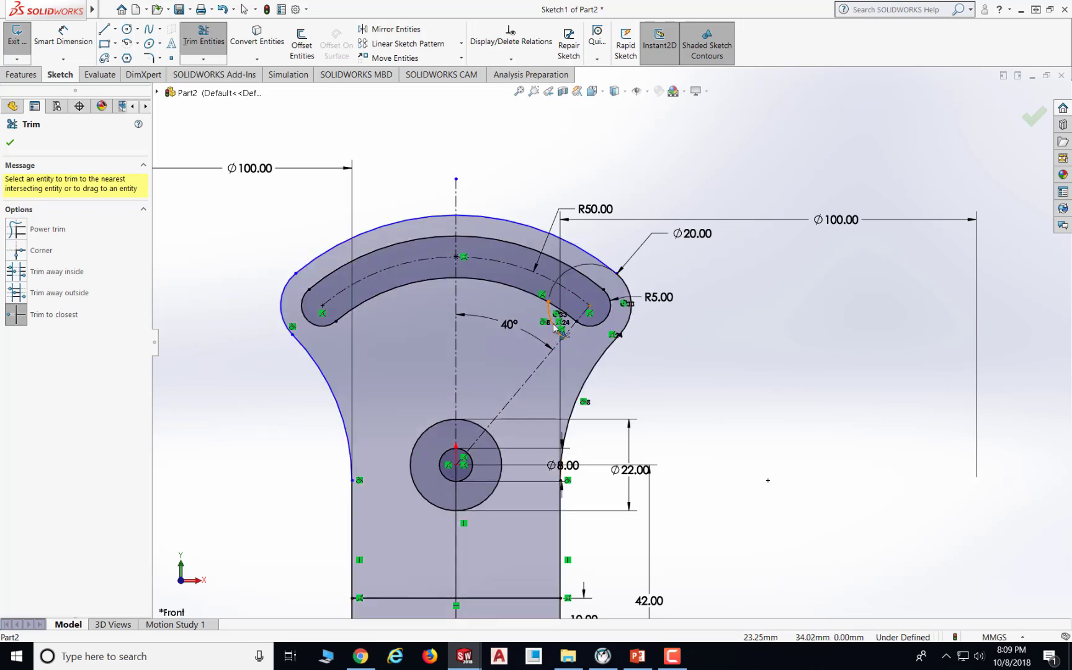
{"action": "left_click", "coordinate": [555, 328]}
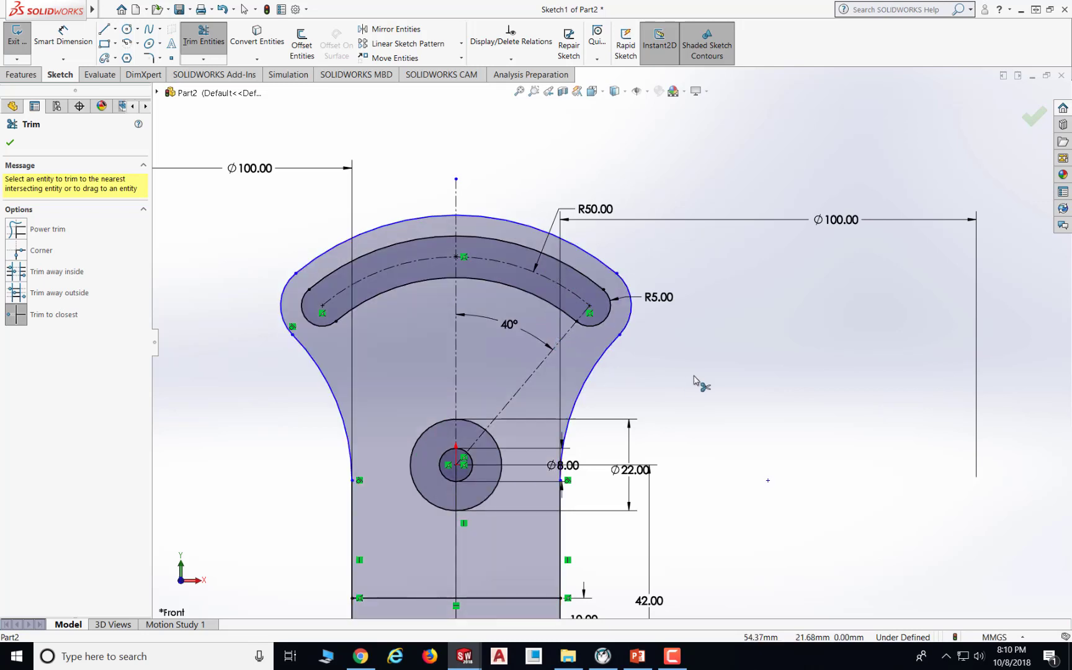
{"action": "key", "text": "f"}
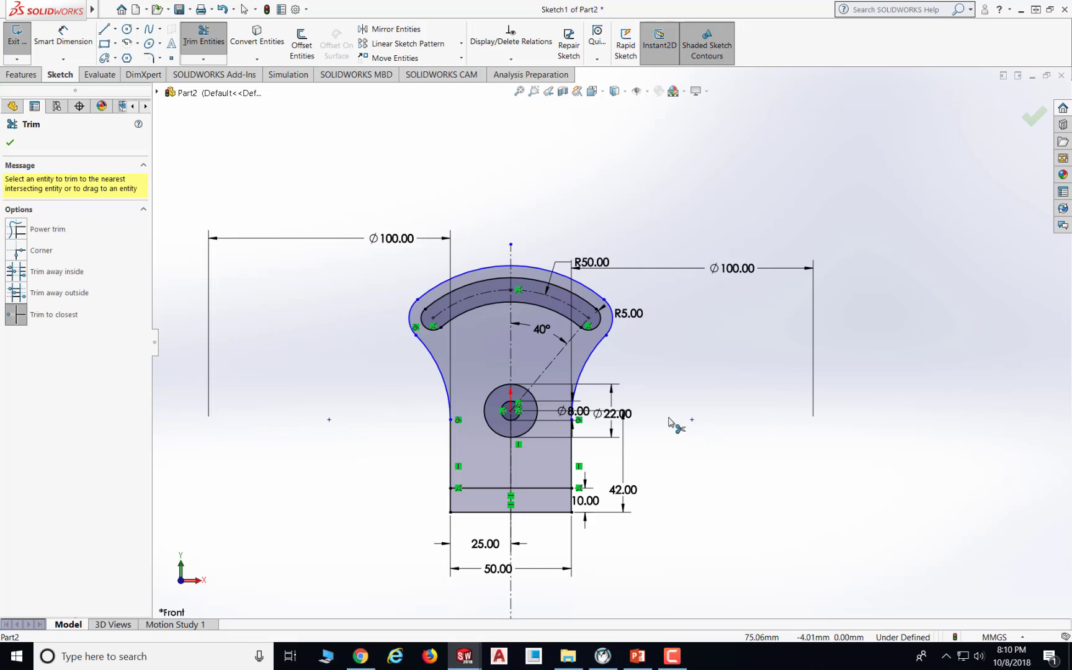
{"action": "left_click", "coordinate": [9, 144]}
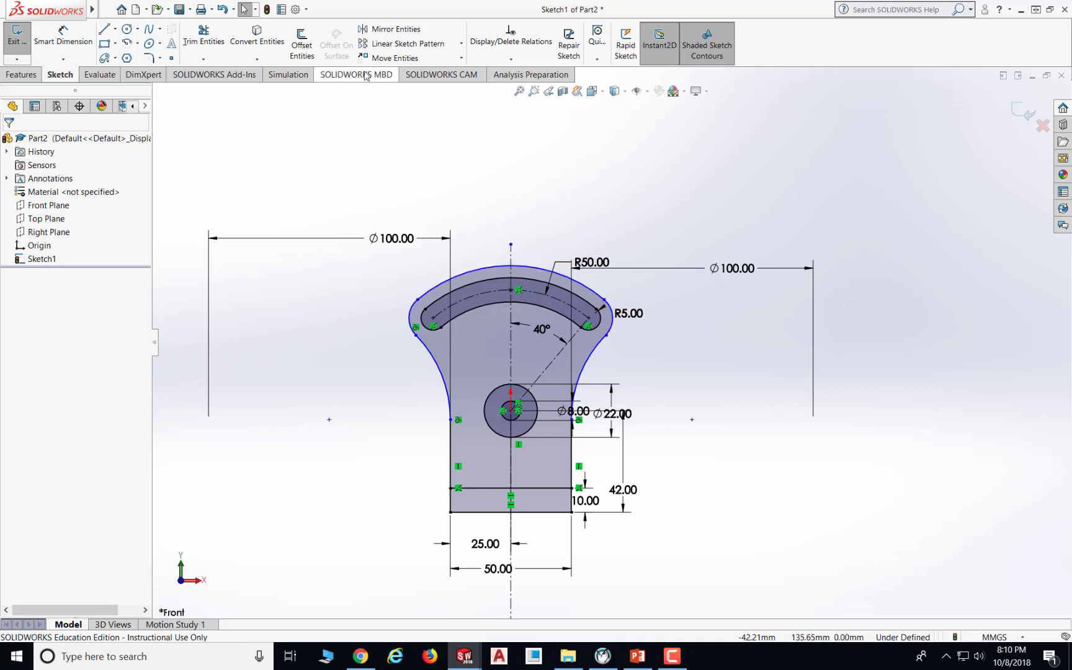
- Add a tangent relation between the top outer arc and the right slot end arc
{"action": "left_click", "coordinate": [512, 59]}
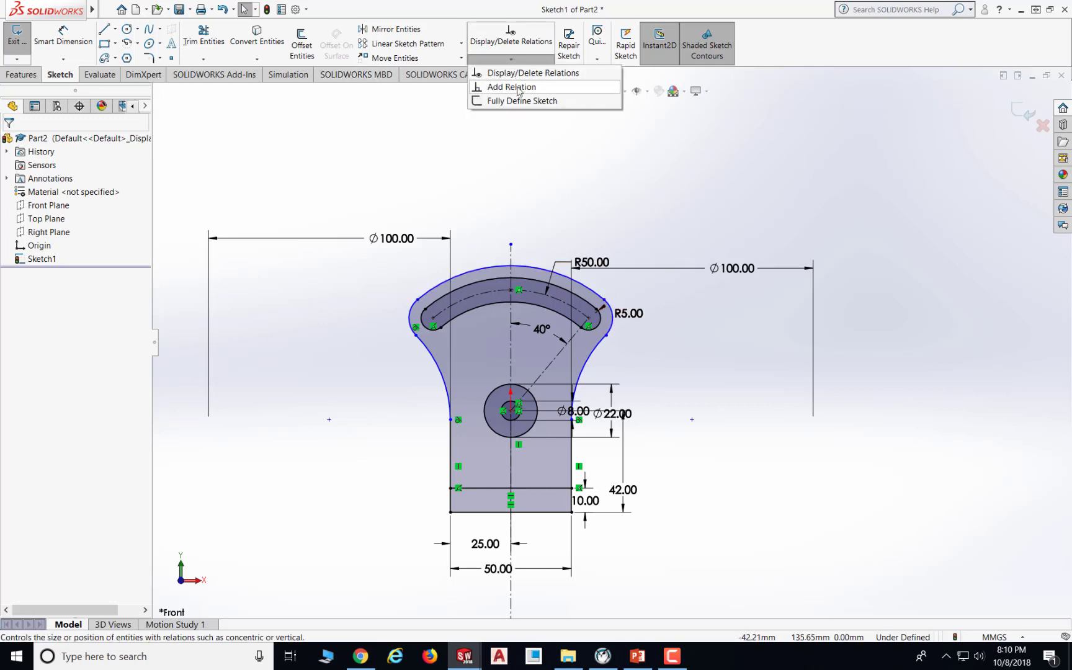
{"action": "left_click", "coordinate": [512, 87]}
{"action": "left_click", "coordinate": [601, 299]}
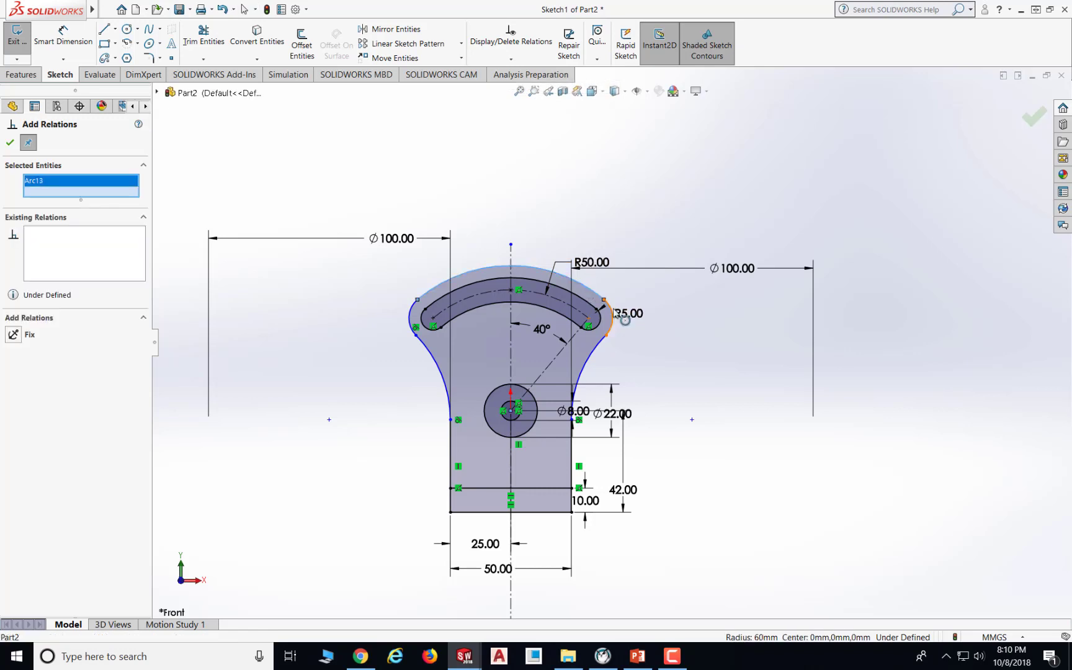
{"action": "left_click", "coordinate": [610, 314]}
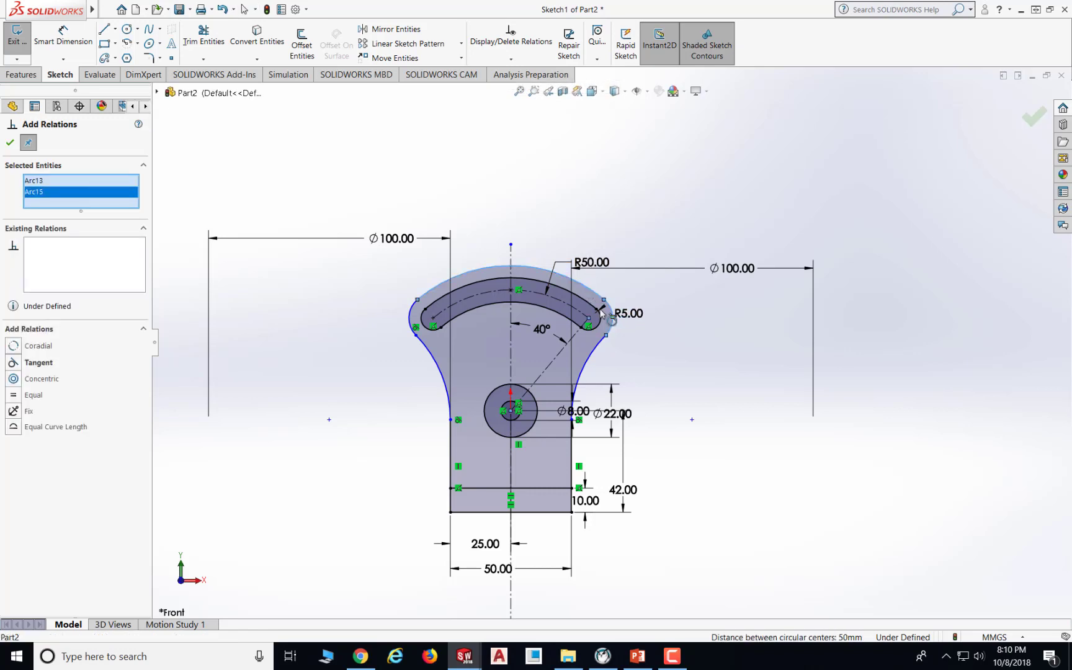
{"action": "left_click", "coordinate": [14, 363]}
{"action": "left_click", "coordinate": [10, 143]}
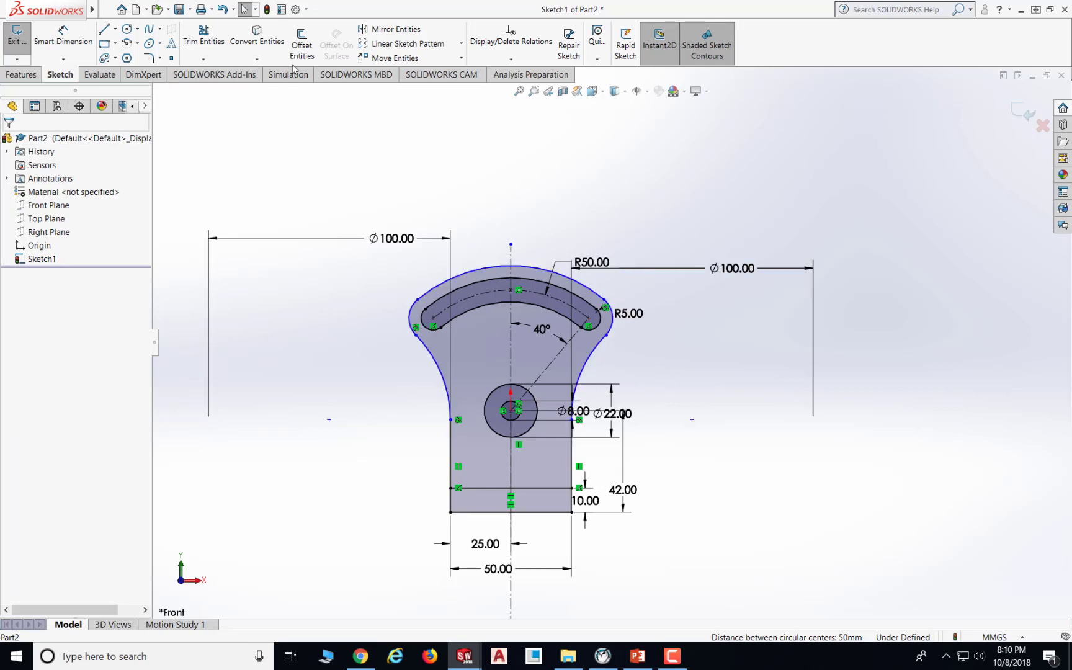
- Add a tangent relation between the right slot end arc and the lower right blending arc
{"action": "left_click", "coordinate": [511, 59]}
{"action": "left_click", "coordinate": [515, 86]}
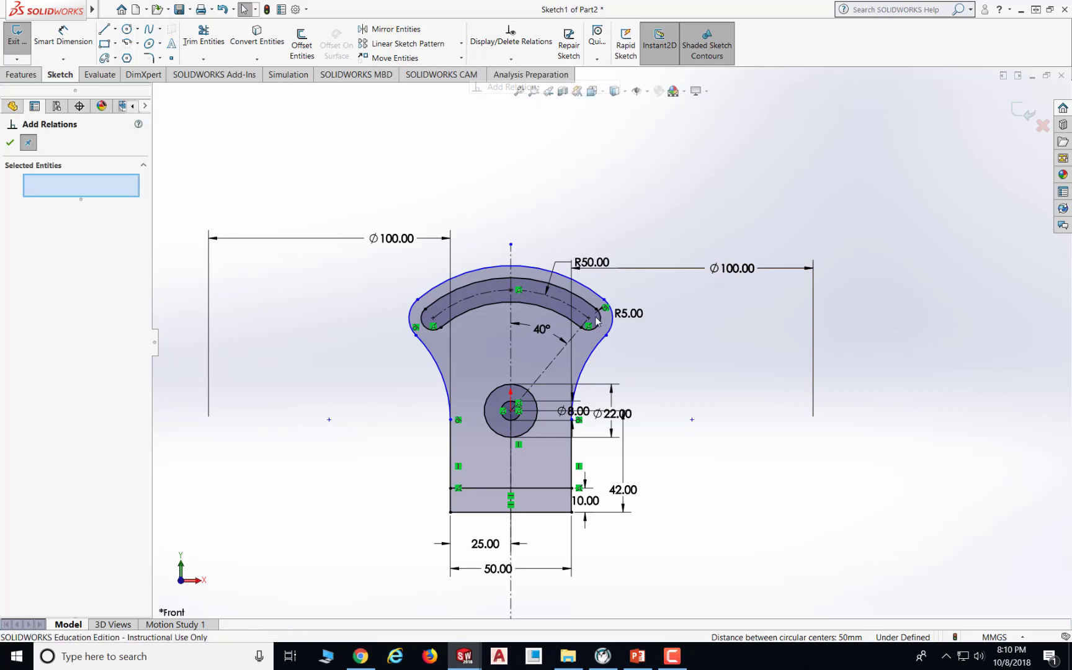
{"action": "left_click", "coordinate": [612, 332]}
{"action": "left_click", "coordinate": [592, 354]}
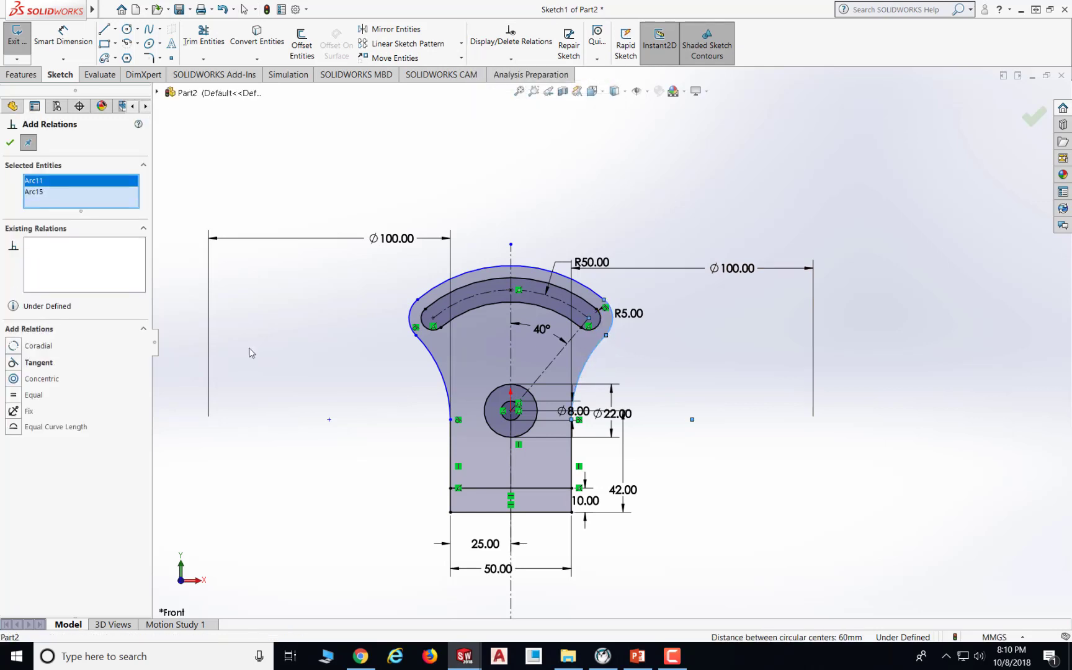
{"action": "left_click", "coordinate": [13, 363]}
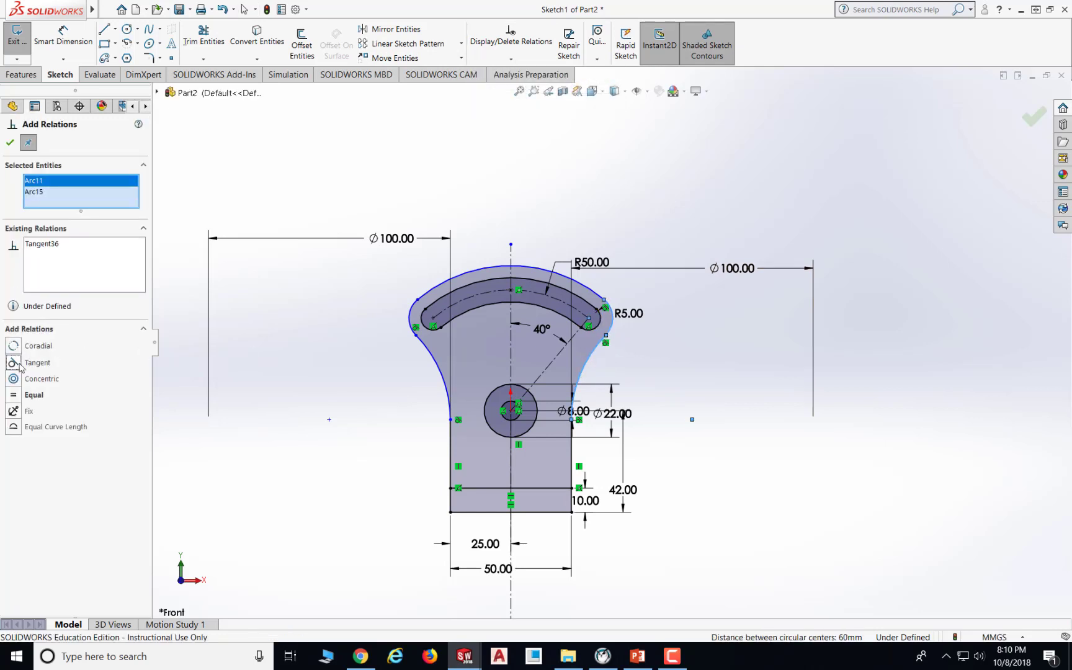
{"action": "left_click", "coordinate": [9, 142]}
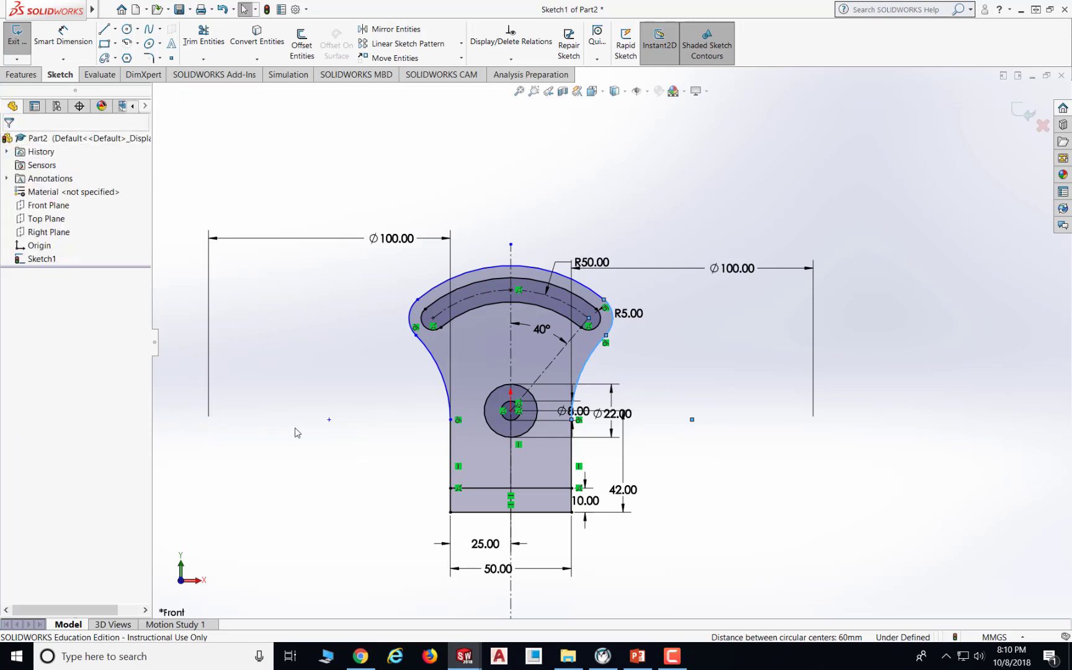
- Add a tangent relation between the top outer arc and the left slot end arc
{"action": "left_click", "coordinate": [401, 401]}
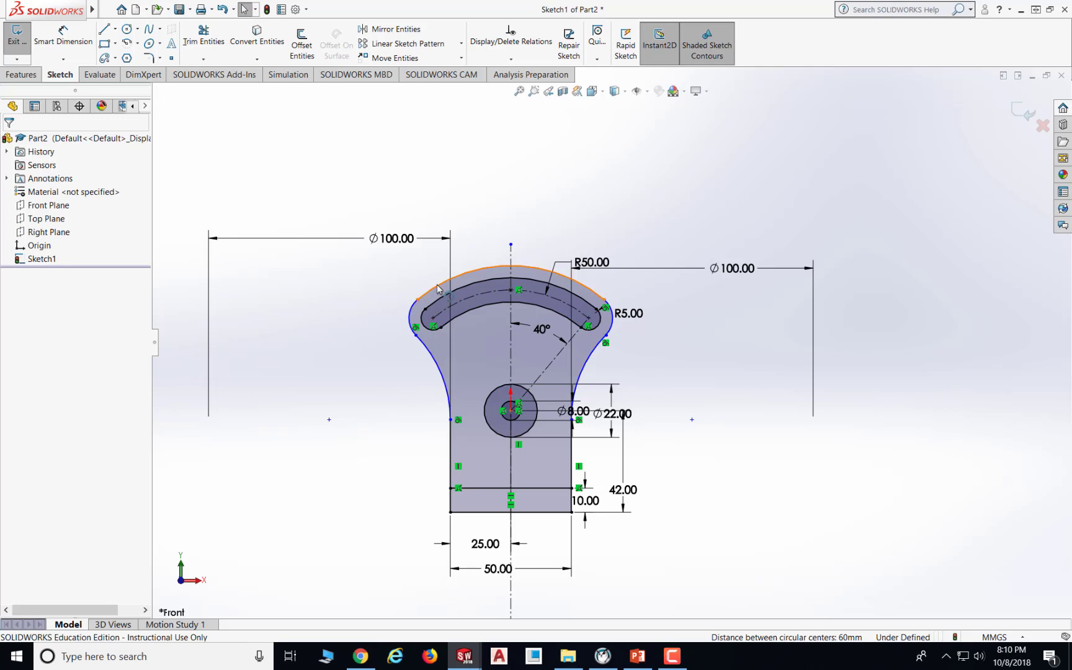
{"action": "left_click", "coordinate": [522, 61]}
{"action": "left_click", "coordinate": [512, 86]}
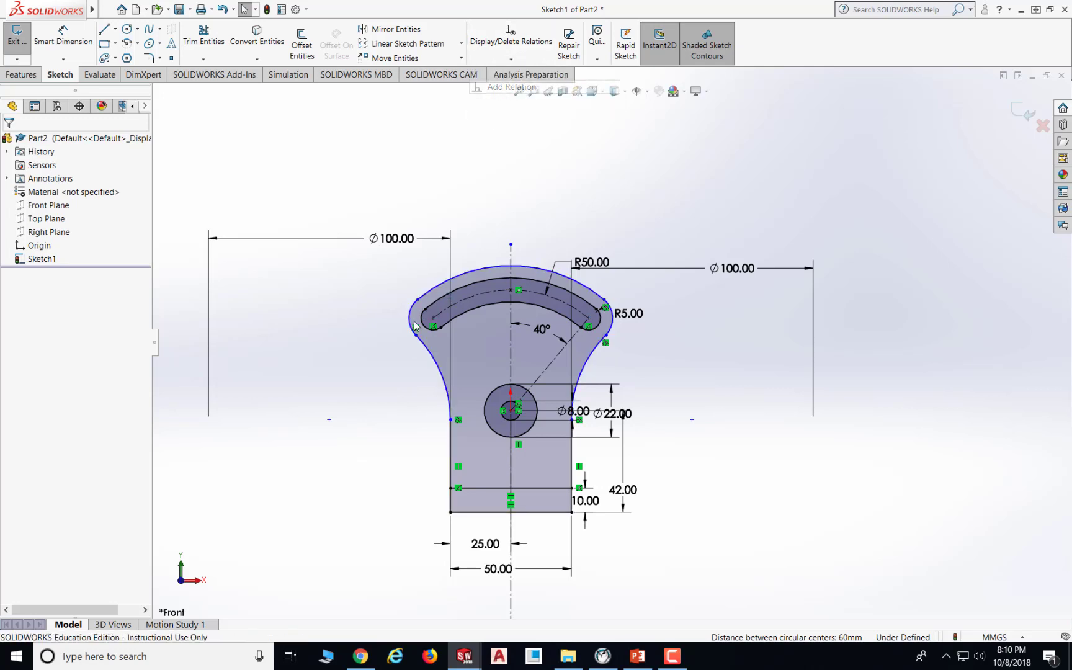
{"action": "left_click", "coordinate": [434, 288]}
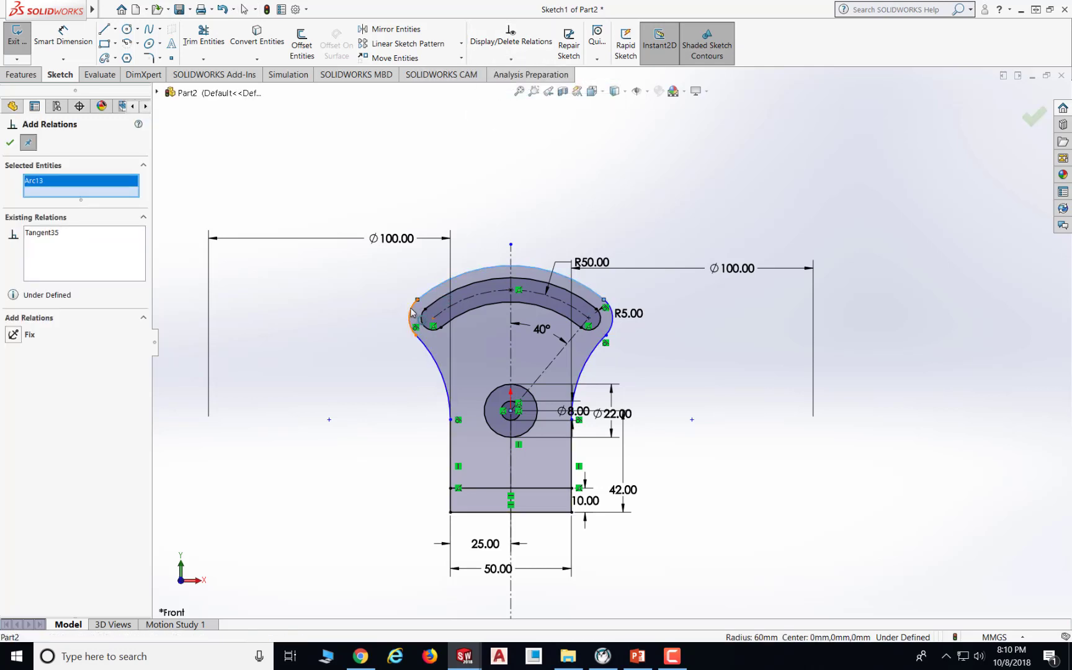
{"action": "left_click", "coordinate": [412, 314]}
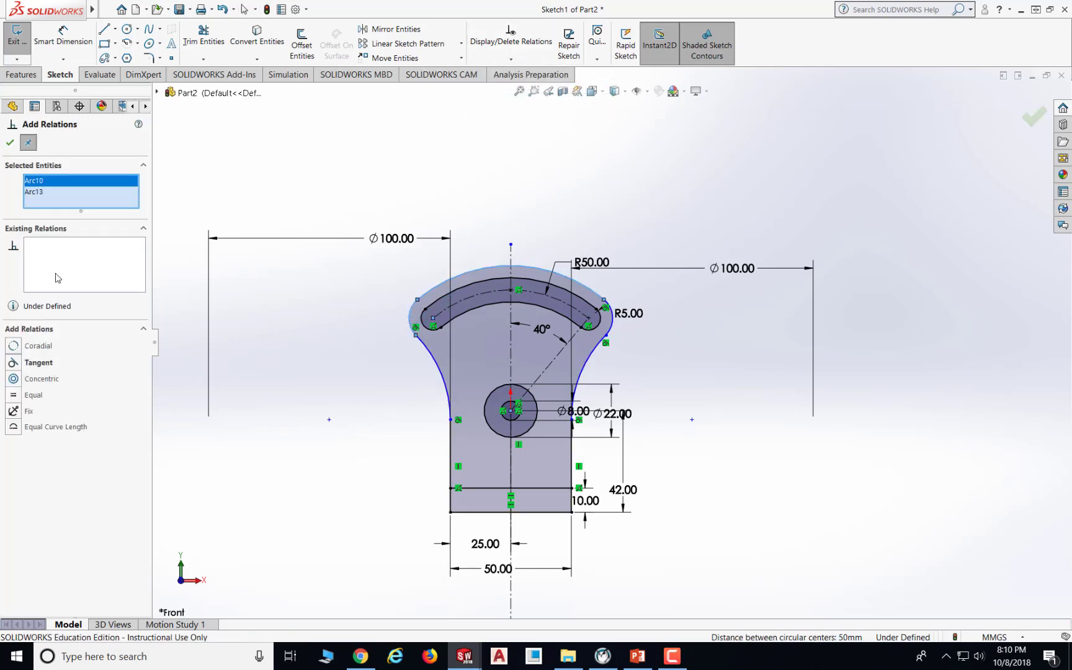
{"action": "left_click", "coordinate": [13, 363]}
{"action": "left_click", "coordinate": [10, 144]}
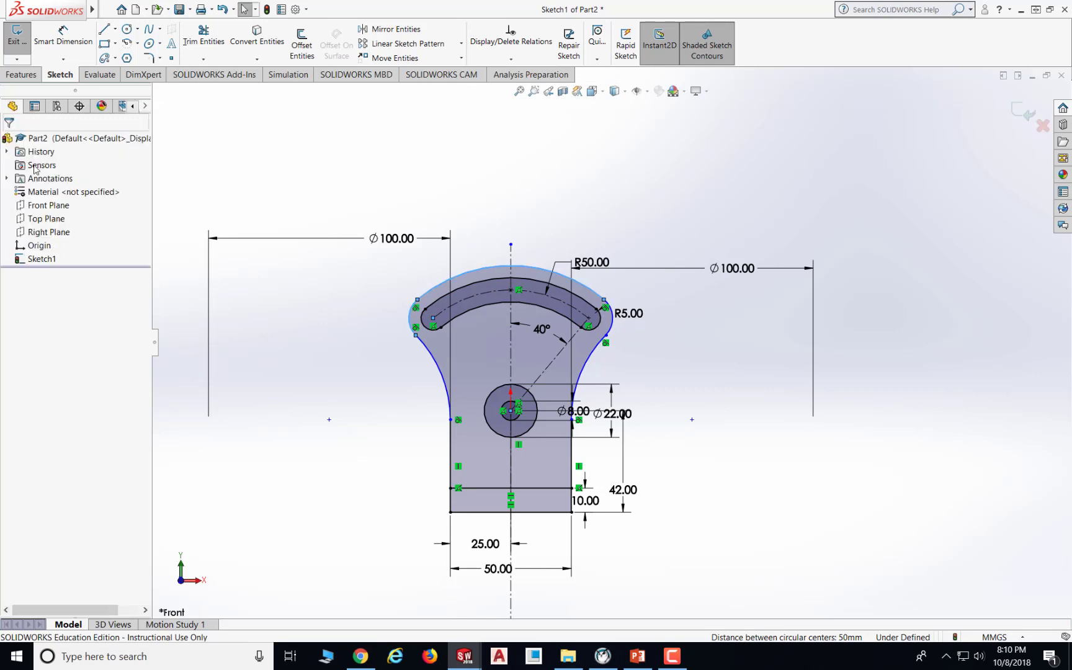
- Inspect the existing relations on the lower left blending arc
{"action": "left_click", "coordinate": [779, 497]}
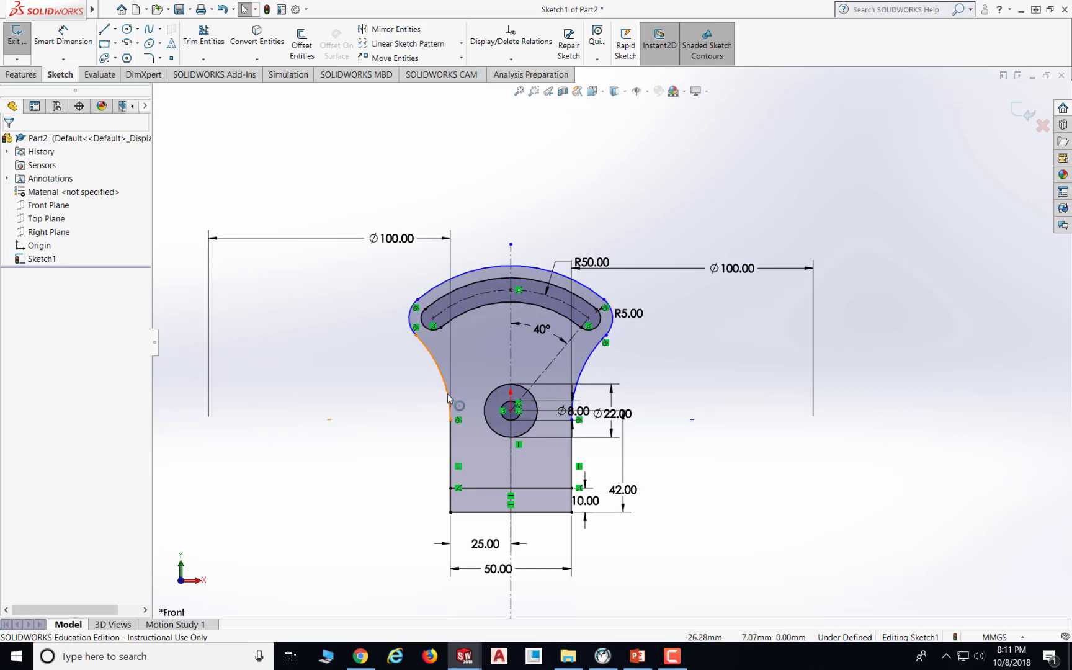
{"action": "left_click", "coordinate": [511, 58]}
{"action": "left_click", "coordinate": [503, 86]}
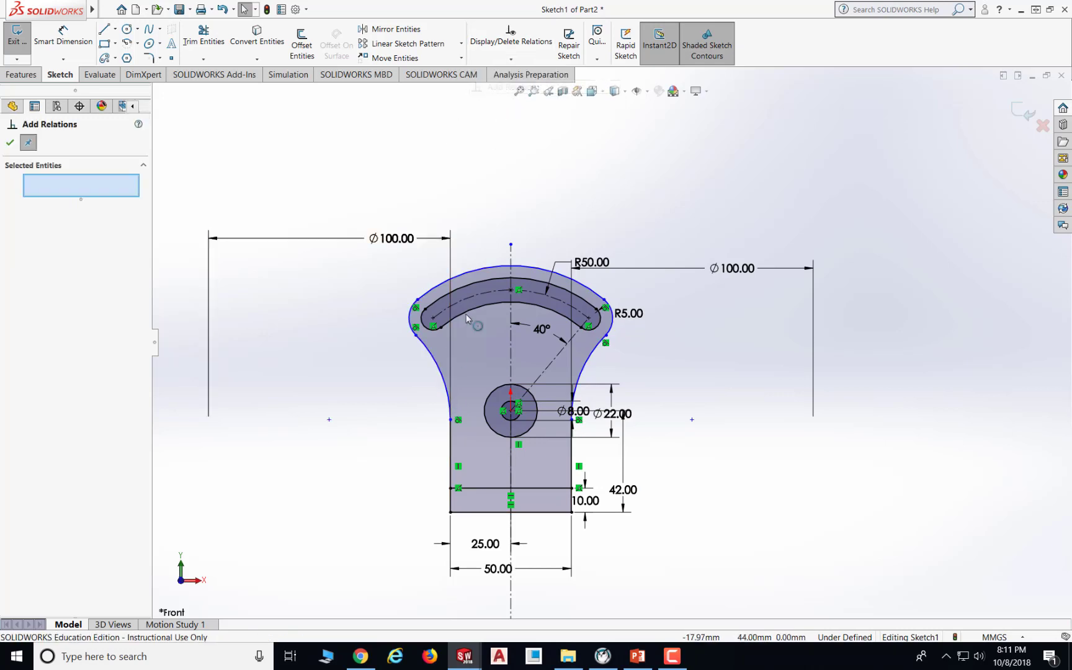
{"action": "left_click", "coordinate": [437, 376]}
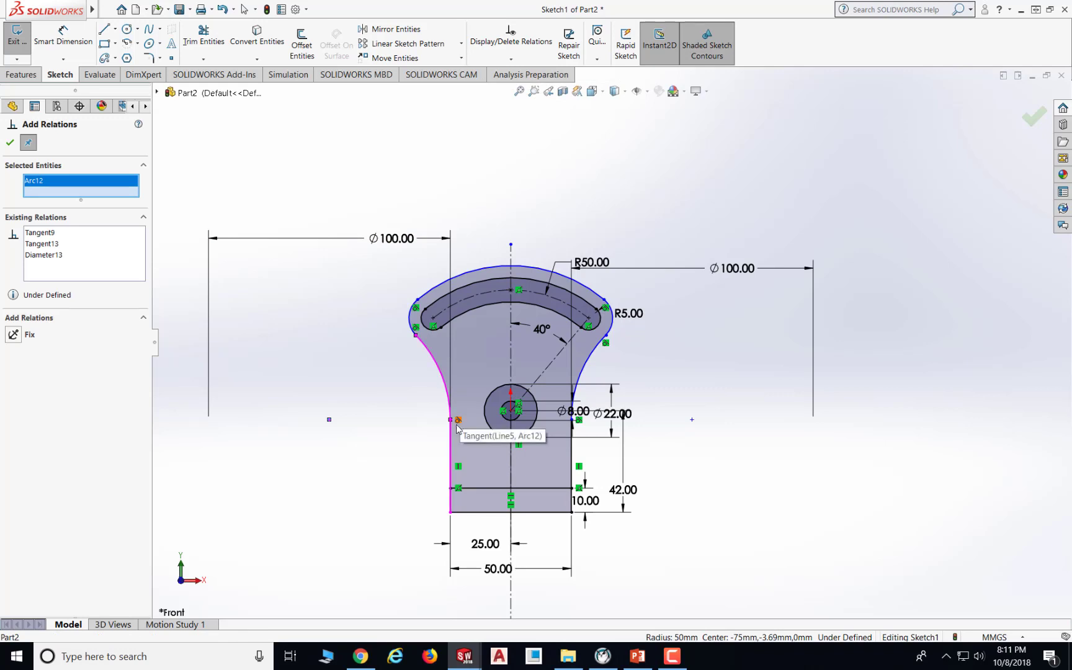
{"action": "left_click", "coordinate": [10, 143]}
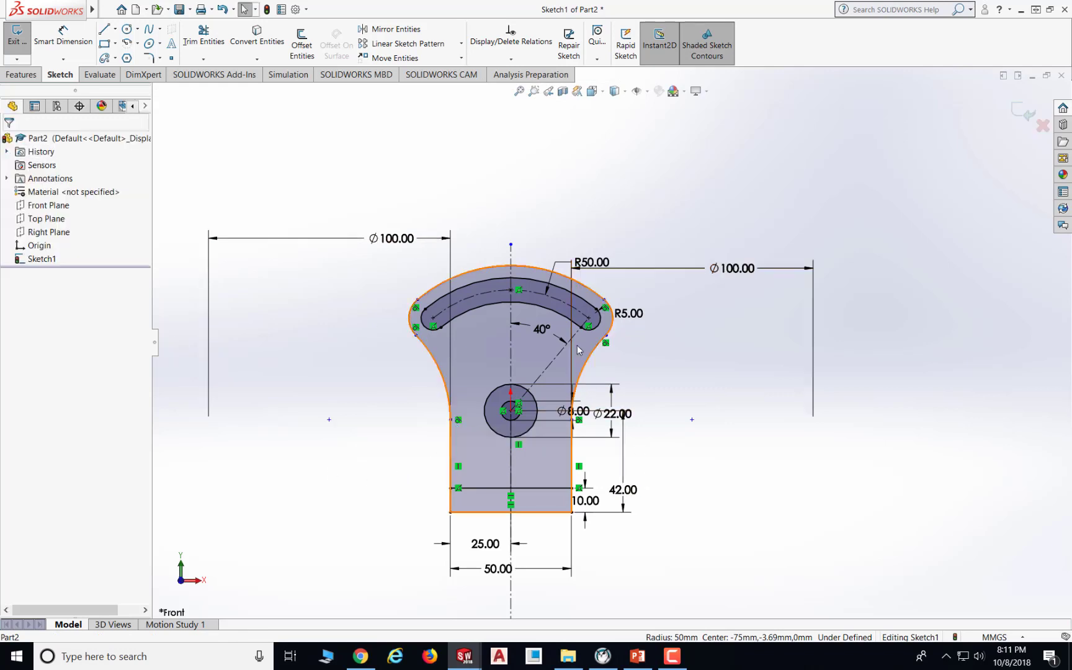
- Drag the lower right blending arc slightly to test how freely it moves
{"action": "scroll", "coordinate": [577, 347], "scroll_direction": "down", "scroll_amount": 3}
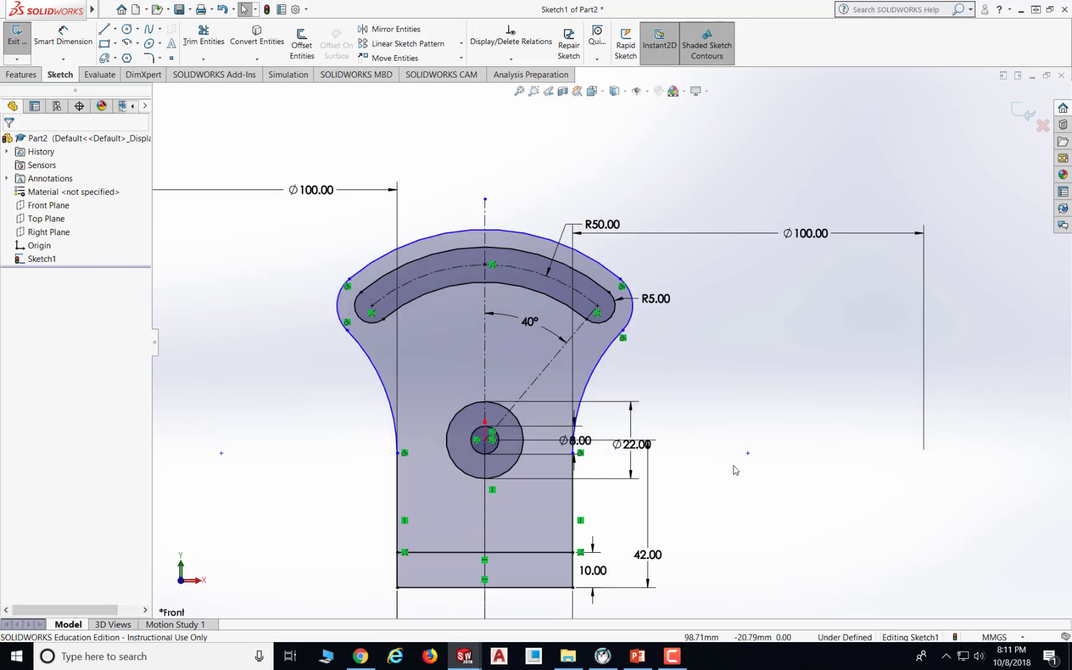
{"action": "left_click", "coordinate": [605, 363]}
{"action": "mouse_move", "coordinate": [621, 373]}
{"action": "left_mouse_down"}
{"action": "mouse_move", "coordinate": [504, 366]}
{"action": "mouse_move", "coordinate": [608, 371]}
{"action": "mouse_move", "coordinate": [588, 365]}
{"action": "mouse_move", "coordinate": [599, 372]}
{"action": "left_mouse_up"}
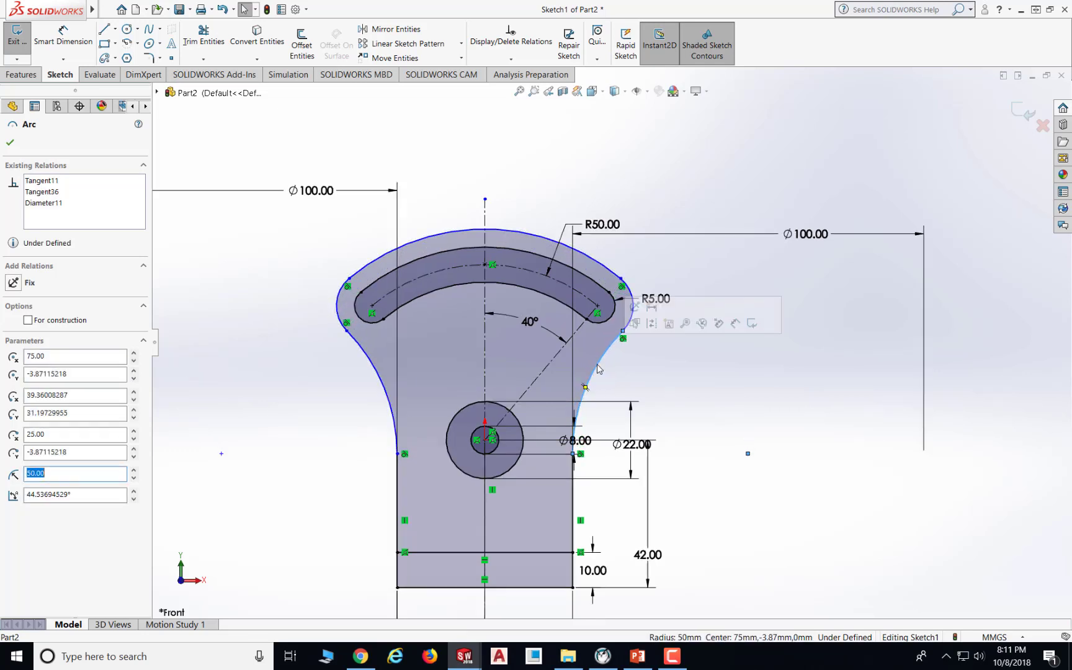
{"action": "scroll", "coordinate": [624, 317], "scroll_direction": "up", "scroll_amount": 2}
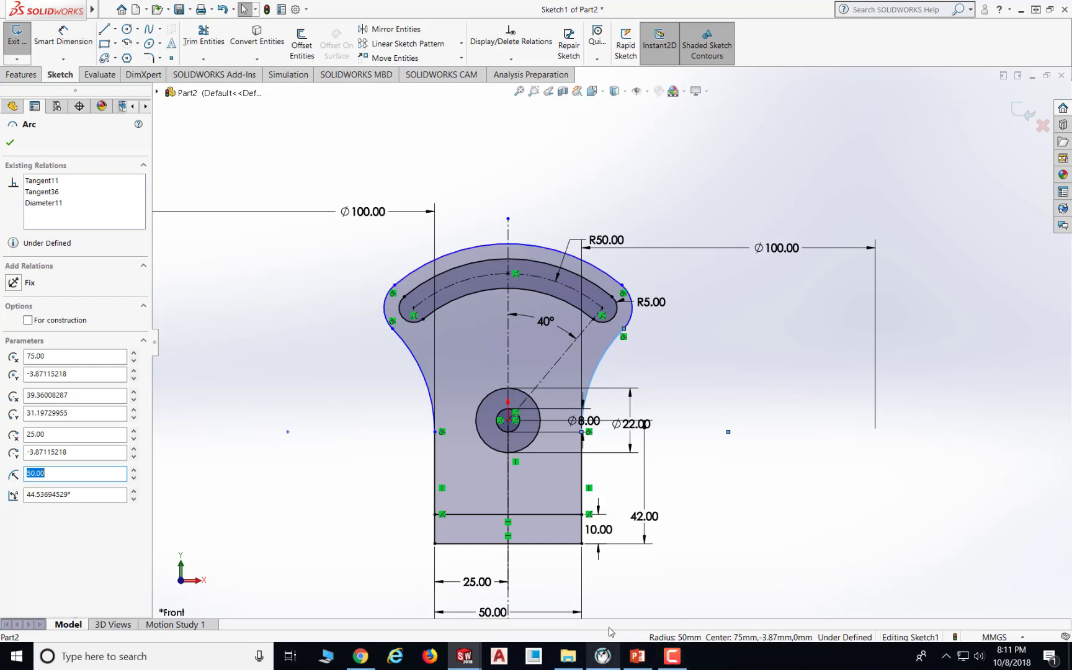
- Consult the exercise drawing slide, then dimension the top outer arc with a radius of 60 mm
{"action": "left_click", "coordinate": [637, 656]}
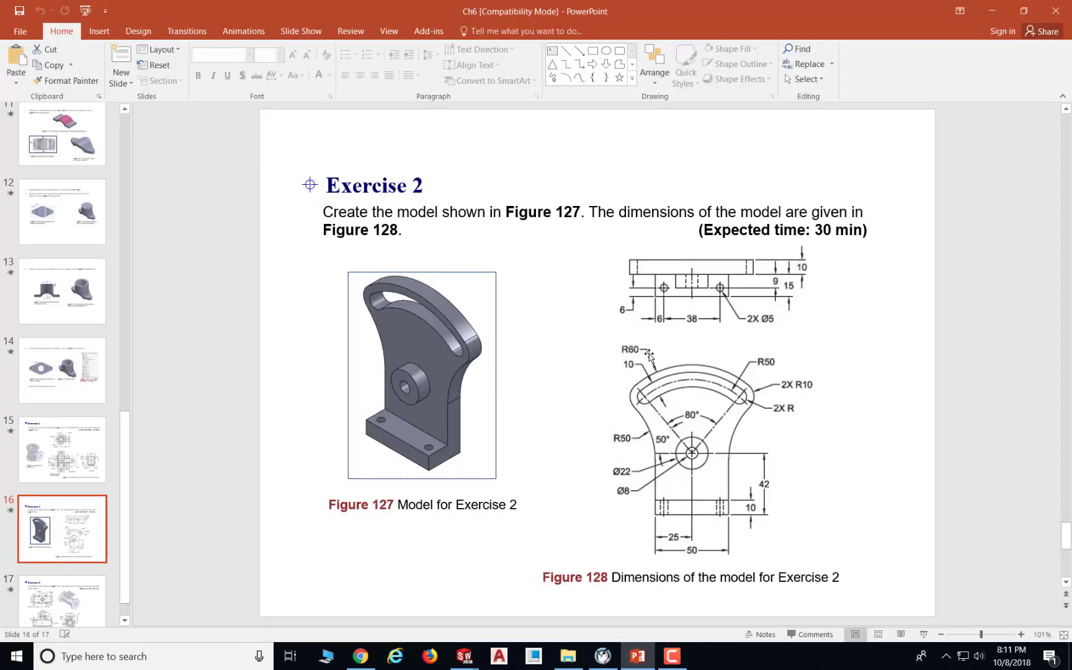
{"action": "left_click", "coordinate": [638, 656]}
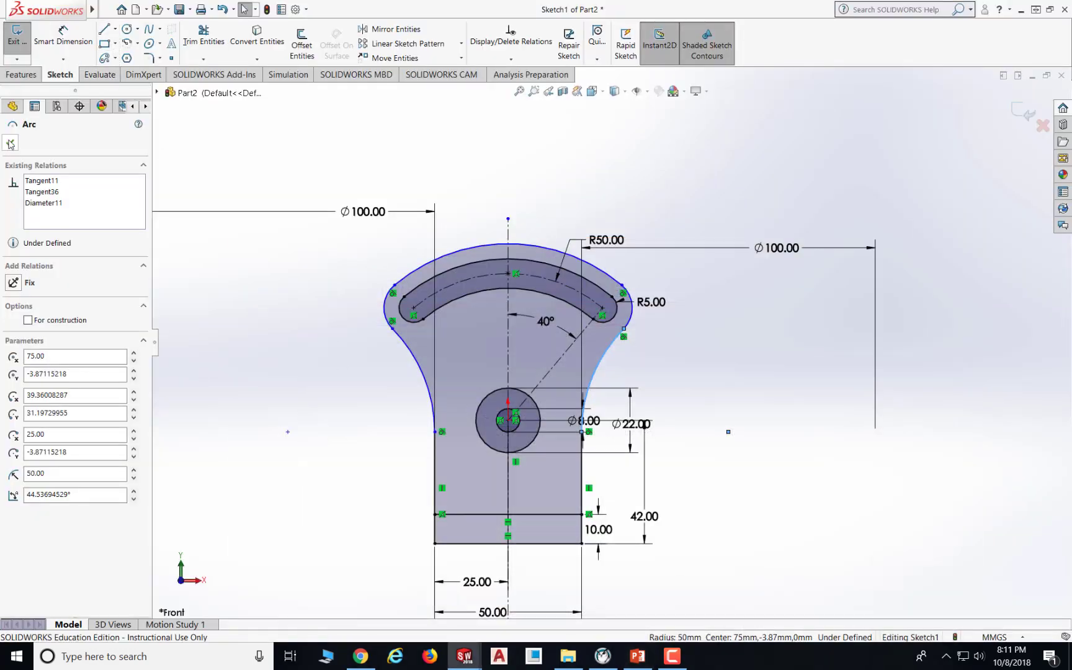
{"action": "left_click", "coordinate": [63, 37]}
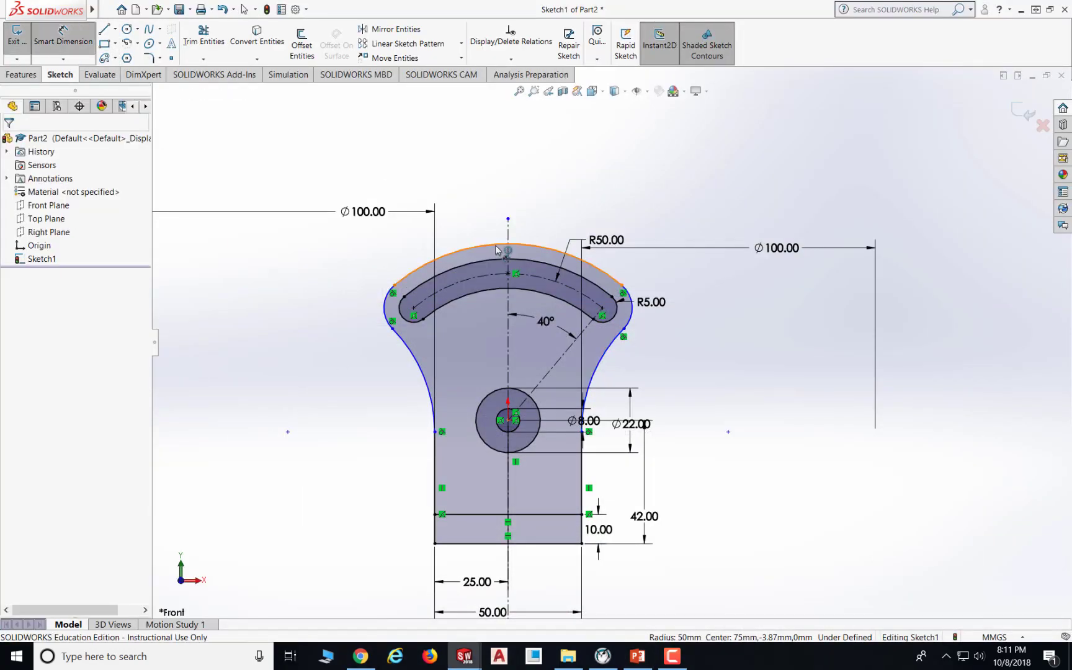
{"action": "left_click", "coordinate": [500, 153]}
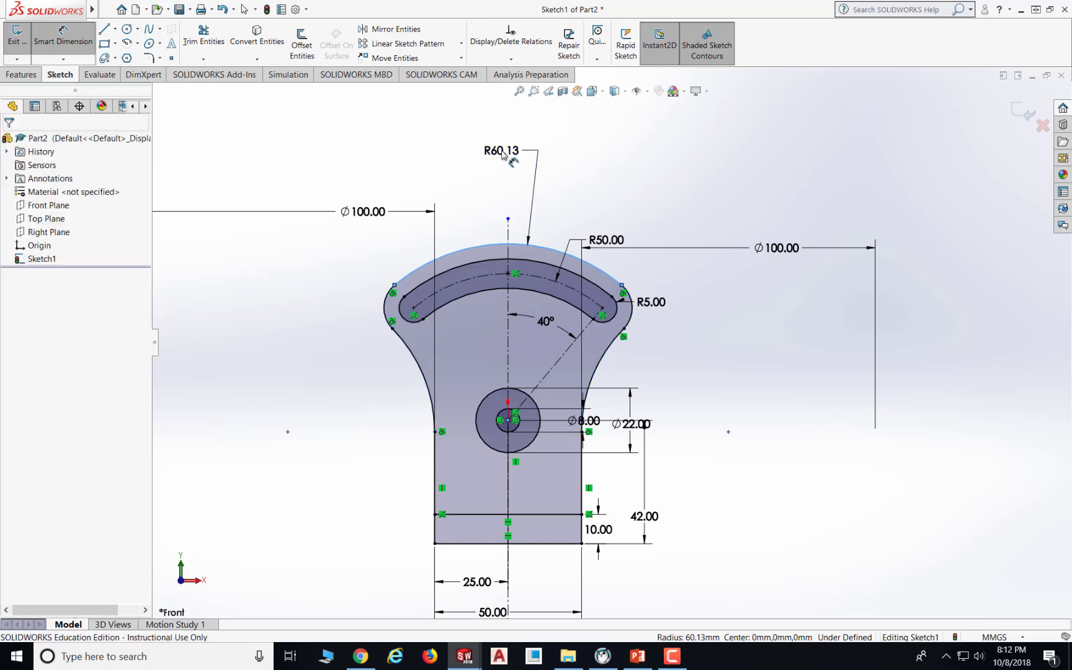
{"action": "left_click", "coordinate": [502, 153]}
{"action": "type", "text": "60.00mm"}
{"action": "key", "text": "Return"}
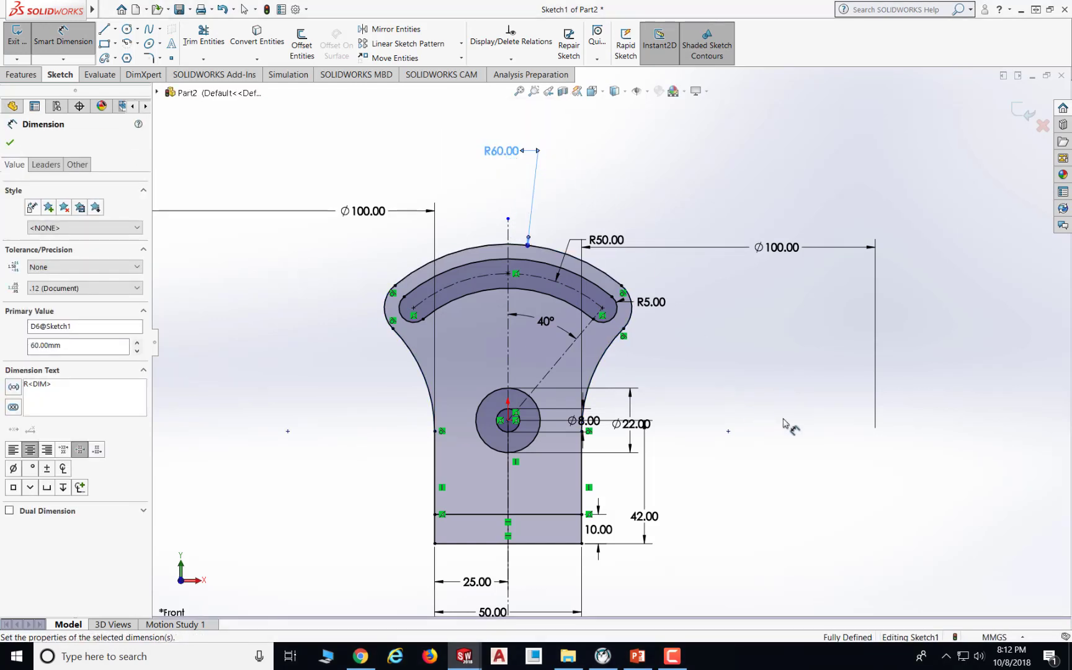
{"action": "key", "text": "Escape"}
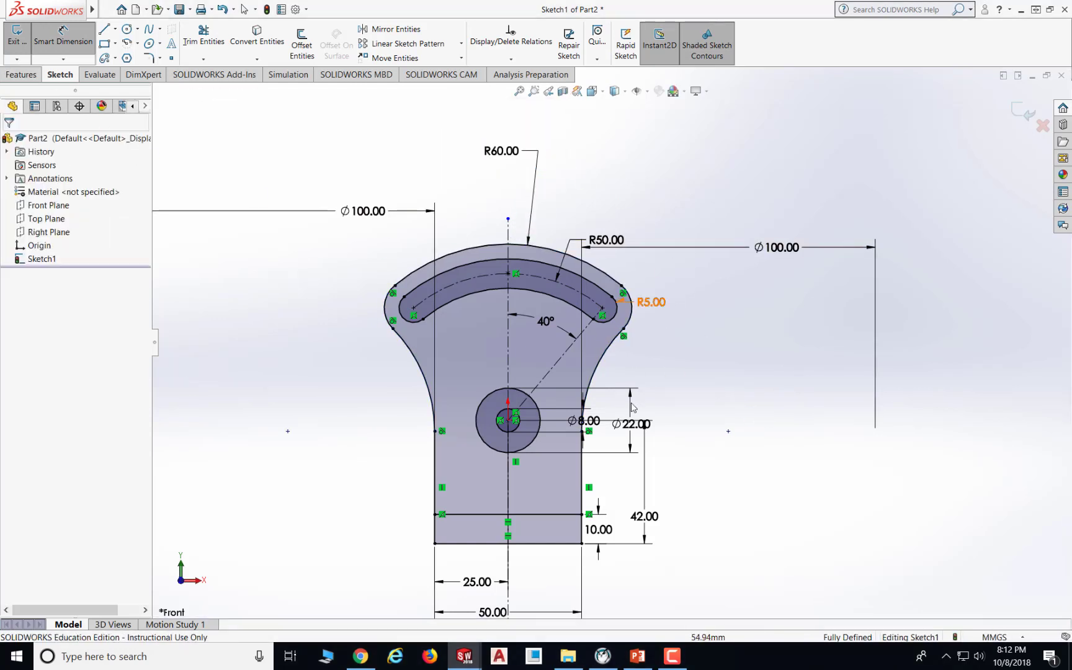
- Reposition the R50, Ø22 and Ø8 dimension labels to clearer spots around the sketch
{"action": "scroll", "coordinate": [682, 407], "scroll_direction": "up", "scroll_amount": 1}
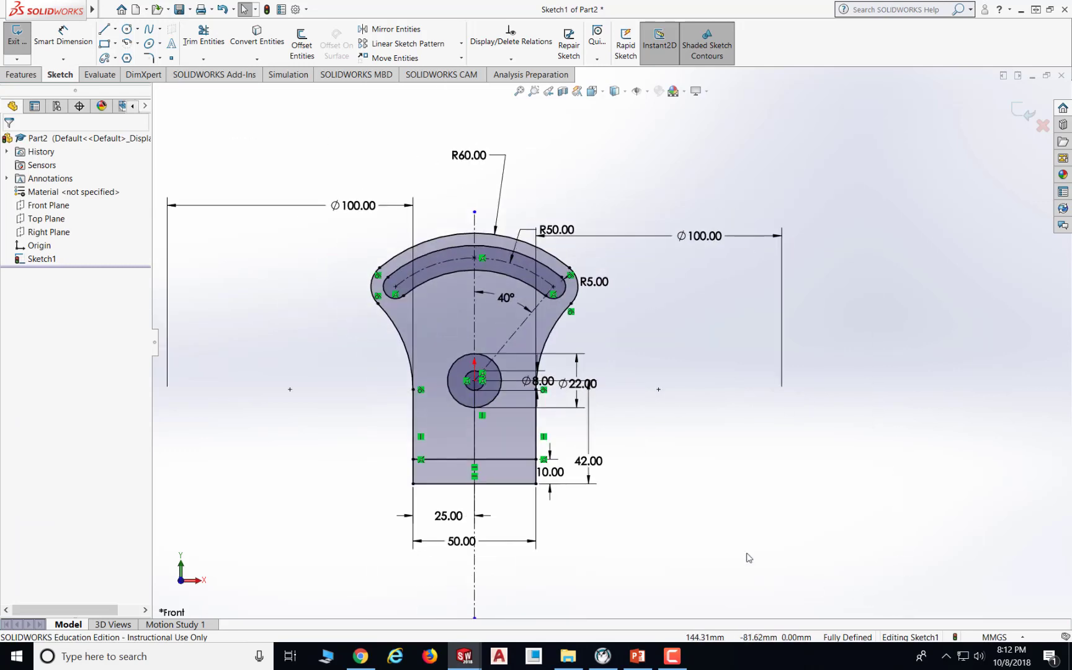
{"action": "scroll", "coordinate": [523, 347], "scroll_direction": "up", "scroll_amount": 1}
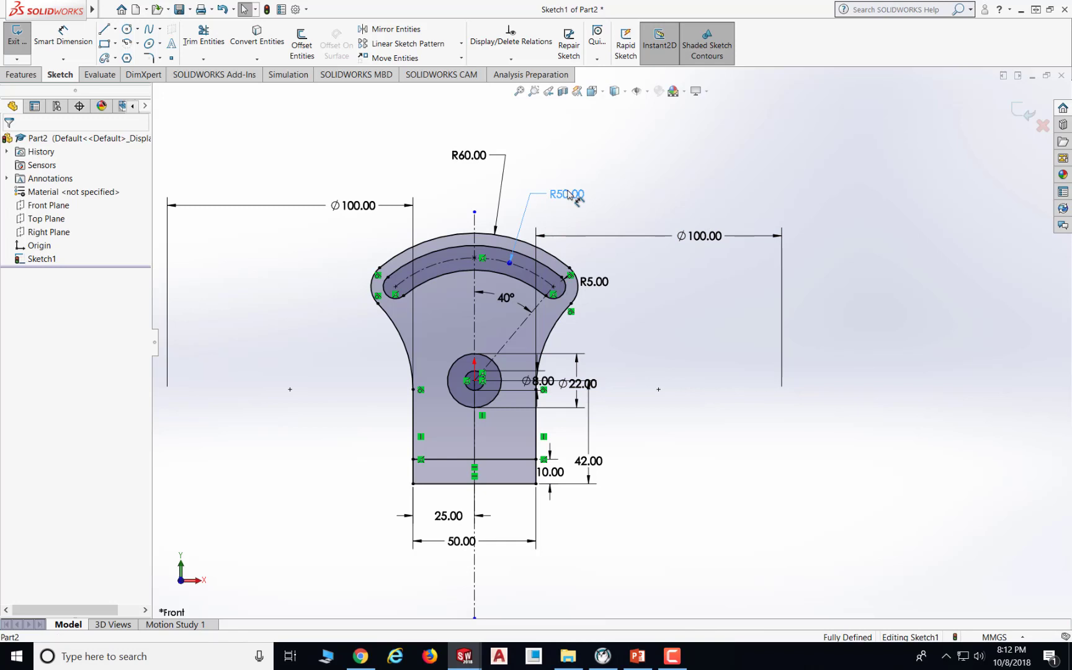
{"action": "left_click", "coordinate": [568, 195]}
{"action": "scroll", "coordinate": [526, 375], "scroll_direction": "down", "scroll_amount": 2}
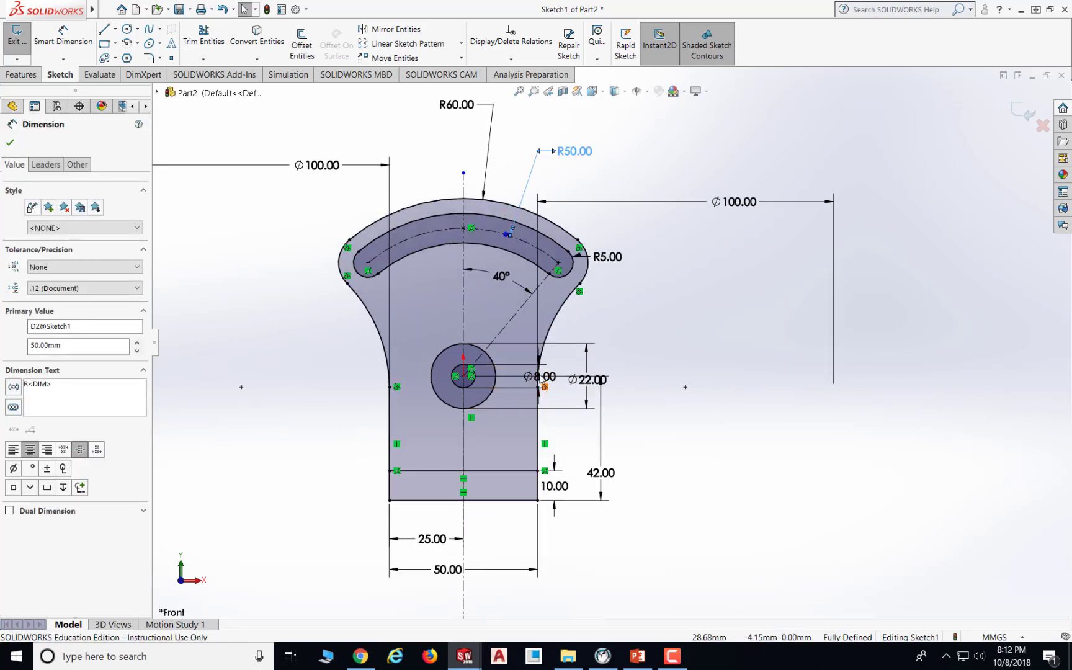
{"action": "left_click", "coordinate": [609, 347]}
{"action": "scroll", "coordinate": [610, 348], "scroll_direction": "up", "scroll_amount": 2}
{"action": "scroll", "coordinate": [600, 374], "scroll_direction": "down", "scroll_amount": 2}
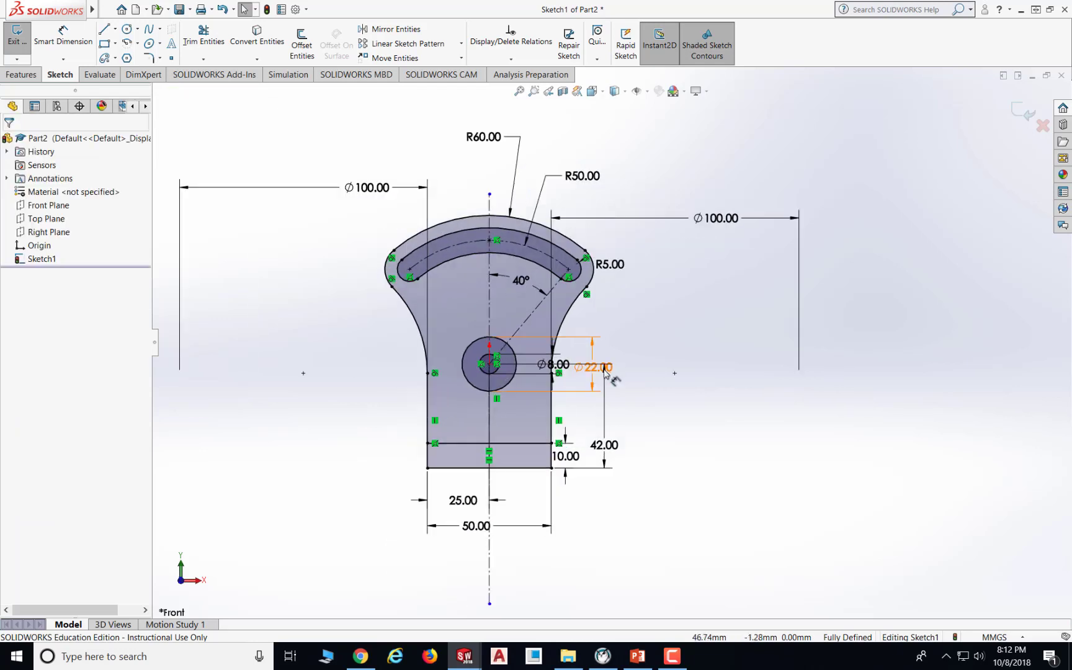
{"action": "left_click_drag", "start_coordinate": [596, 369], "coordinate": [641, 368]}
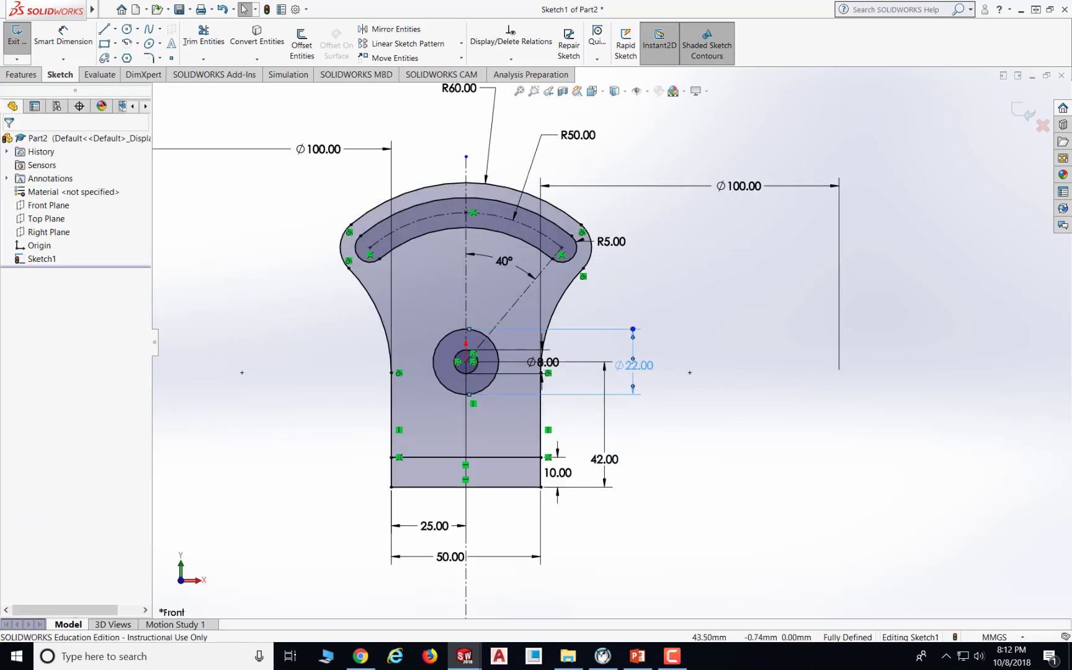
{"action": "left_click_drag", "start_coordinate": [545, 363], "coordinate": [581, 362]}
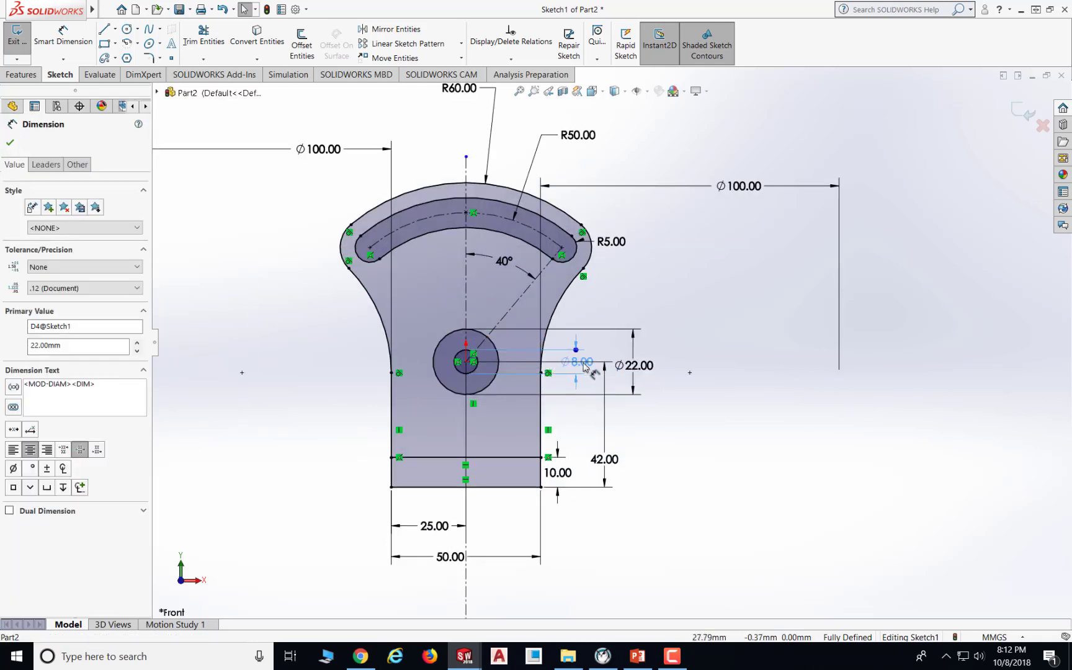
{"action": "left_click", "coordinate": [718, 458]}
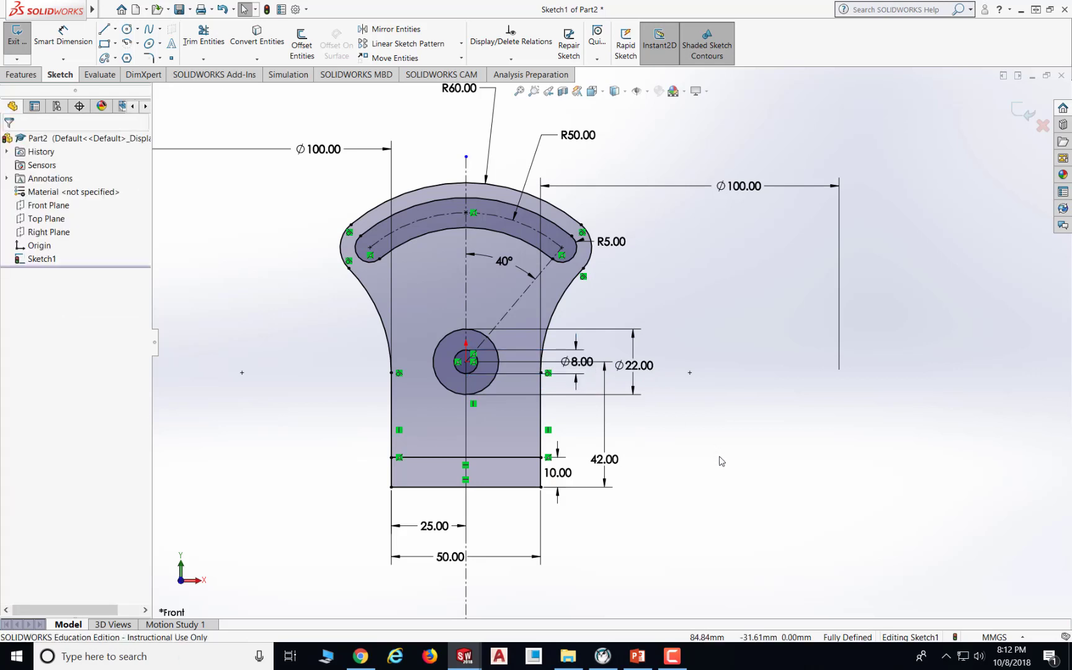
{"action": "scroll", "coordinate": [719, 461], "scroll_direction": "down", "scroll_amount": 1}
{"action": "scroll", "coordinate": [718, 459], "scroll_direction": "up", "scroll_amount": 2}
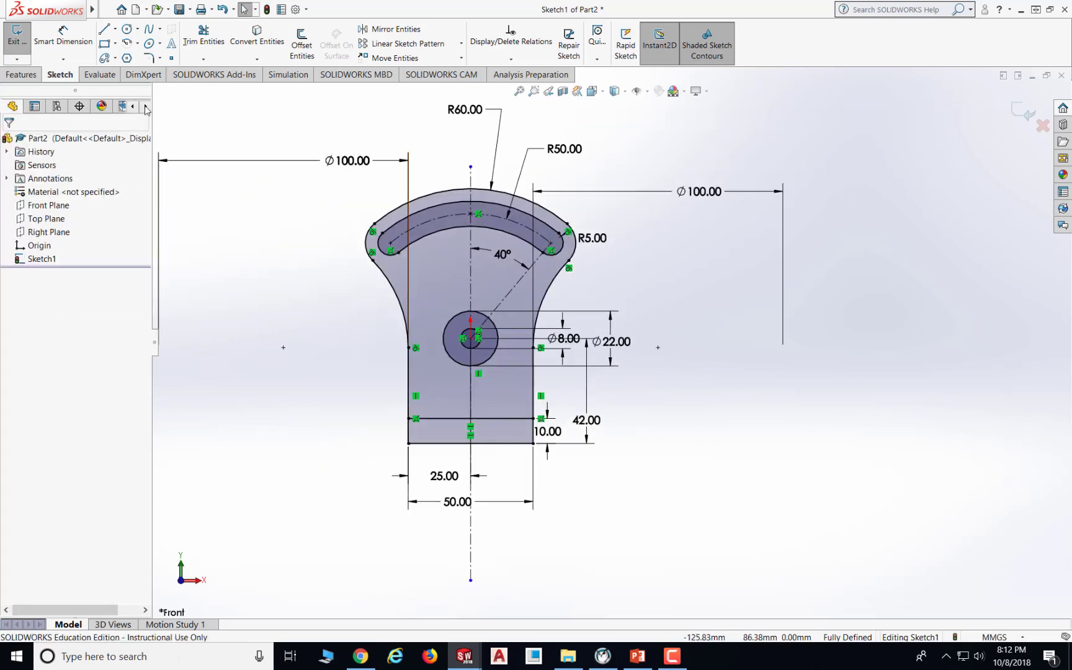
- Save the part as C6E2 in the Document > 18Fall > 128 folder
{"action": "left_click", "coordinate": [179, 10]}
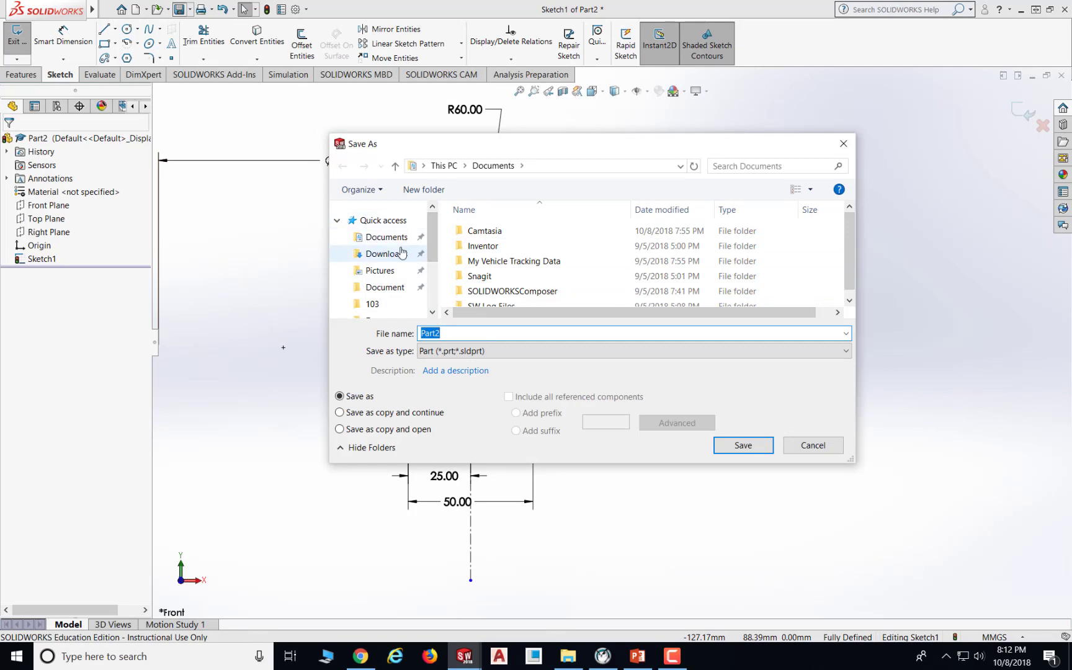
{"action": "scroll", "coordinate": [402, 252], "scroll_direction": "down", "scroll_amount": 1}
{"action": "scroll", "coordinate": [382, 280], "scroll_direction": "up", "scroll_amount": 1}
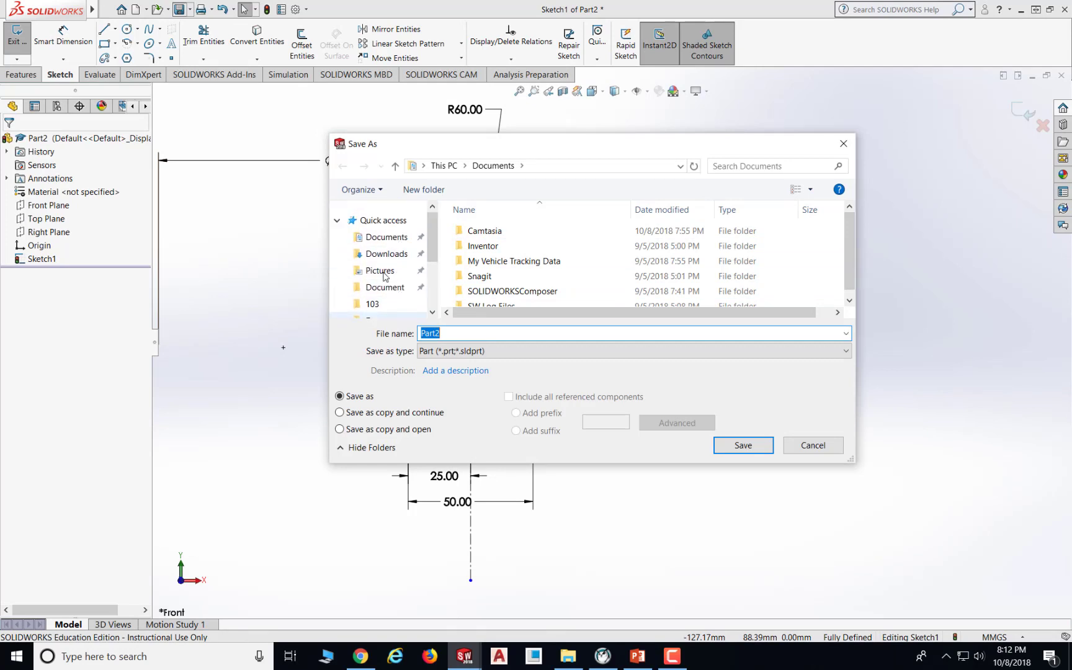
{"action": "scroll", "coordinate": [388, 283], "scroll_direction": "down", "scroll_amount": 1}
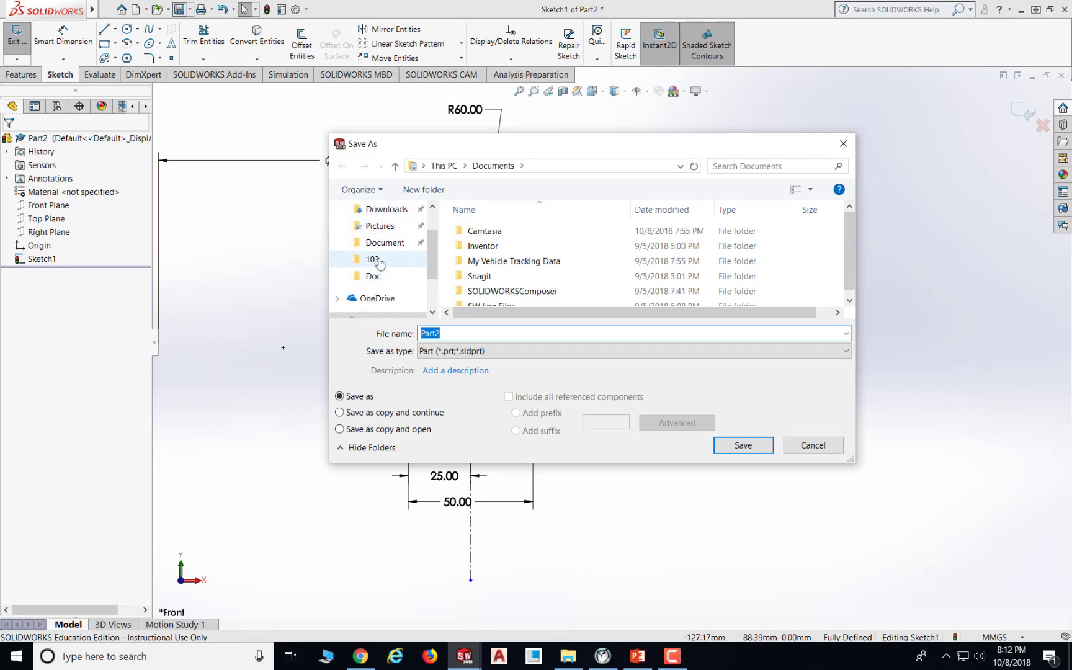
{"action": "left_click", "coordinate": [384, 244]}
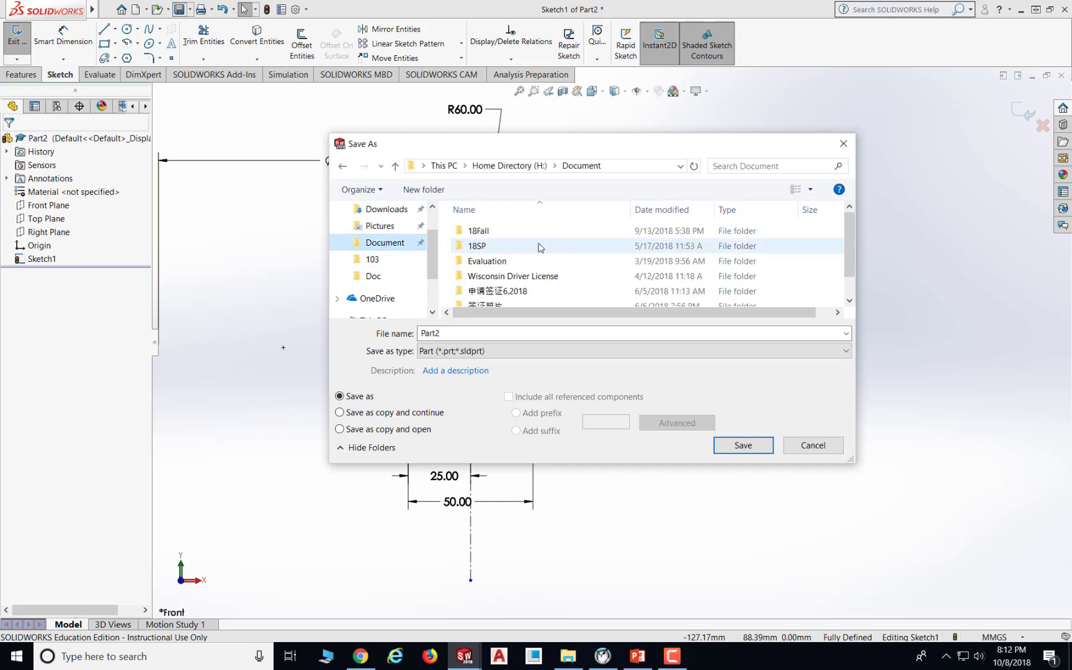
{"action": "double_click", "coordinate": [501, 231]}
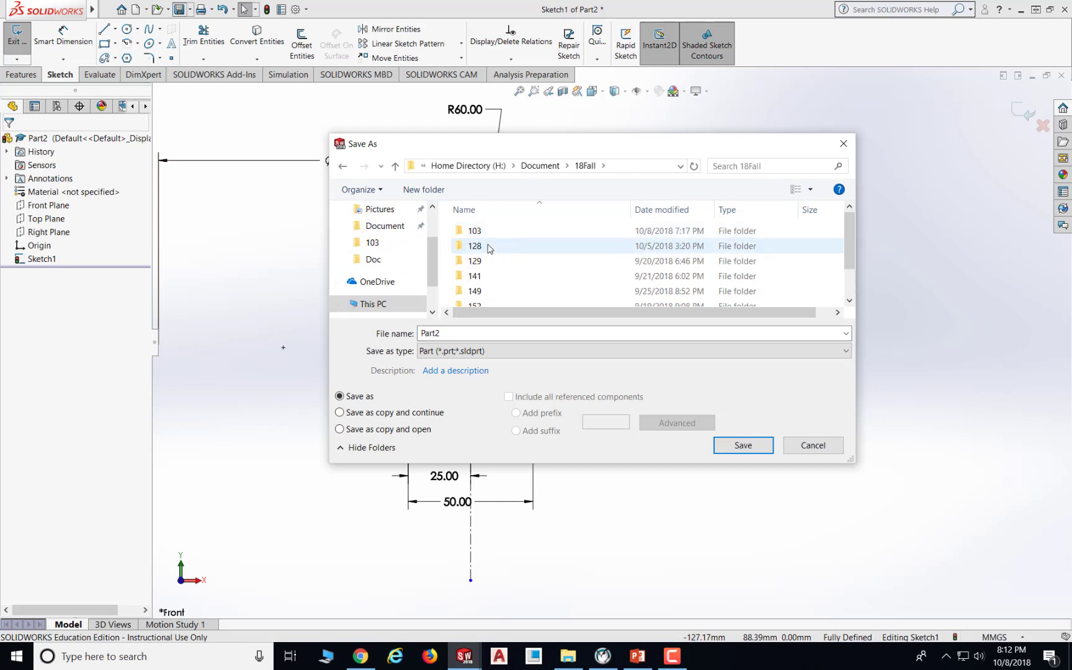
{"action": "double_click", "coordinate": [487, 247]}
{"action": "scroll", "coordinate": [503, 252], "scroll_direction": "down", "scroll_amount": 1}
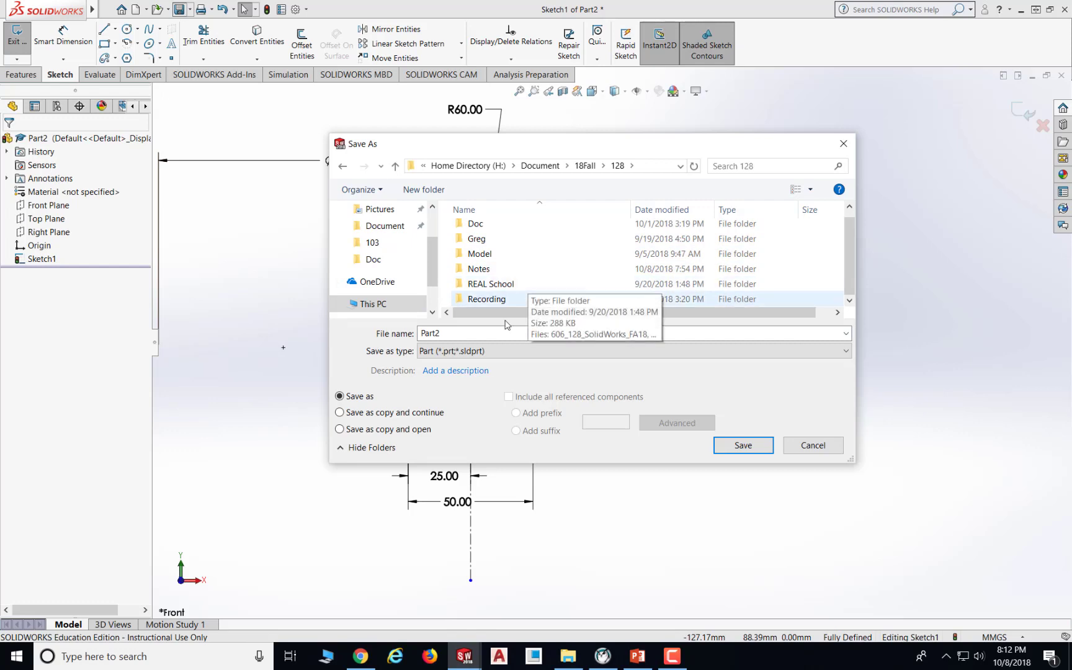
{"action": "left_click_drag", "start_coordinate": [458, 334], "coordinate": [418, 328]}
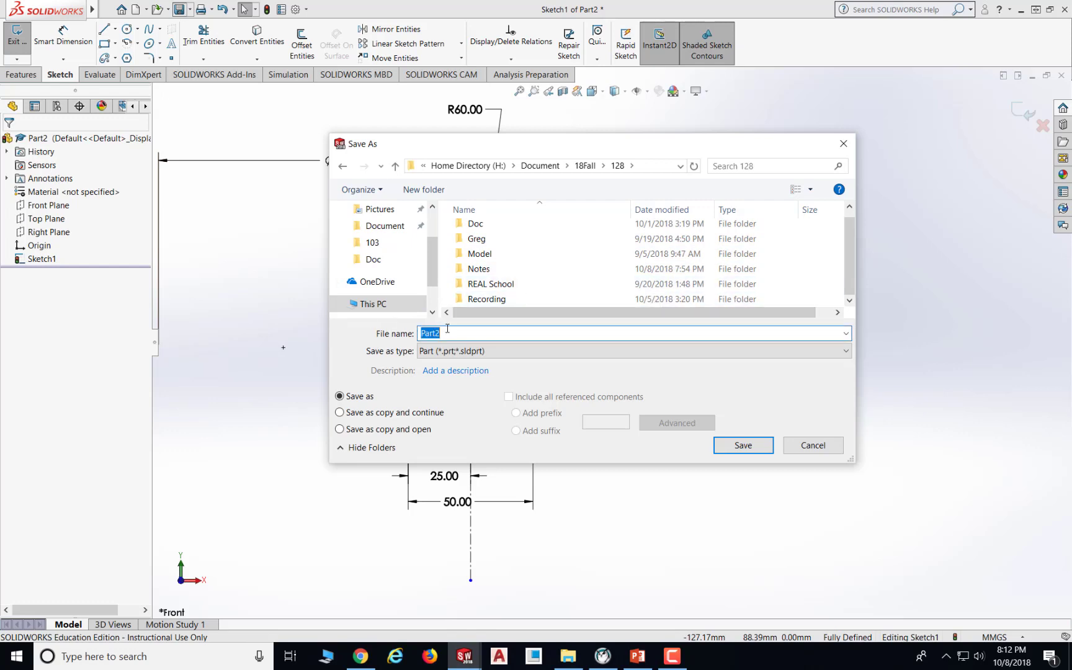
{"action": "type", "text": "C"}
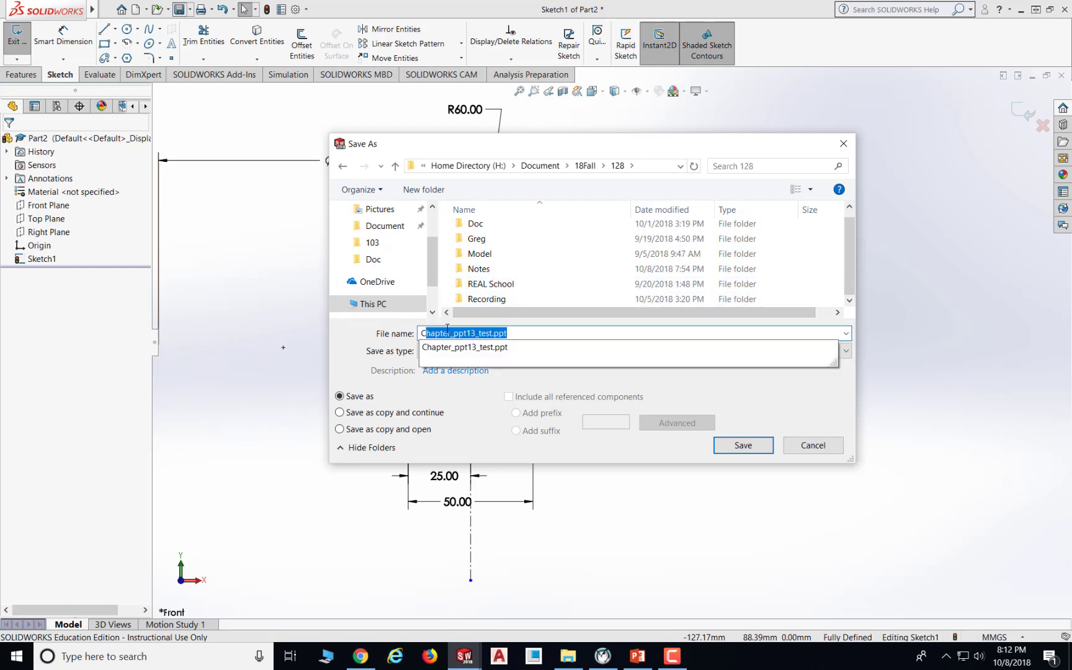
{"action": "type", "text": "6E2"}
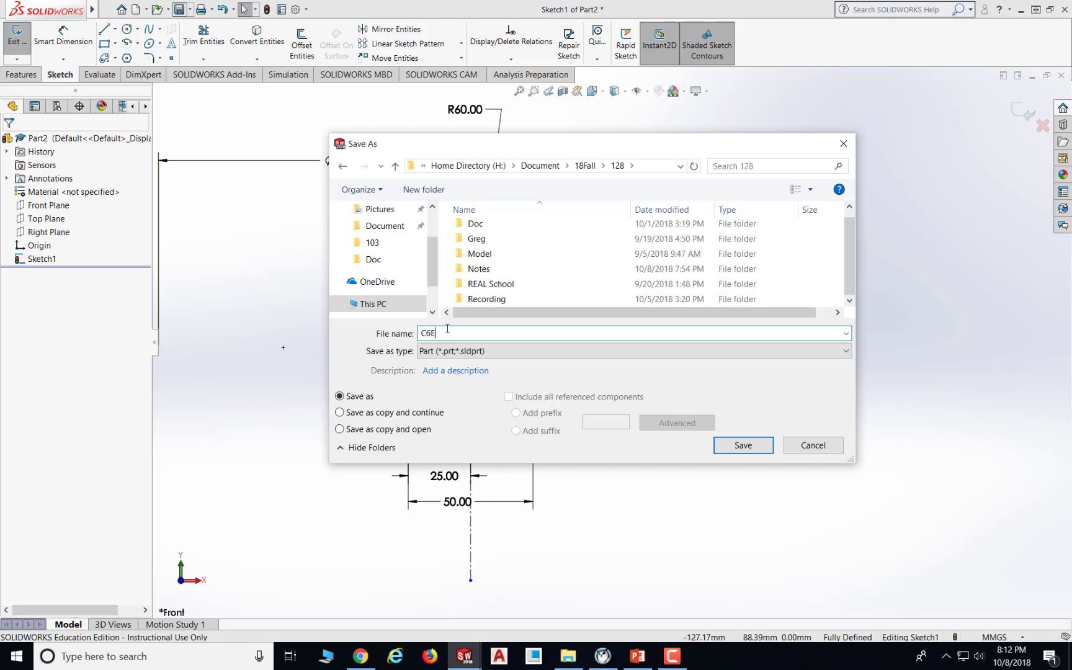
{"action": "left_click", "coordinate": [758, 446]}
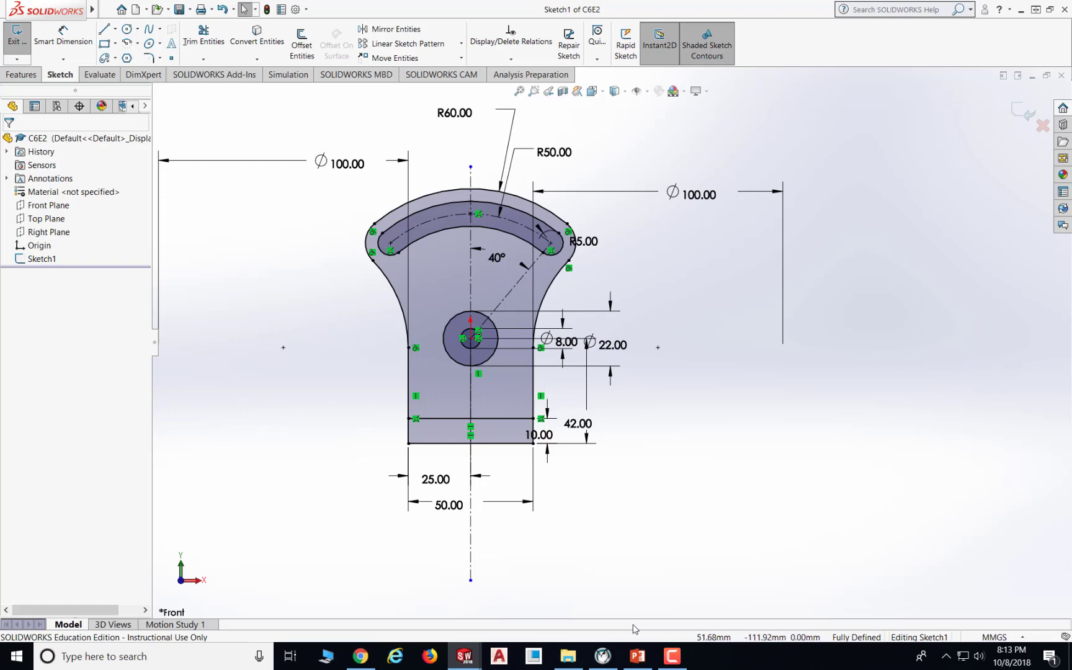
- Consult the exercise drawing slide, then extrude the main plate region of the sketch as a 10 mm boss
{"action": "left_click", "coordinate": [638, 656]}
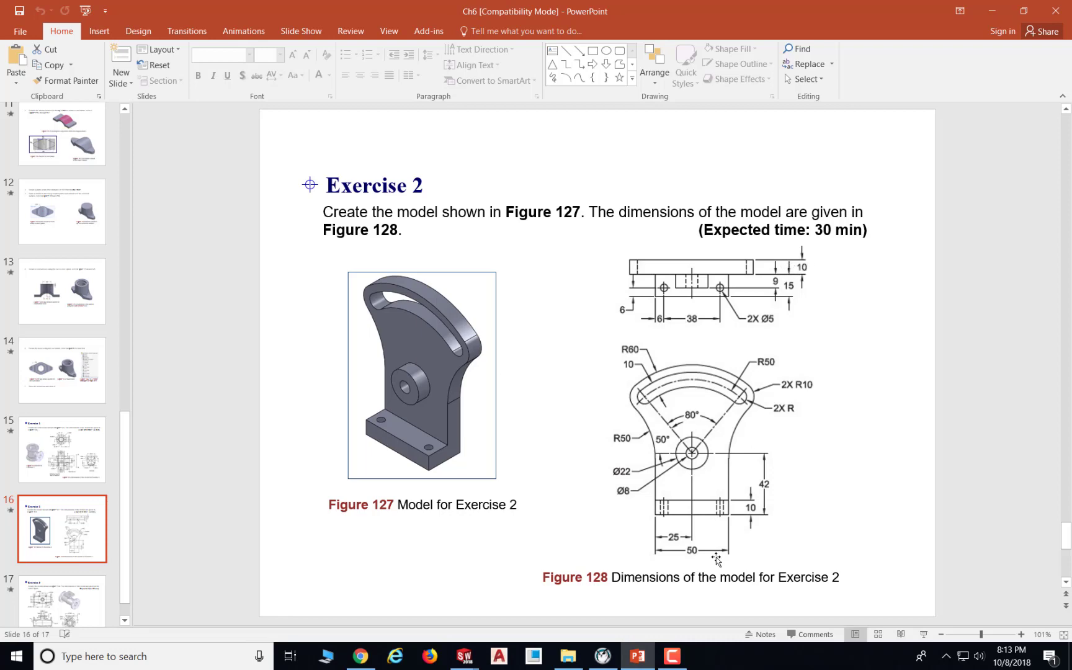
{"action": "left_click", "coordinate": [645, 659]}
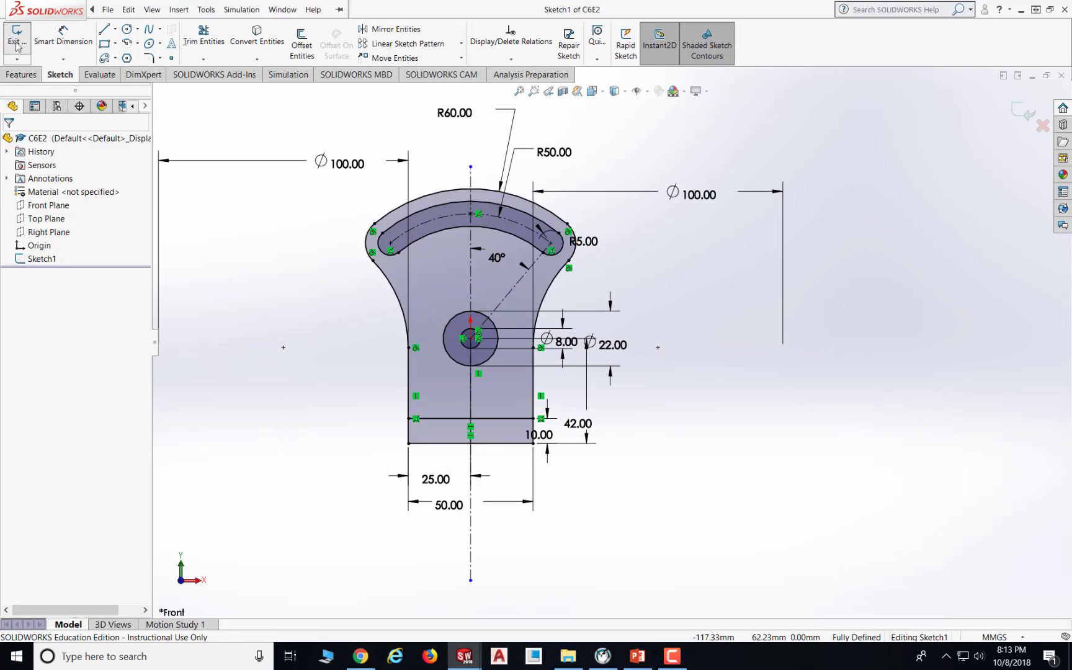
{"action": "left_click", "coordinate": [22, 75]}
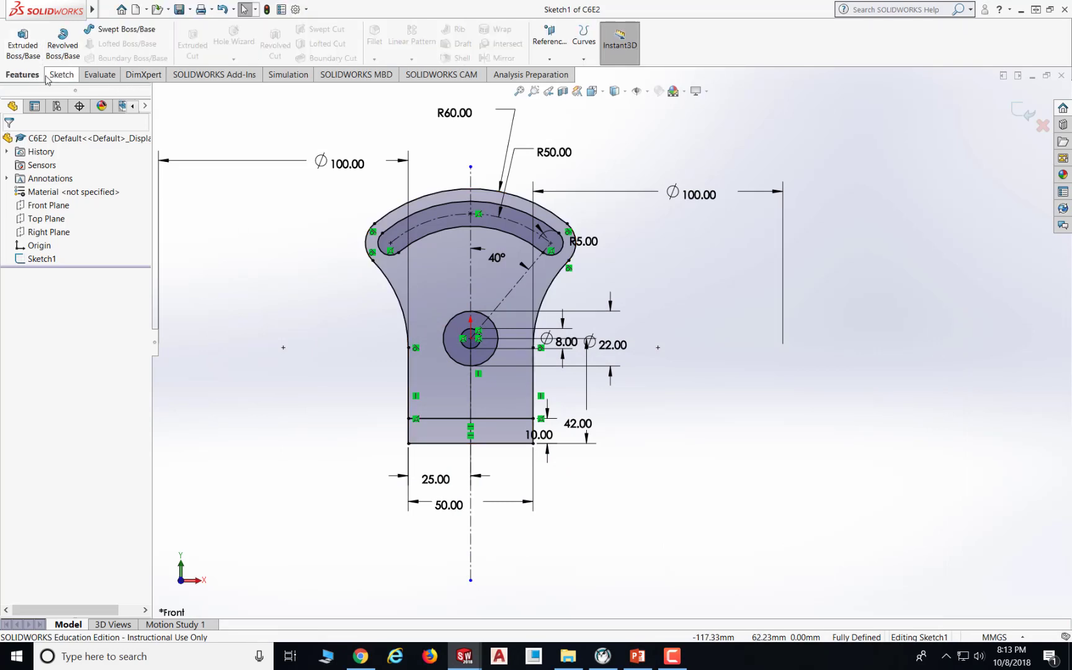
{"action": "left_click", "coordinate": [17, 52]}
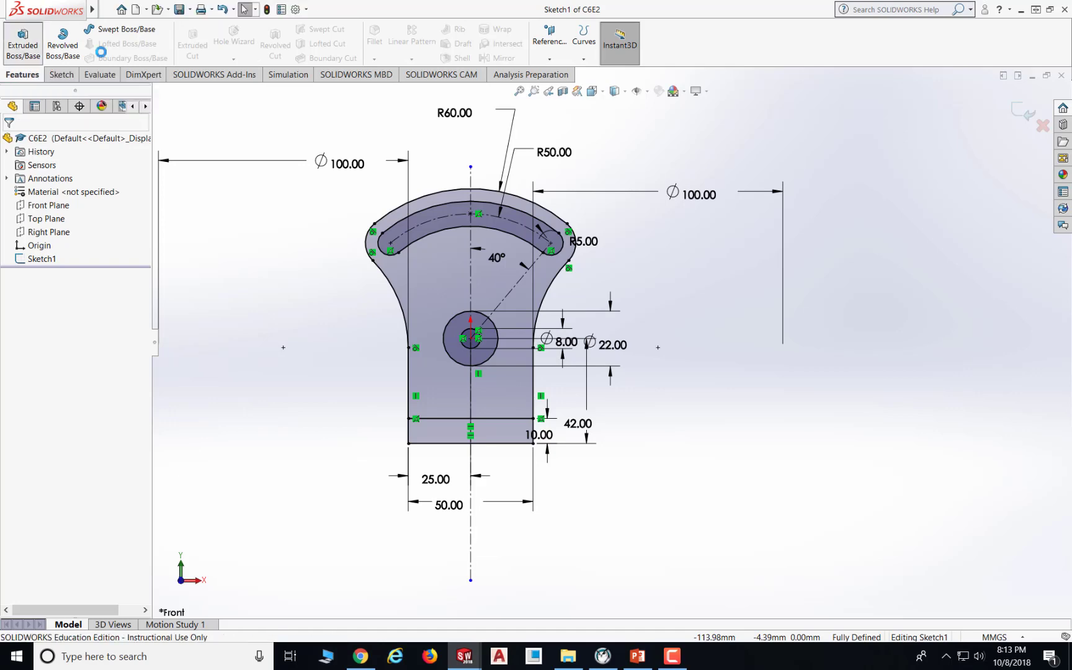
{"action": "left_click", "coordinate": [537, 282]}
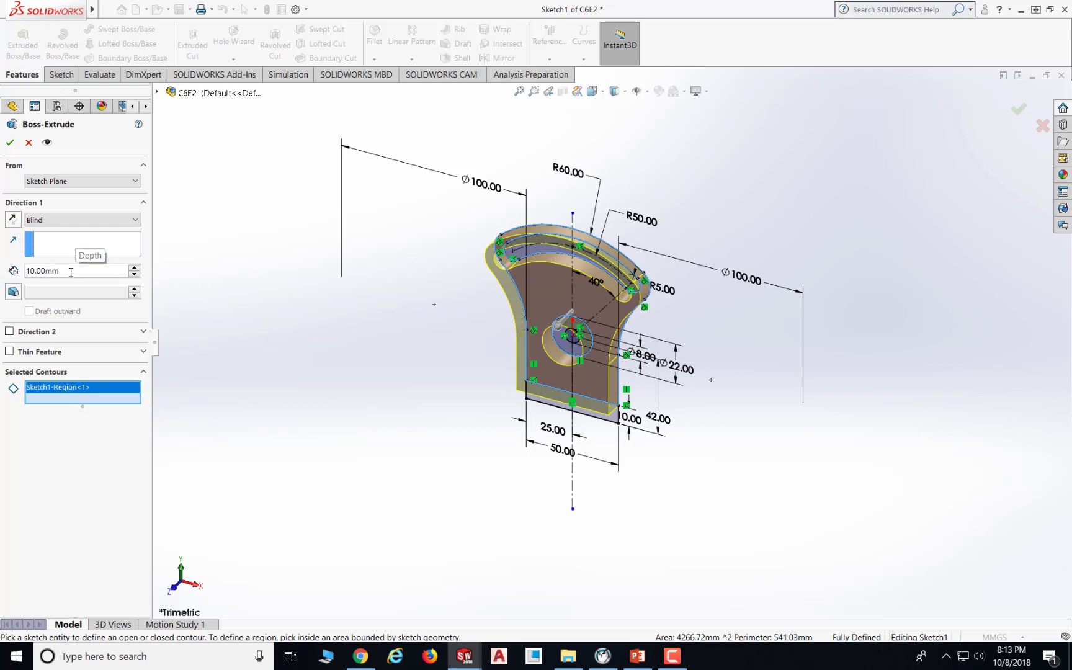
{"action": "left_click", "coordinate": [8, 143]}
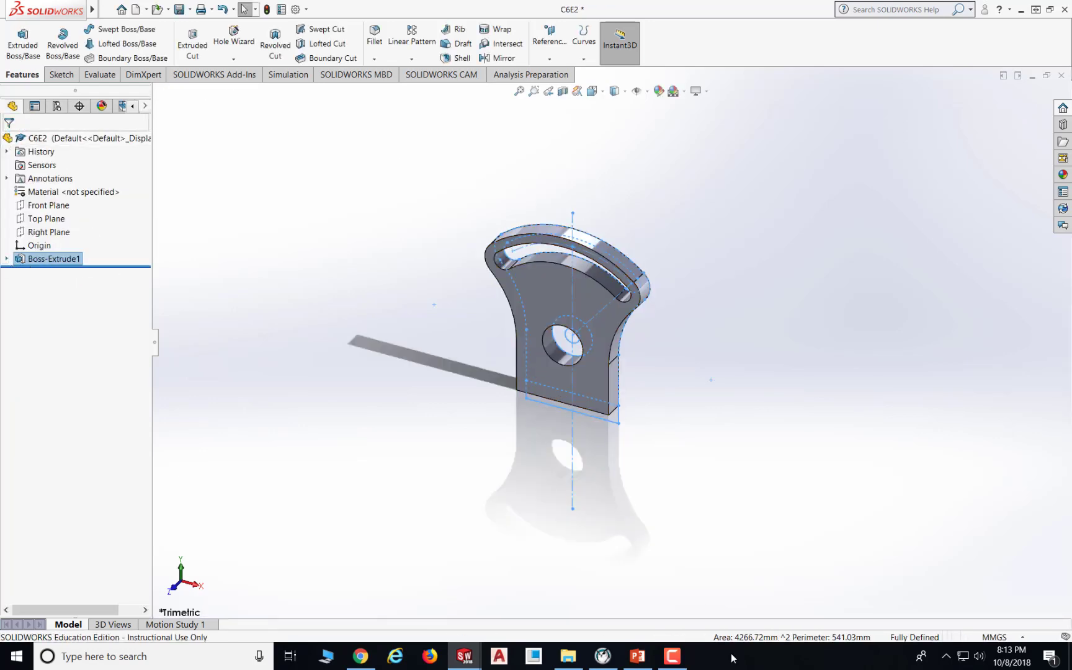
- Check the drawing again, then reuse Sketch1 to extrude the bottom base rectangle region 25 mm as a boss
{"action": "left_click", "coordinate": [637, 656]}
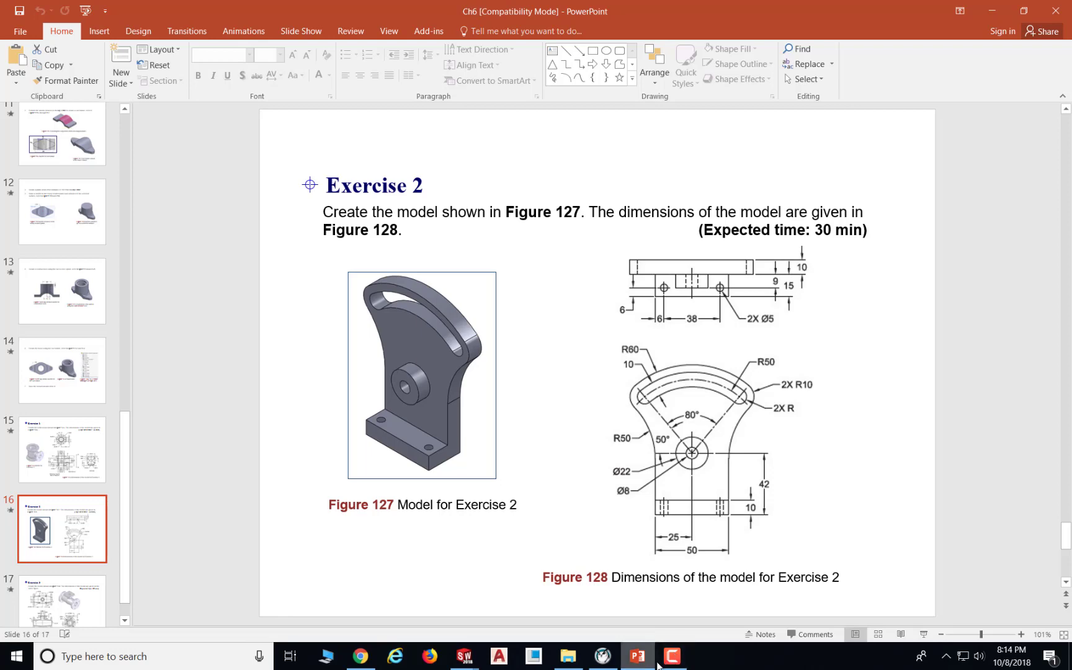
{"action": "left_click", "coordinate": [637, 661]}
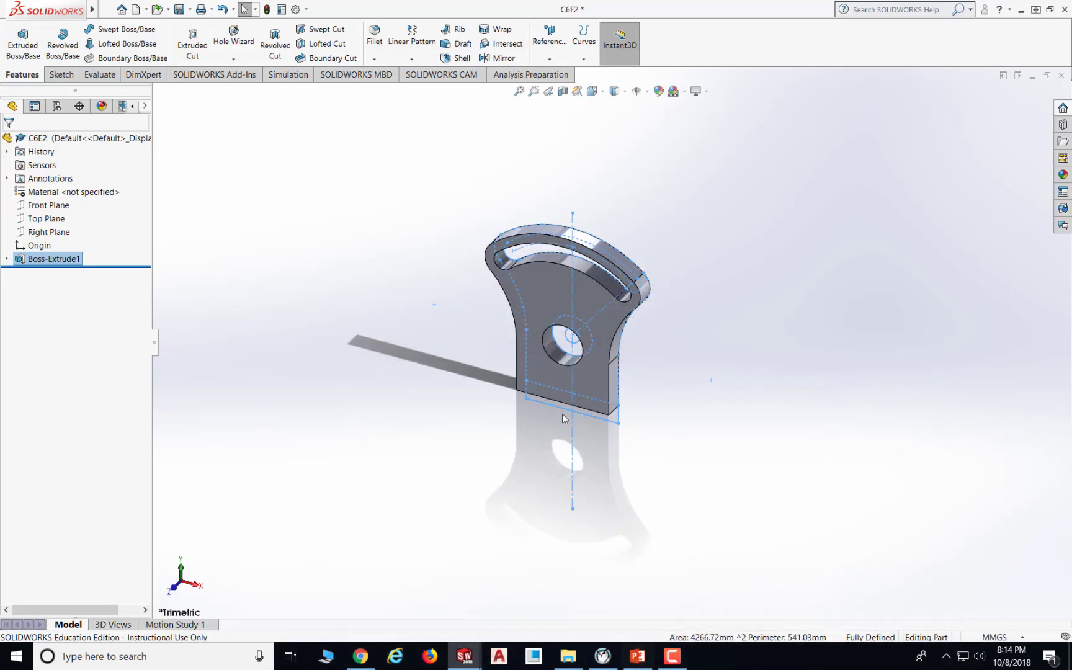
{"action": "left_click", "coordinate": [6, 259]}
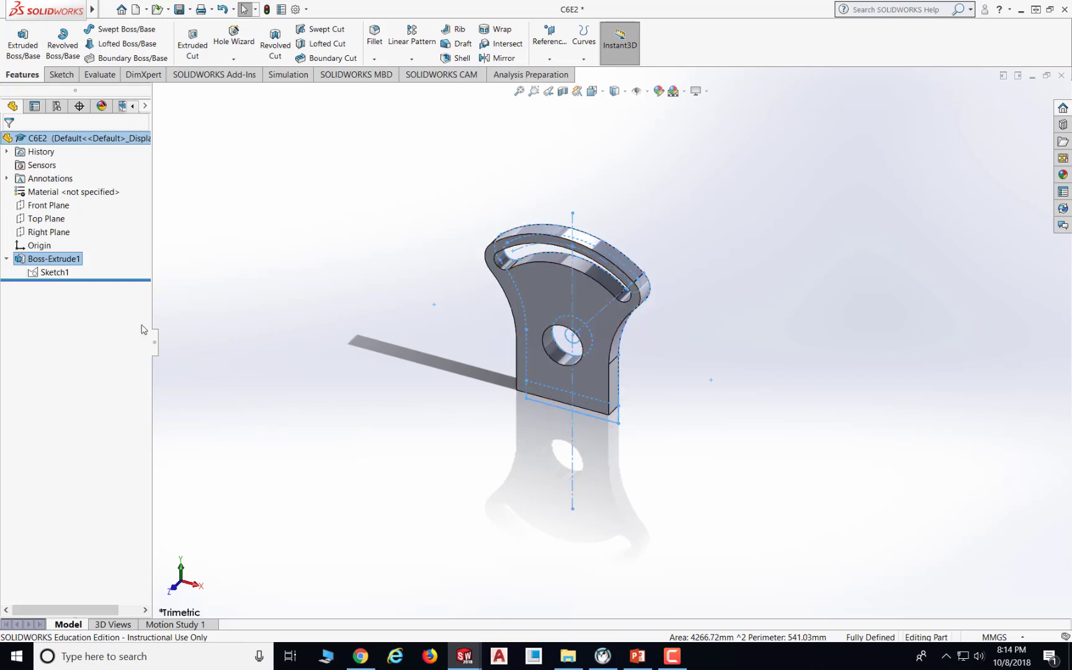
{"action": "left_click", "coordinate": [56, 273]}
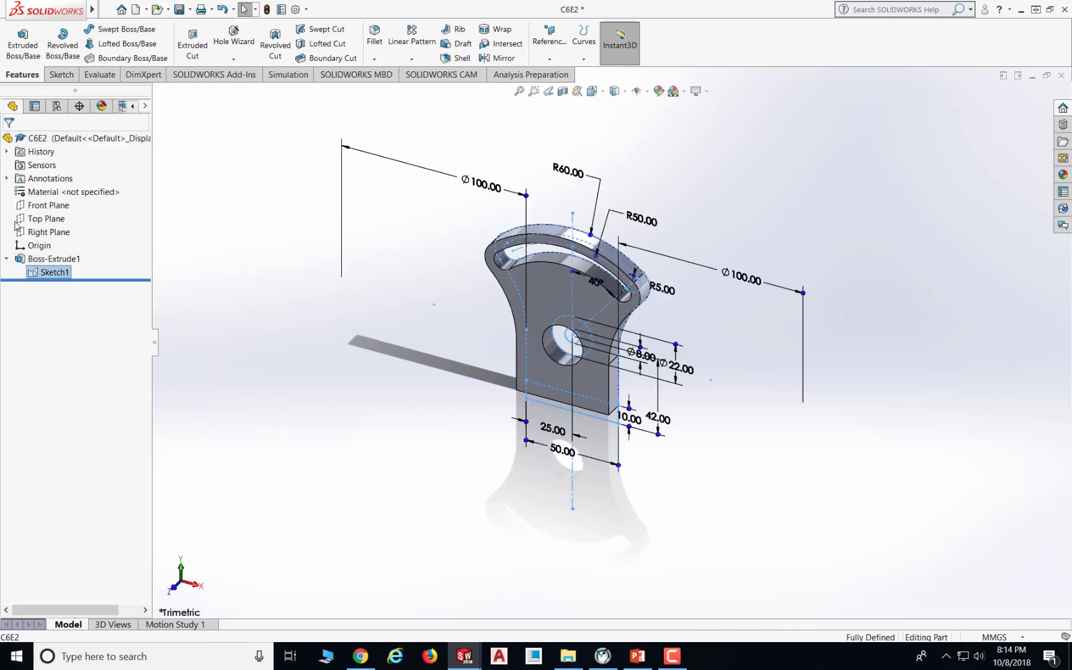
{"action": "left_click", "coordinate": [26, 50]}
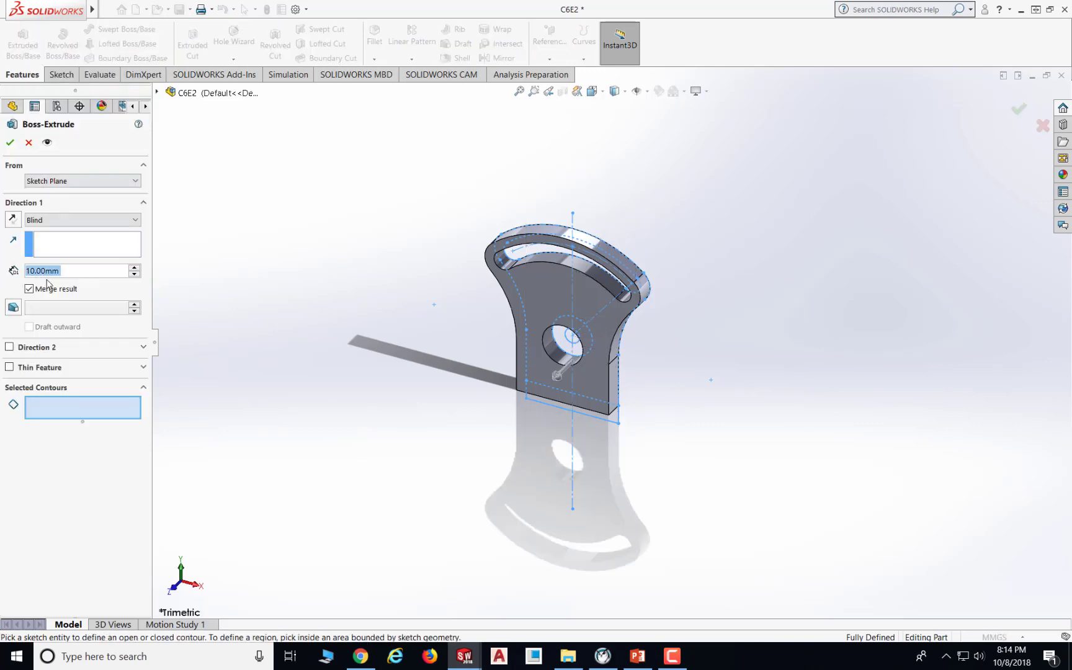
{"action": "type", "text": "25"}
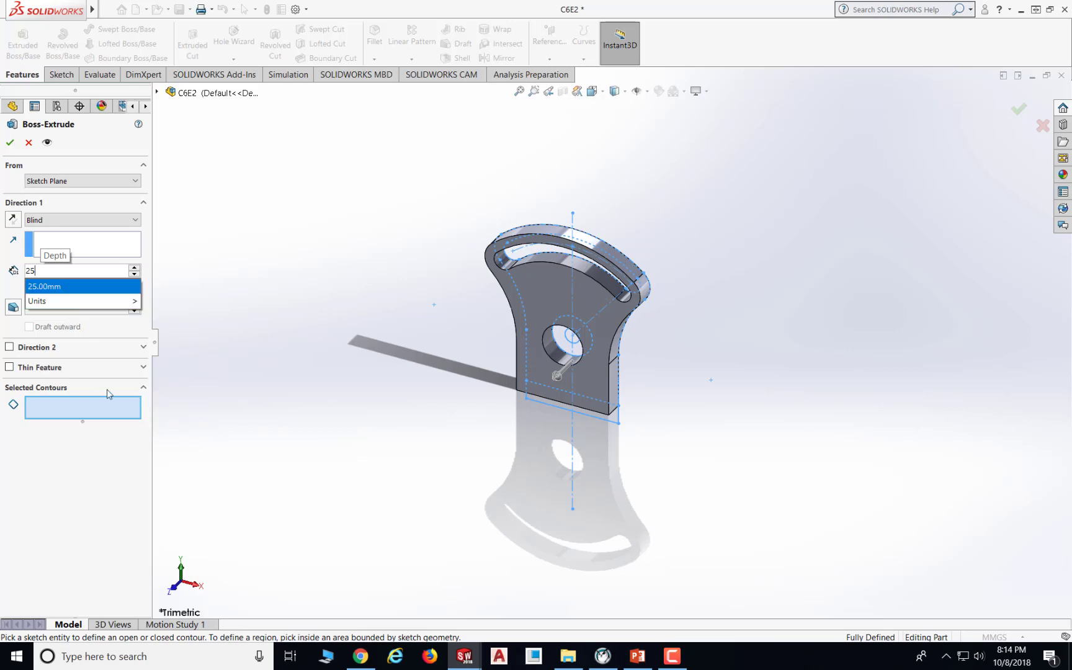
{"action": "left_click", "coordinate": [61, 475]}
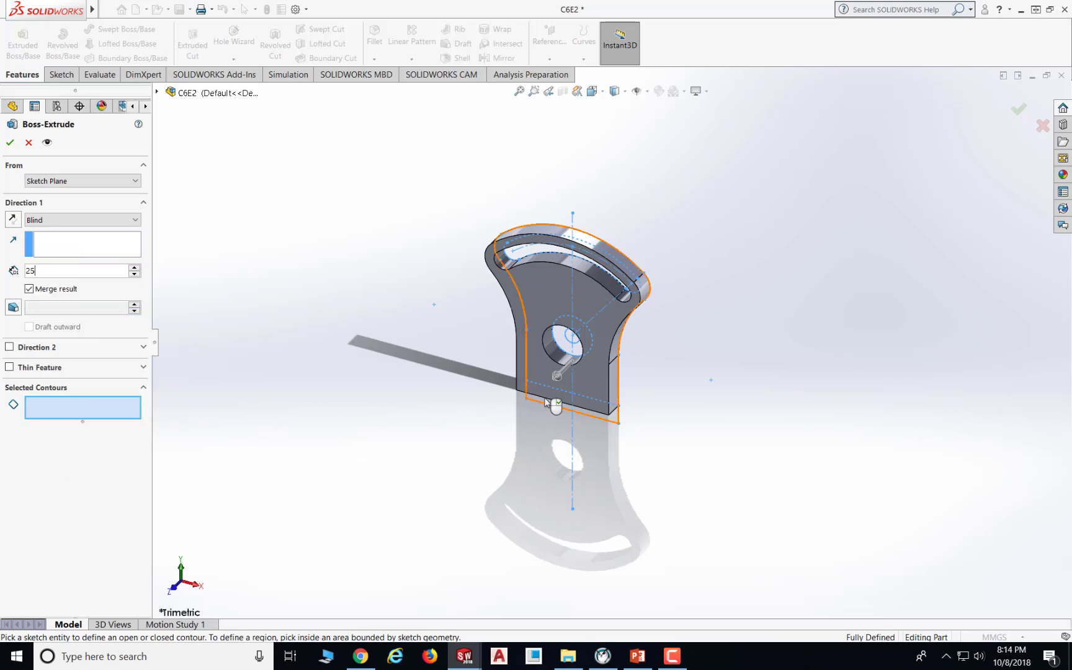
{"action": "left_click", "coordinate": [617, 419]}
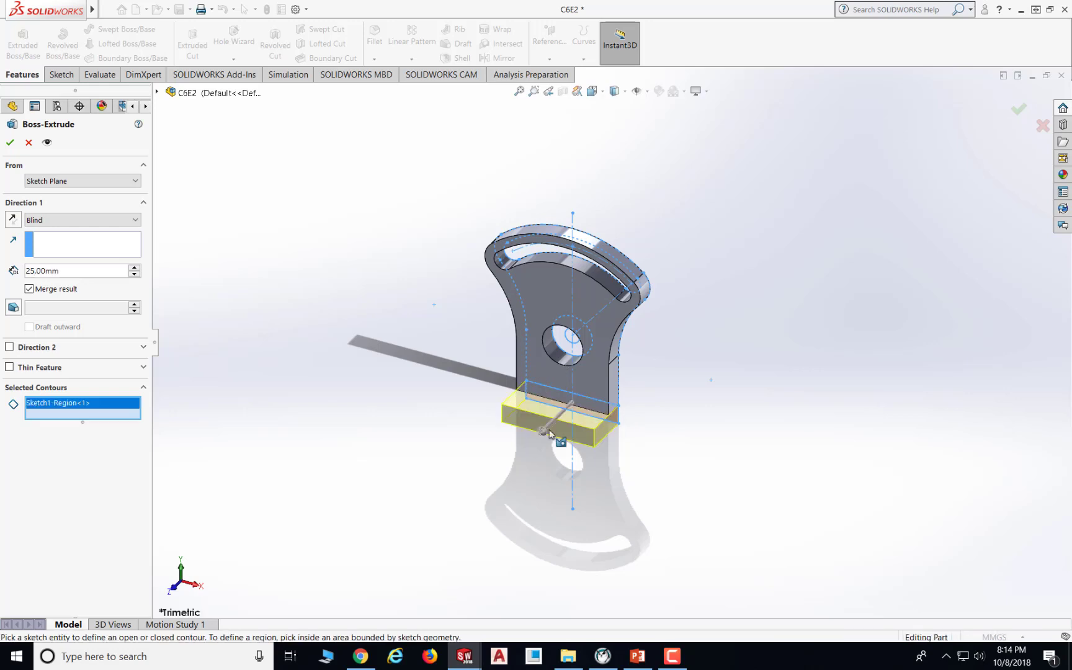
{"action": "left_click", "coordinate": [10, 144]}
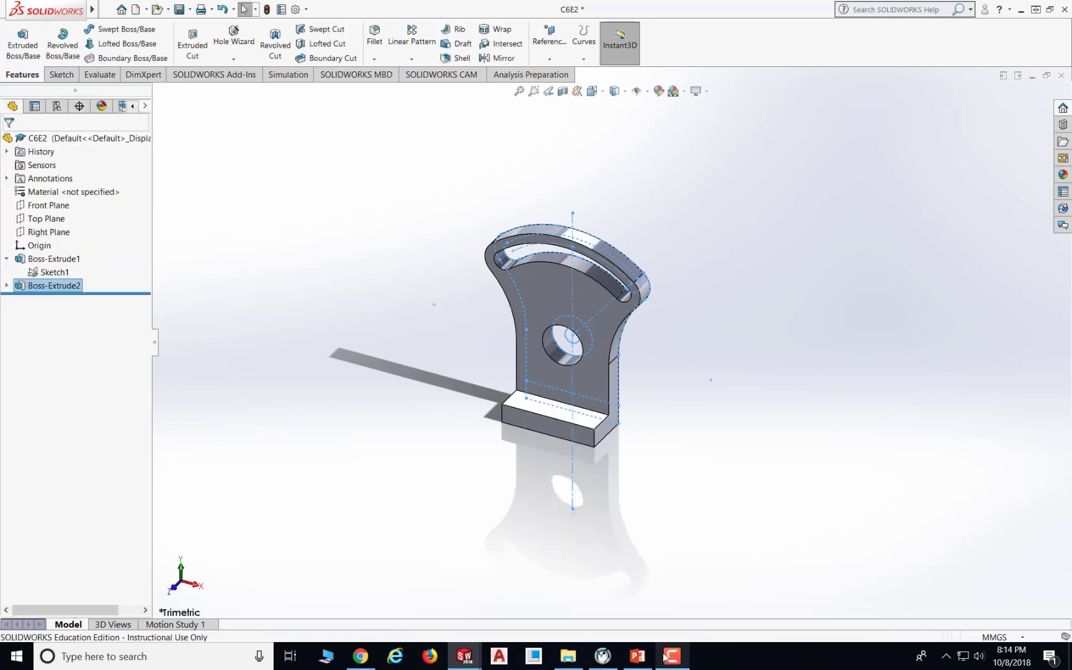
- Check the drawing, then reuse Sketch1 to extrude the hub ring region around the Ø8 hole 19 mm
{"action": "mouse_move", "coordinate": [677, 662]}
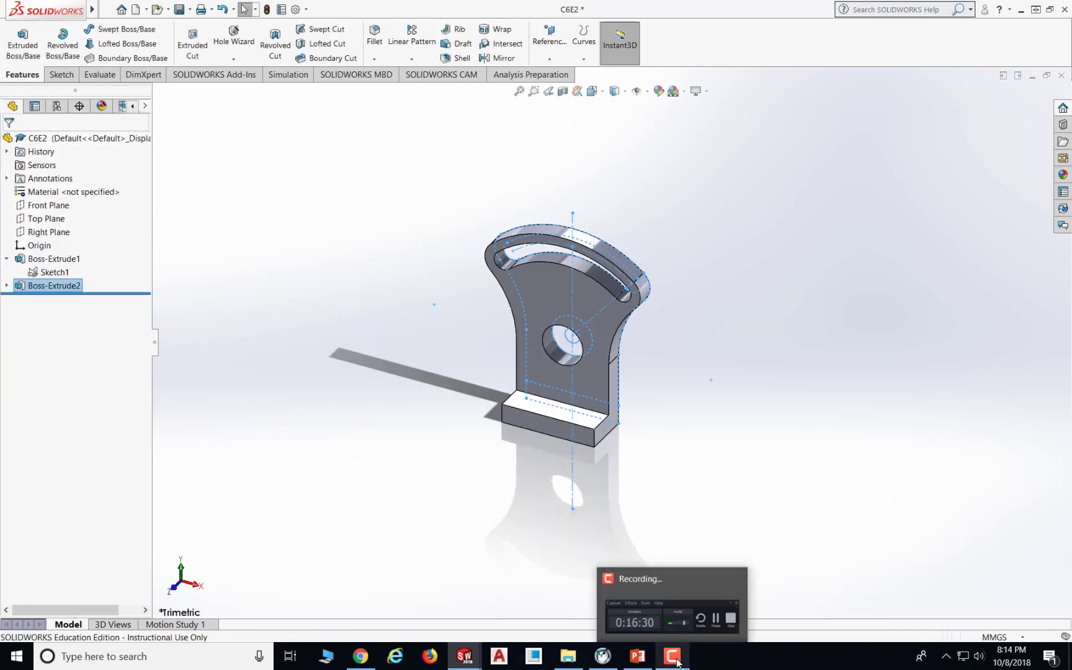
{"action": "left_click", "coordinate": [637, 656]}
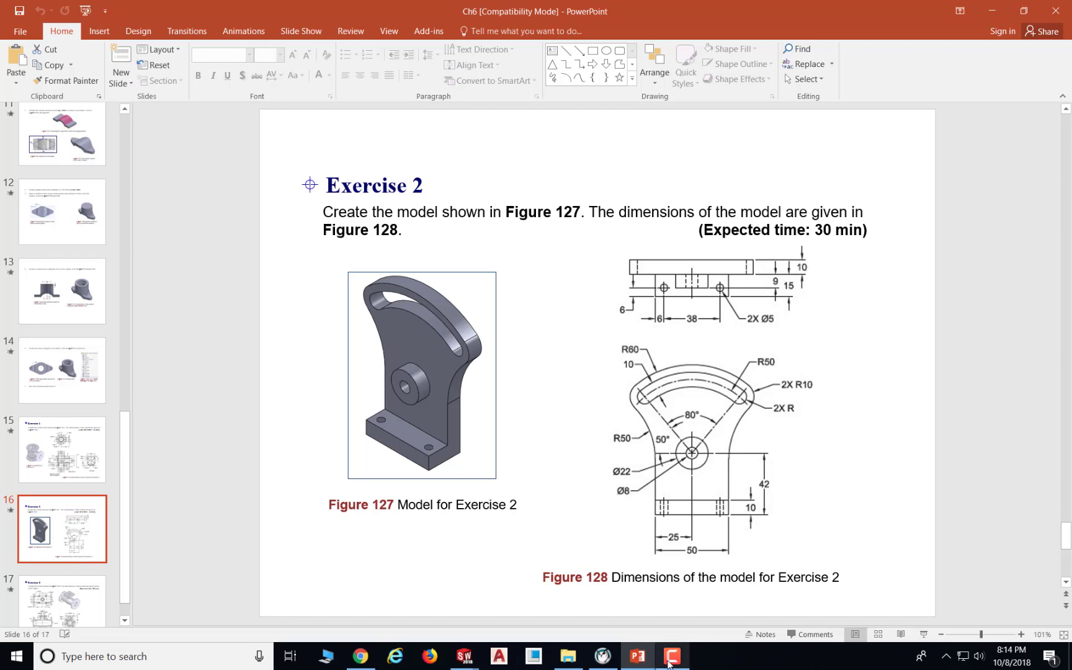
{"action": "left_click", "coordinate": [641, 665]}
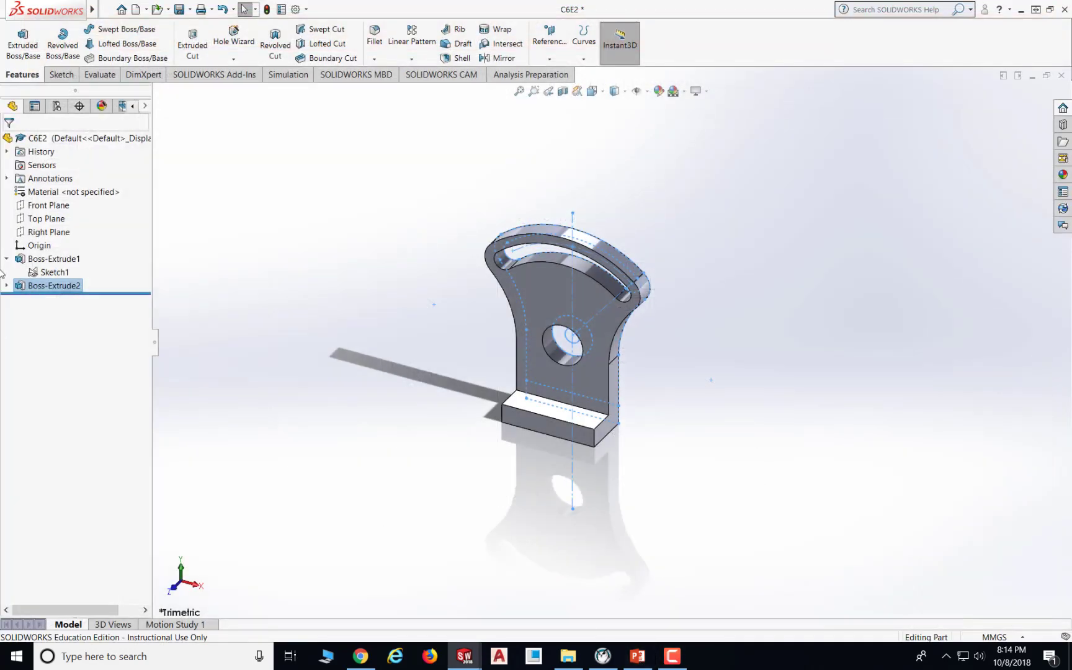
{"action": "left_click", "coordinate": [55, 272]}
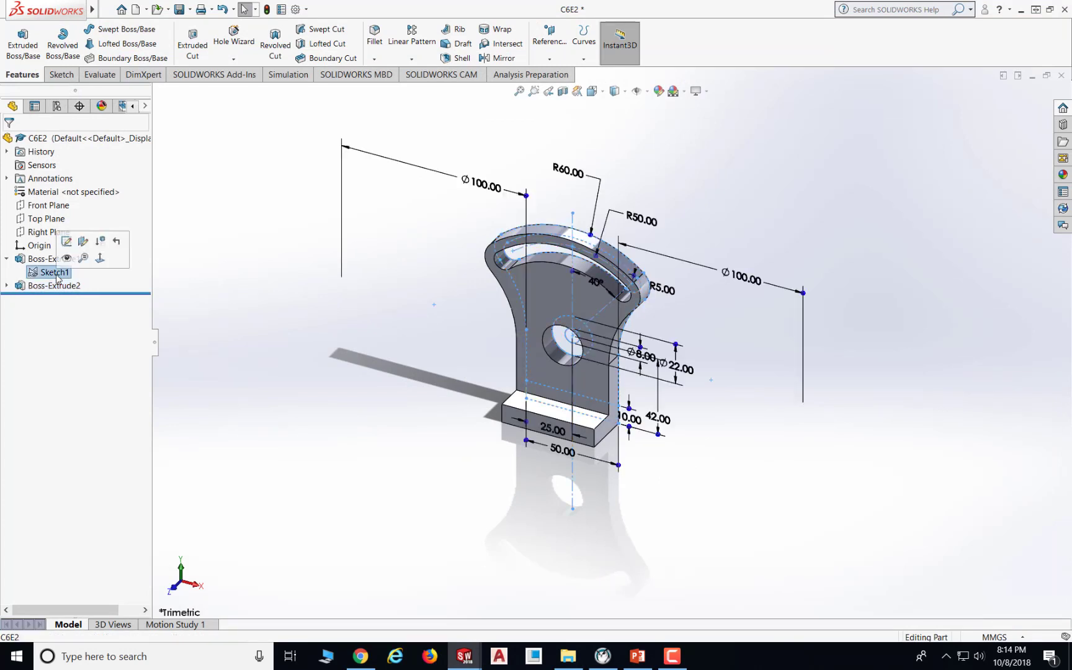
{"action": "left_click", "coordinate": [22, 44]}
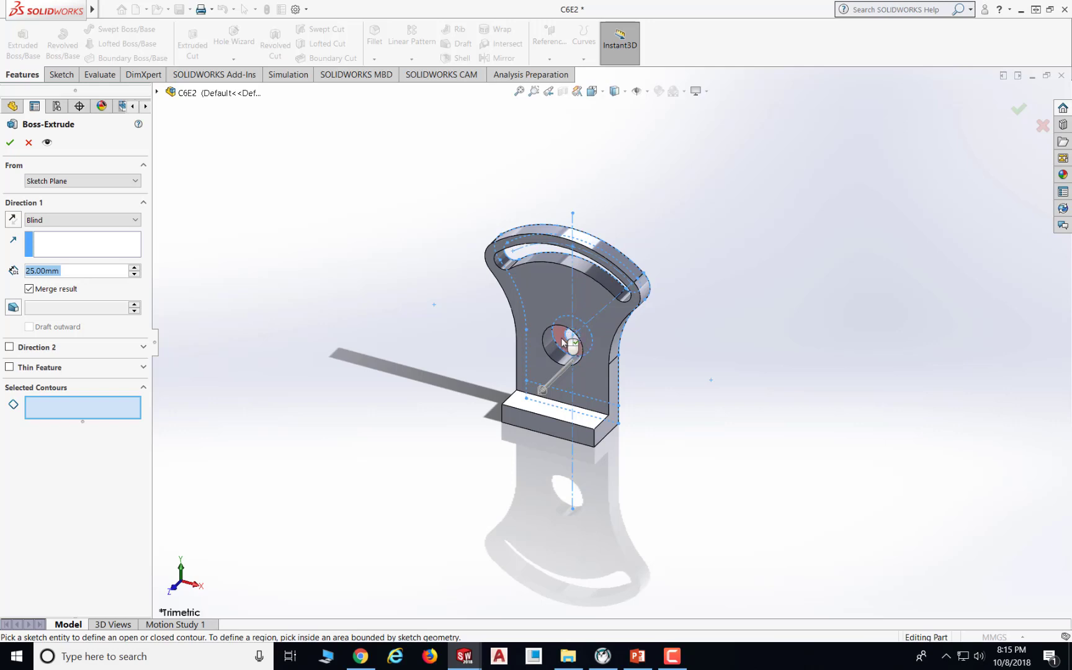
{"action": "left_click", "coordinate": [563, 342]}
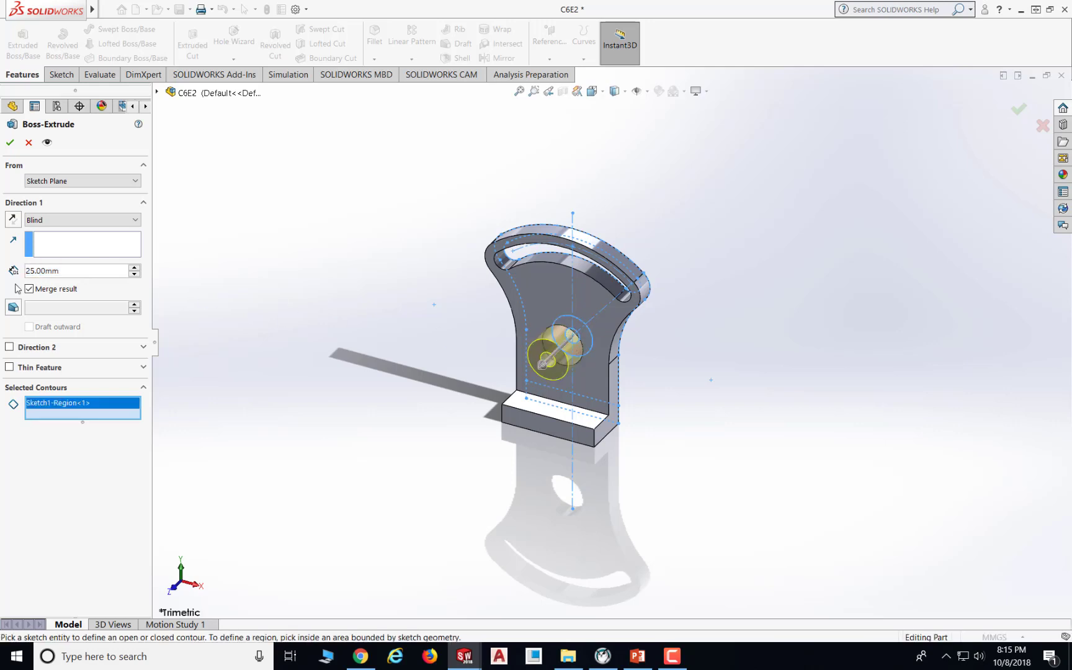
{"action": "left_click", "coordinate": [58, 272]}
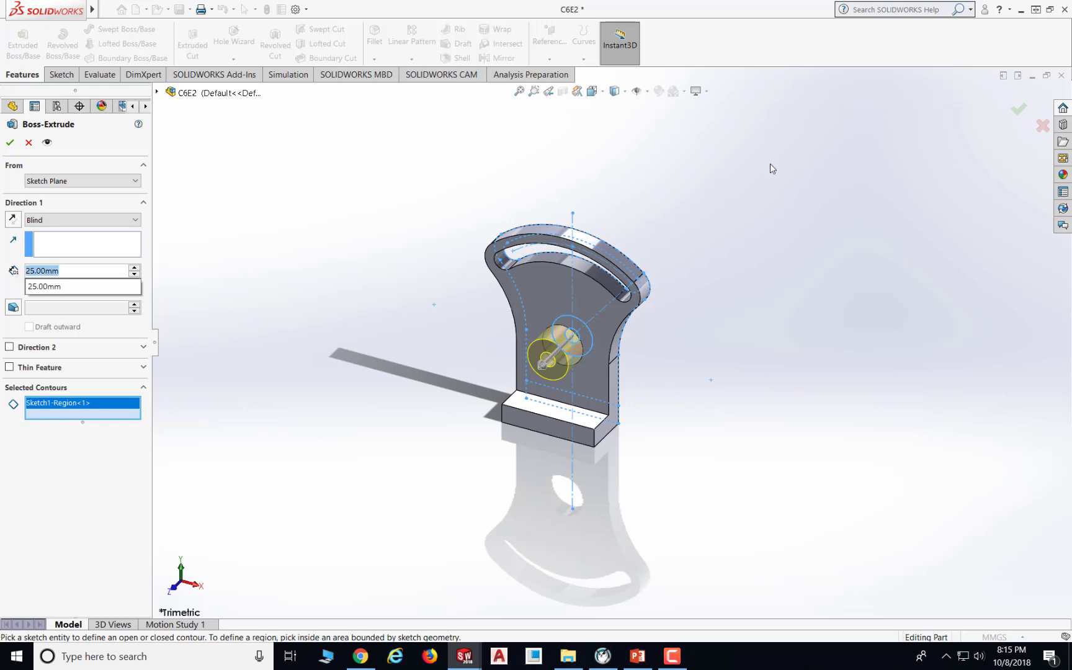
{"action": "type", "text": "19"}
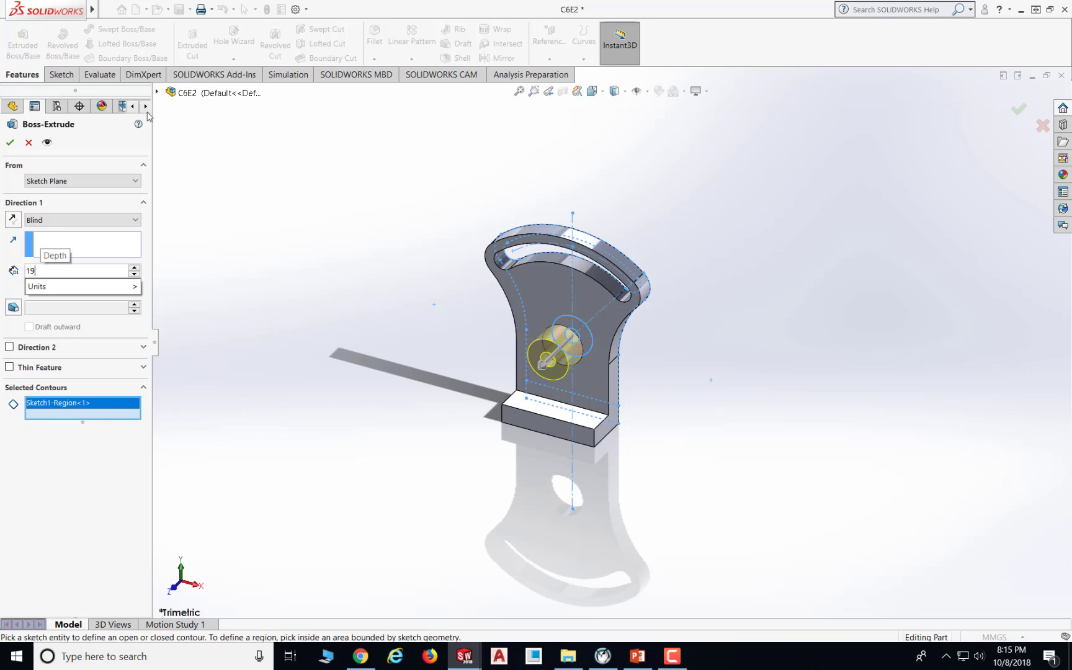
{"action": "left_click", "coordinate": [12, 147]}
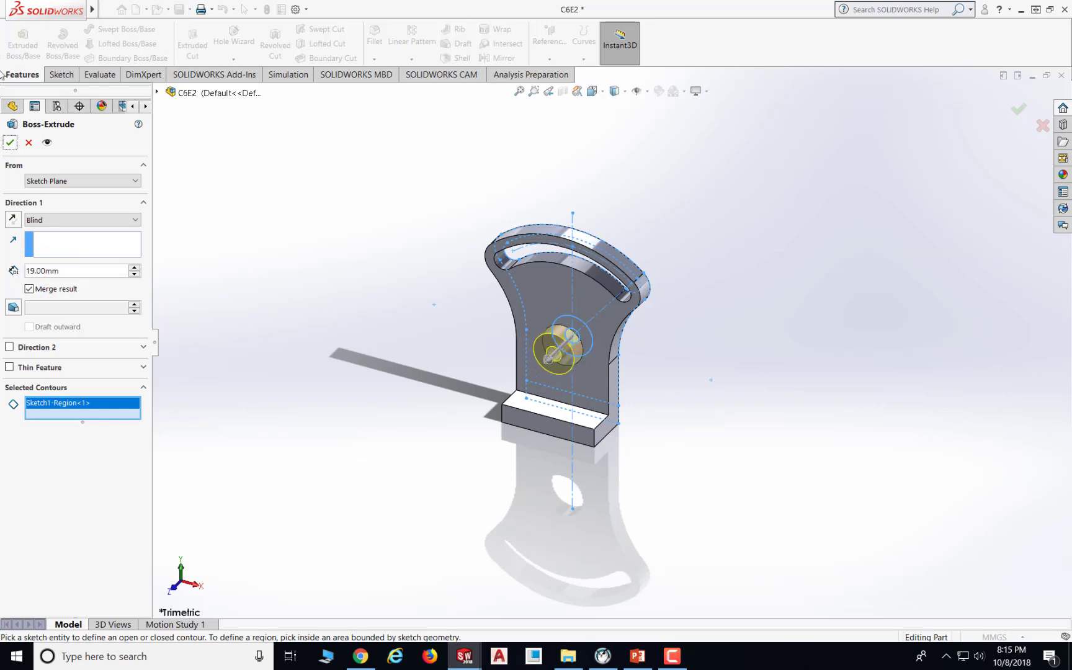
{"action": "left_click", "coordinate": [10, 142]}
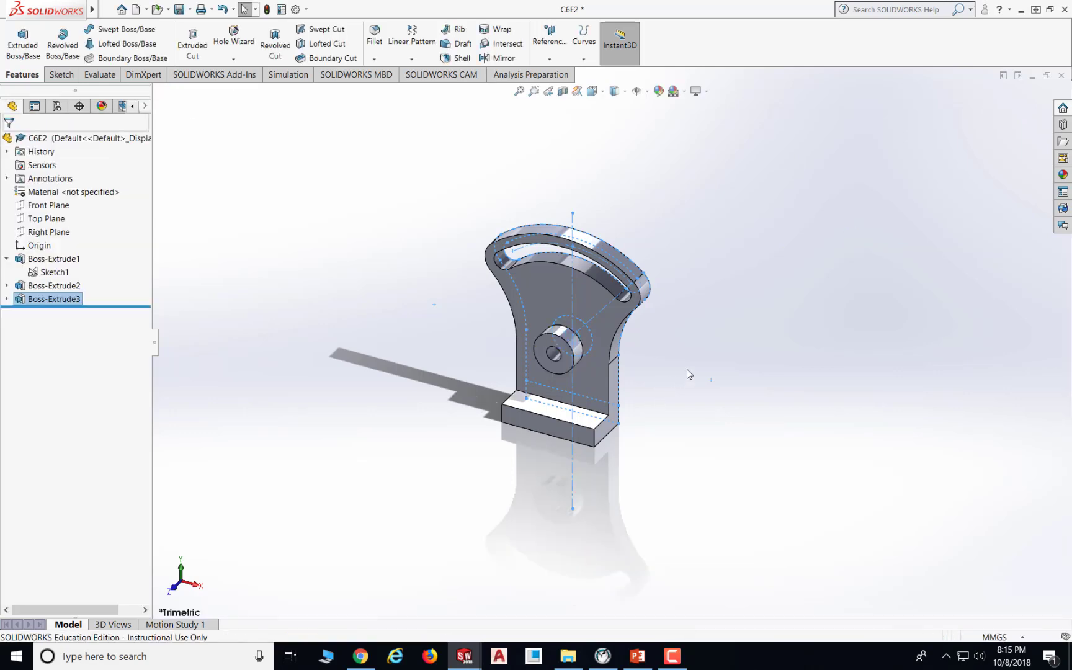
- Check the exercise drawing, then start Hole Wizard and set a plain ANSI Metric Dowel Hole of size Ø5.0, Through All
{"action": "scroll", "coordinate": [590, 338], "scroll_direction": "down", "scroll_amount": 4}
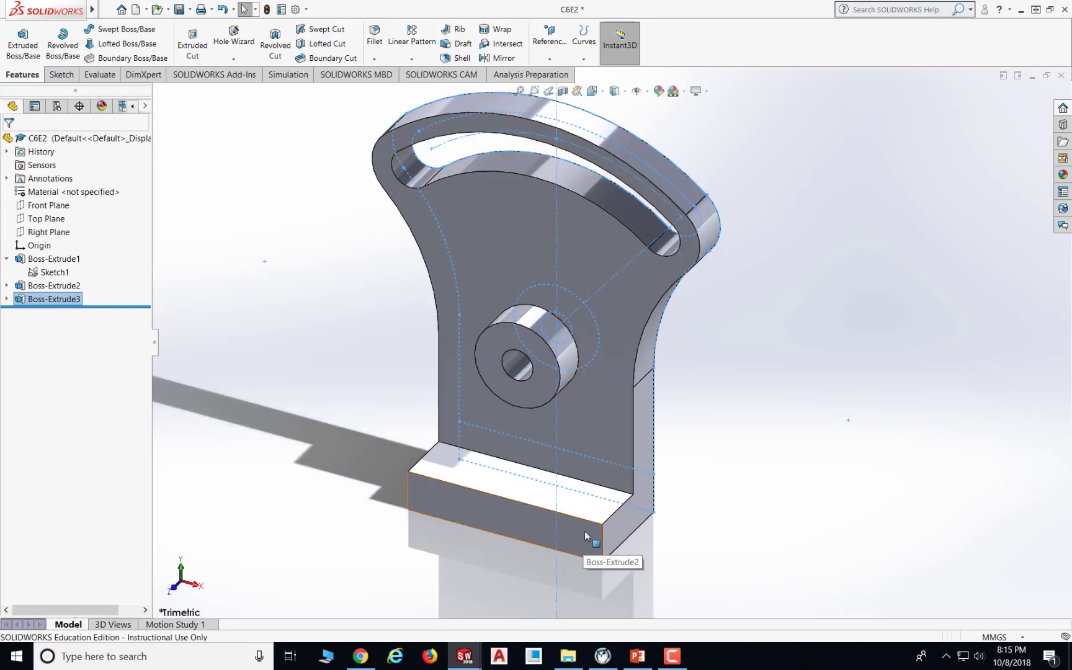
{"action": "left_click", "coordinate": [638, 656]}
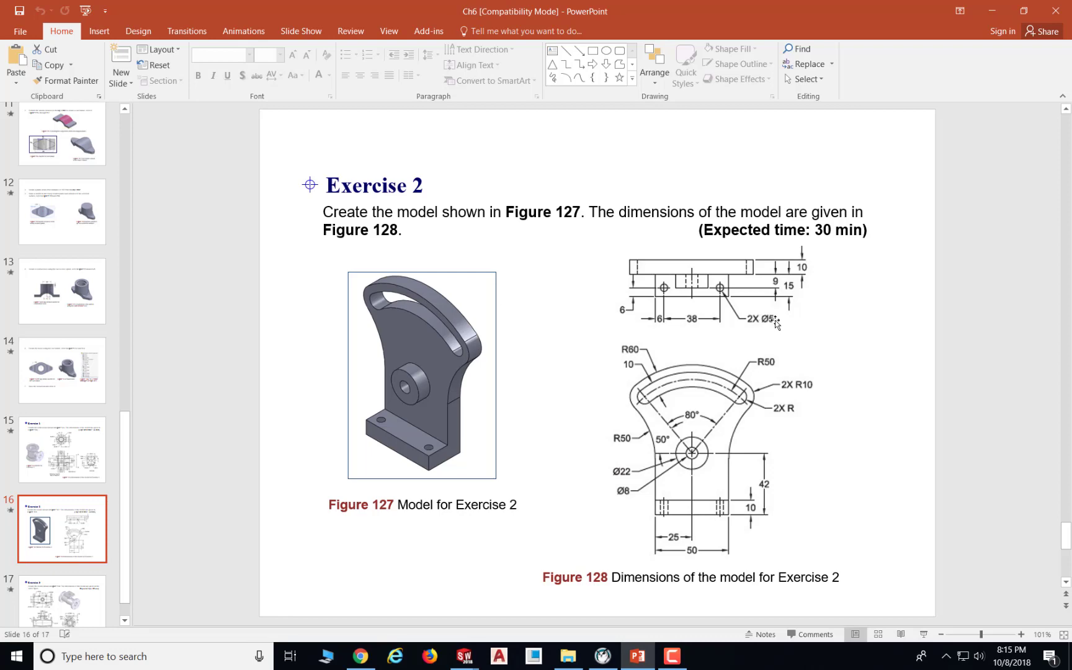
{"action": "left_click", "coordinate": [638, 658]}
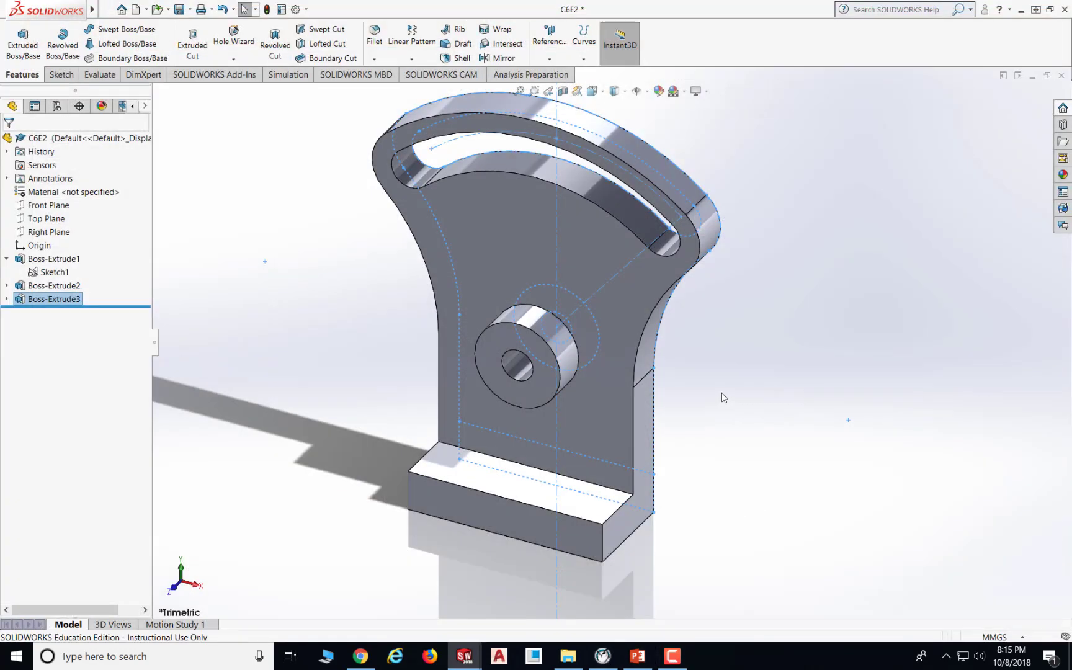
{"action": "left_click", "coordinate": [234, 60]}
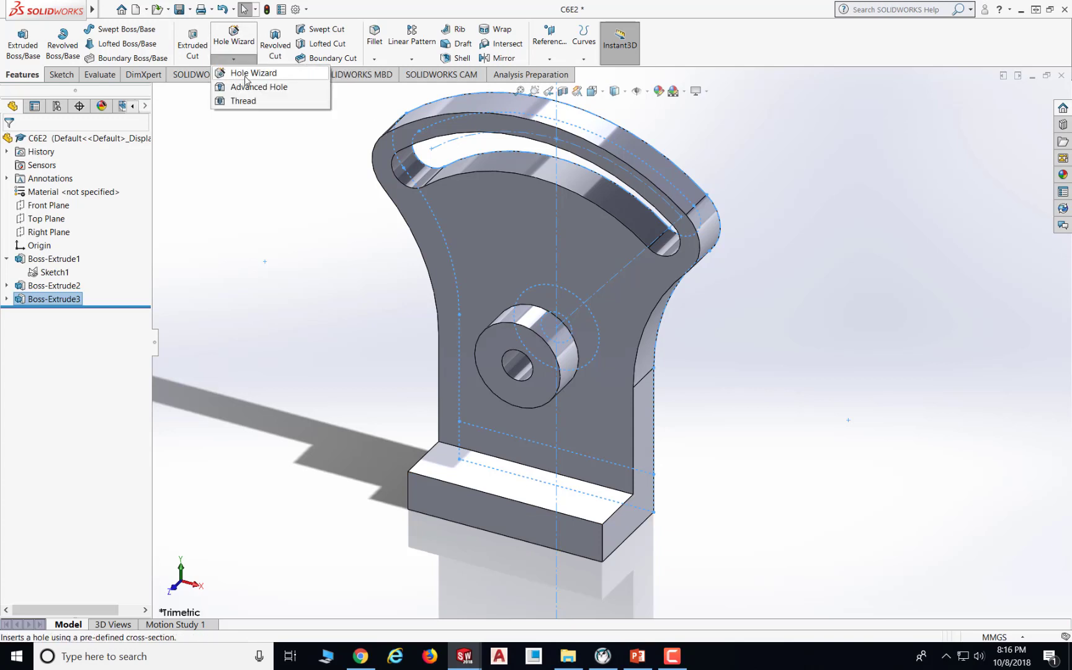
{"action": "left_click", "coordinate": [247, 75]}
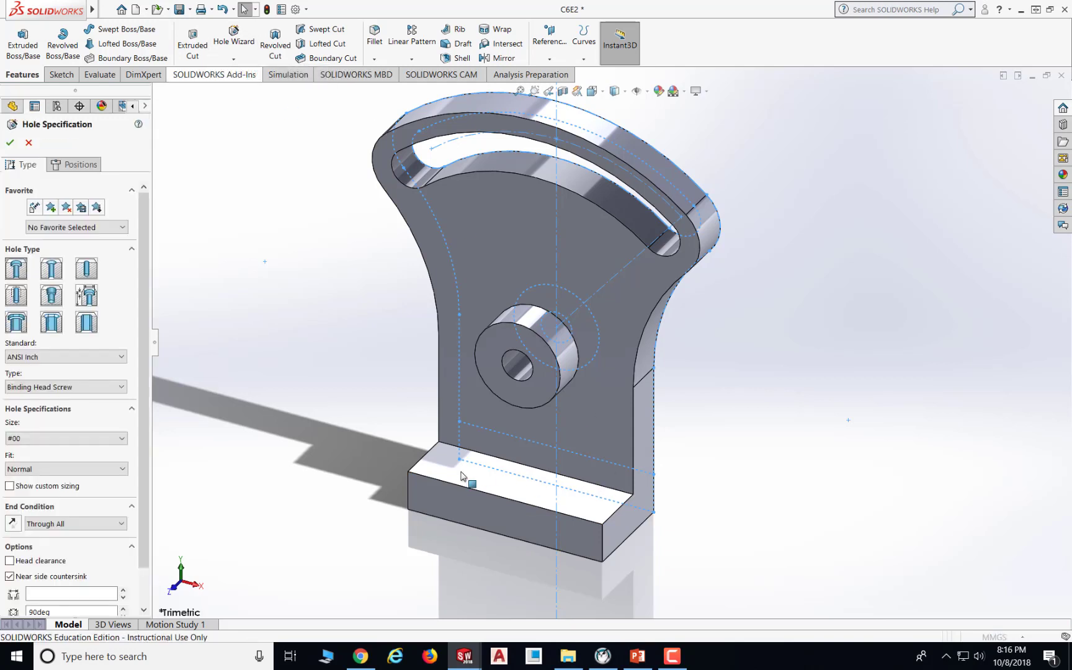
{"action": "left_click", "coordinate": [90, 271]}
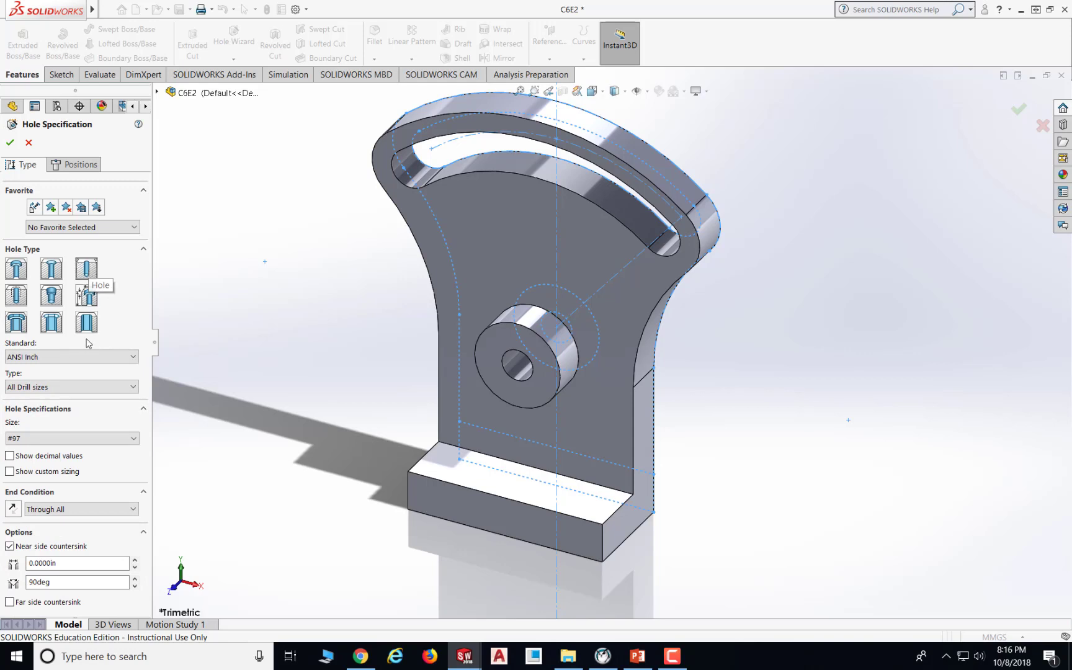
{"action": "left_click", "coordinate": [92, 359]}
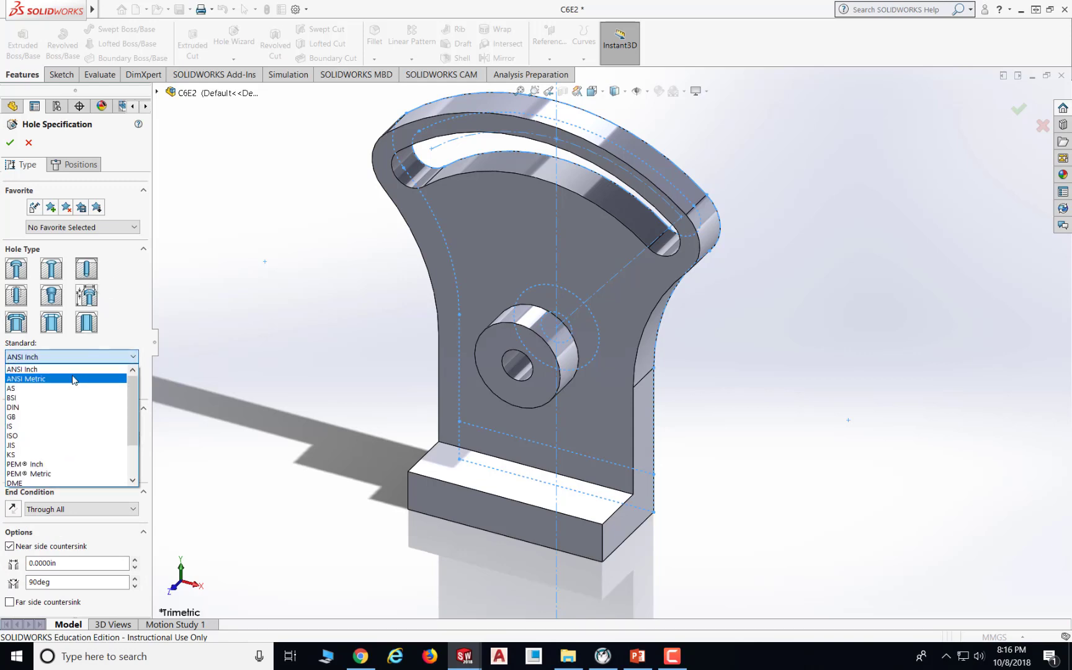
{"action": "left_click", "coordinate": [74, 379]}
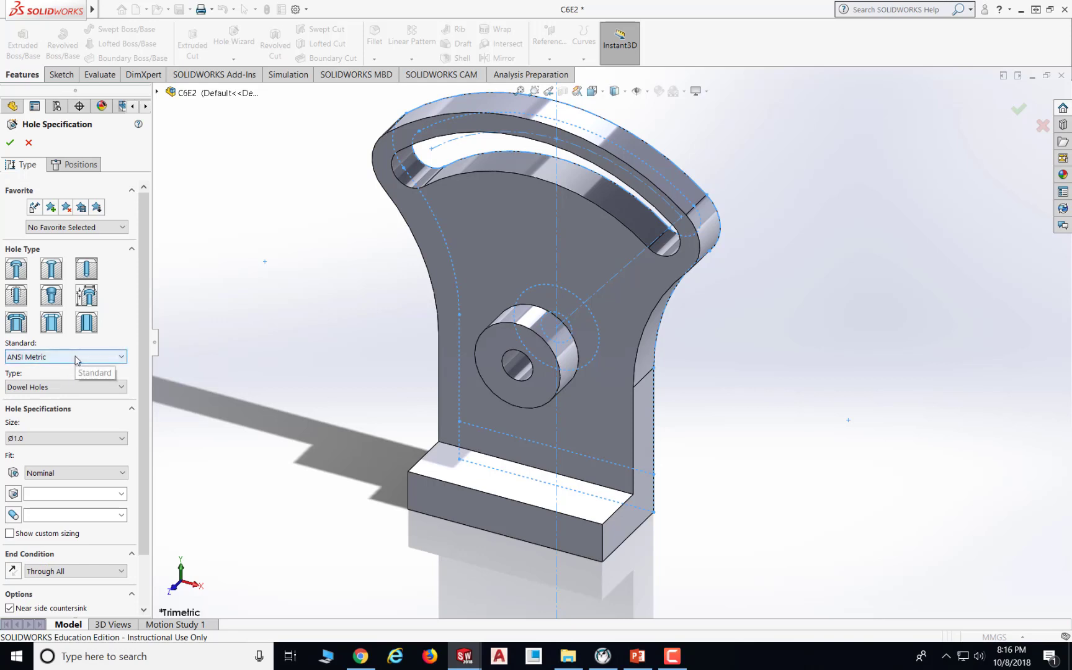
{"action": "left_click", "coordinate": [87, 440]}
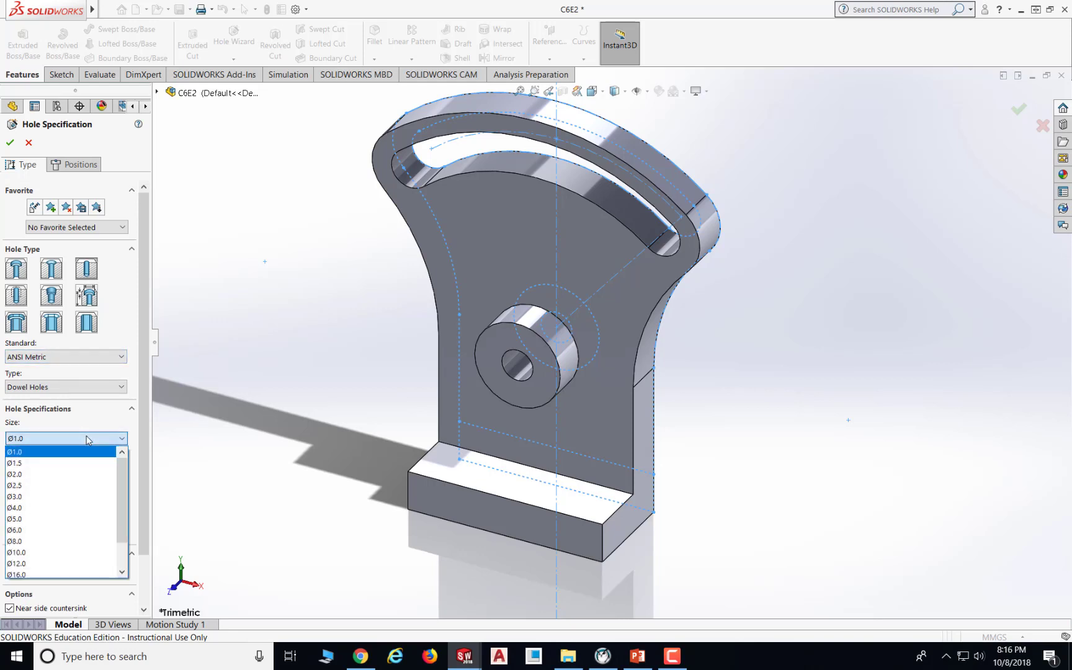
{"action": "left_click", "coordinate": [29, 520]}
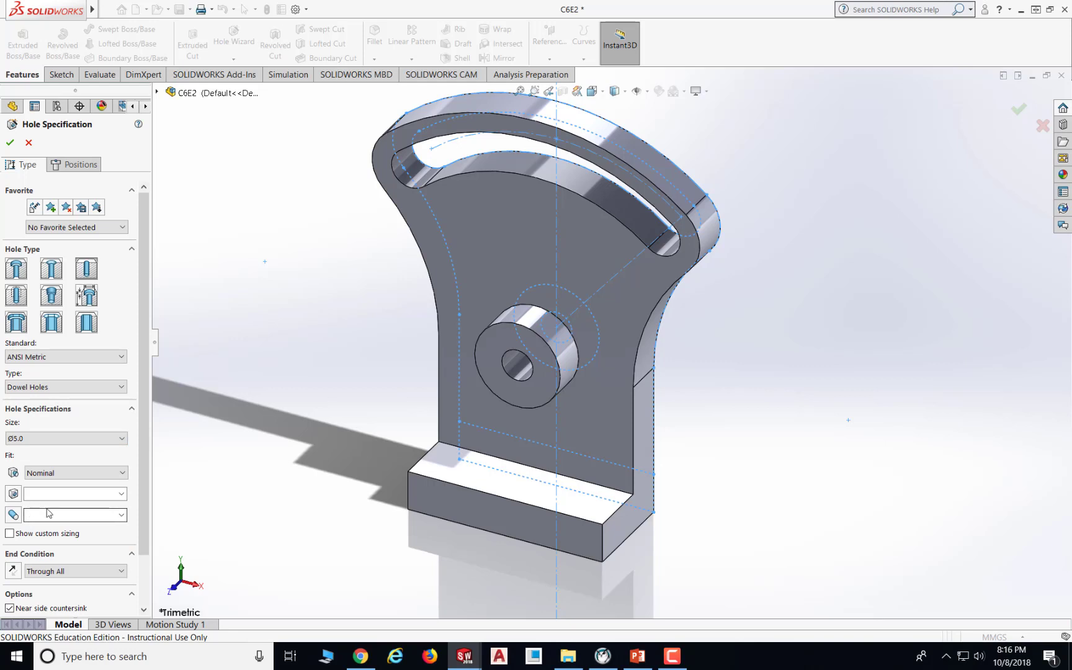
{"action": "scroll", "coordinate": [85, 575], "scroll_direction": "down", "scroll_amount": 1}
{"action": "scroll", "coordinate": [85, 576], "scroll_direction": "up", "scroll_amount": 1}
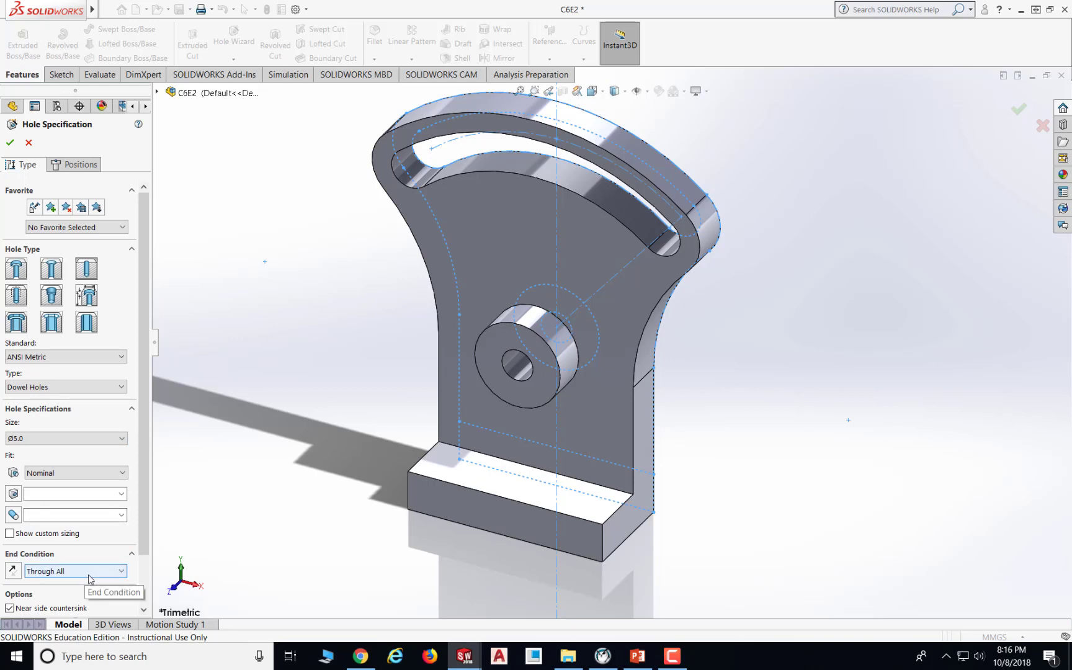
{"action": "left_click_drag", "start_coordinate": [146, 543], "coordinate": [152, 605]}
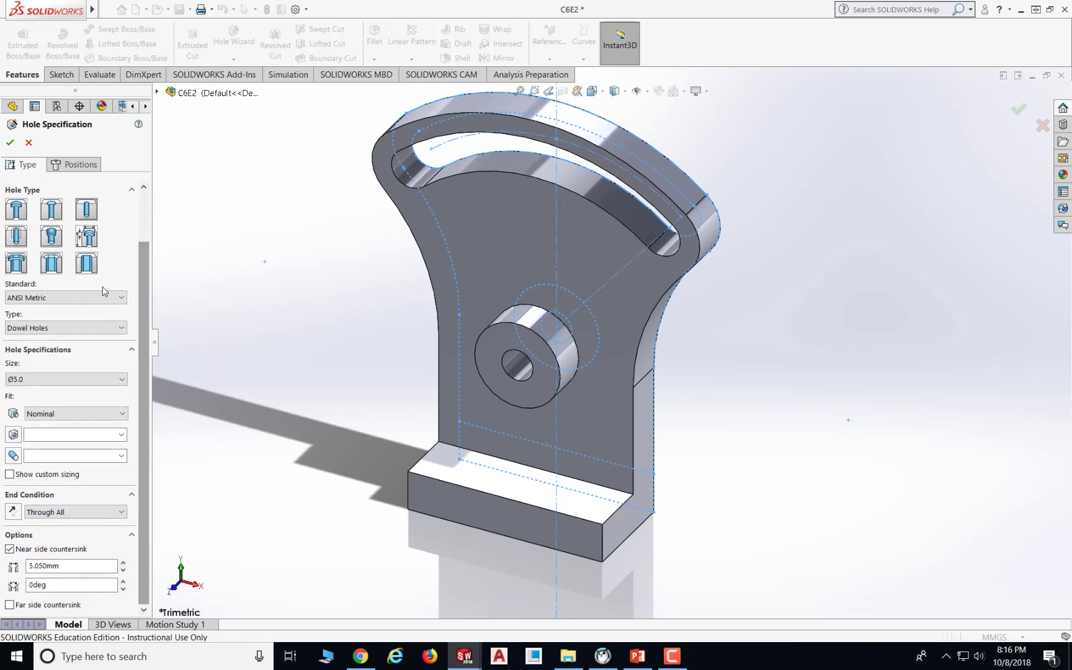
- Place two hole points on the top face of the base, one near each end
{"action": "left_click", "coordinate": [86, 168]}
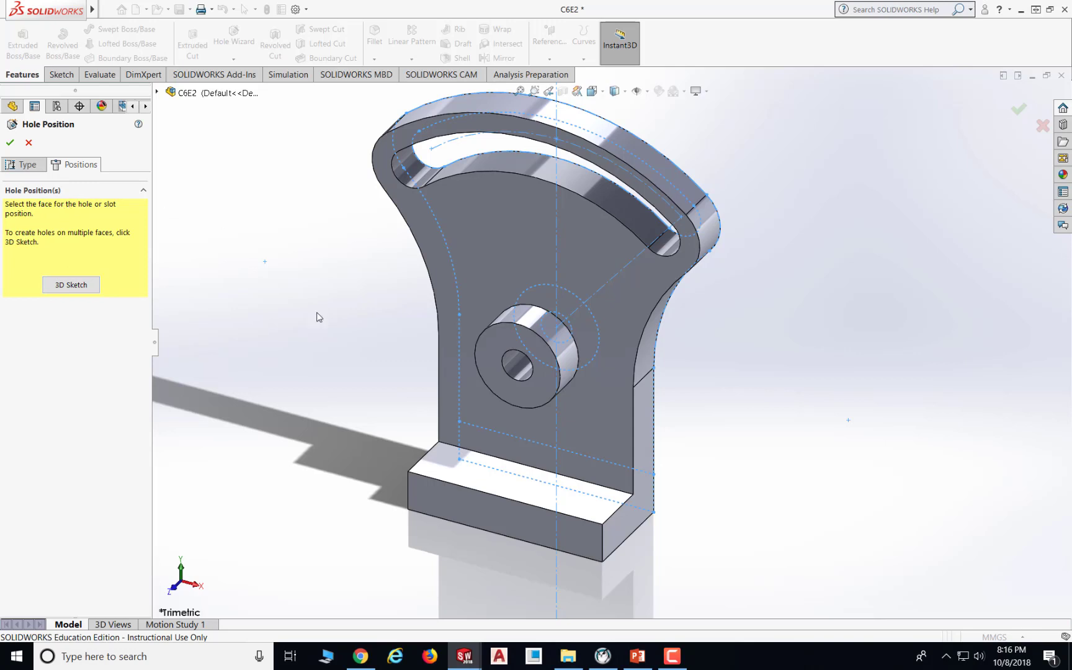
{"action": "left_click", "coordinate": [474, 479]}
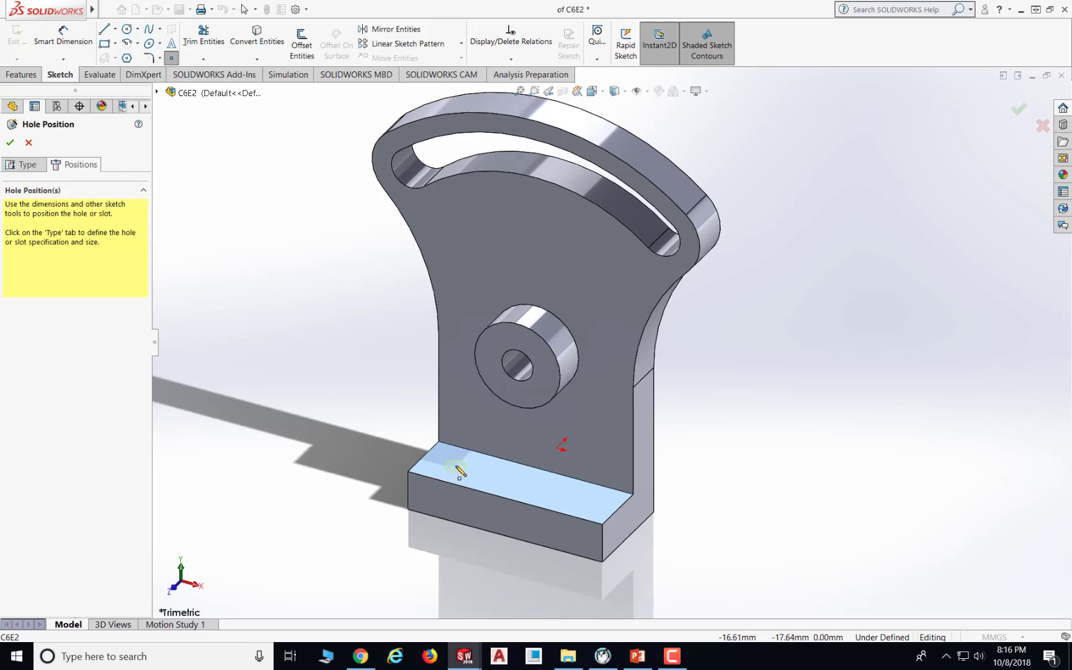
{"action": "left_click", "coordinate": [456, 465]}
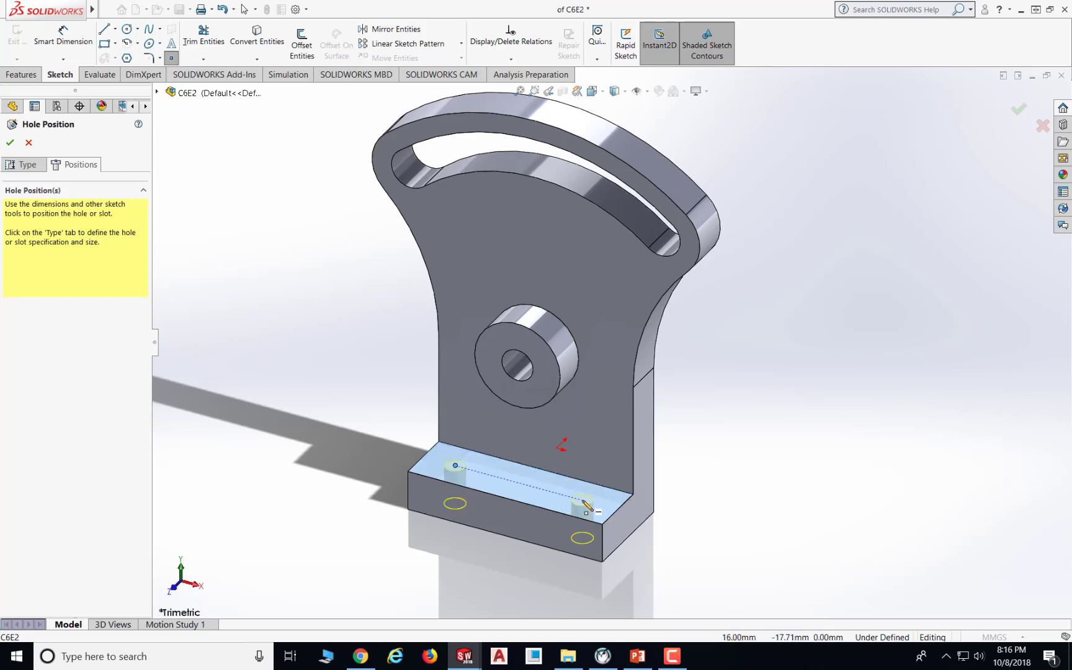
{"action": "left_click", "coordinate": [583, 500]}
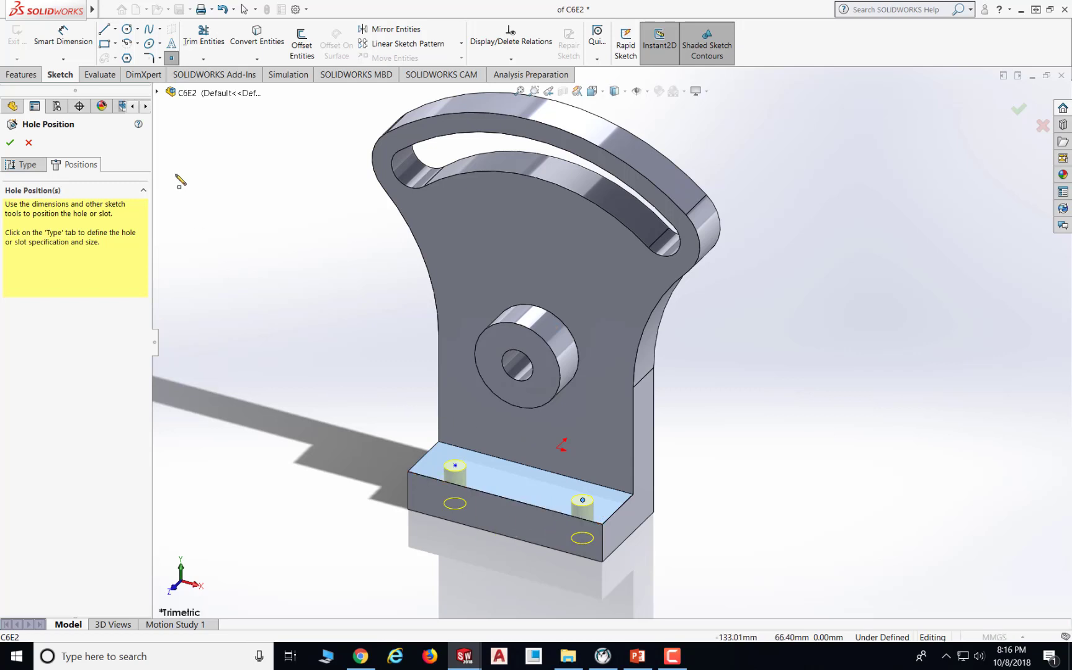
- Dimension the first hole point 6 mm from the base's back edge and 6 mm from its side edge
{"action": "left_click", "coordinate": [60, 37]}
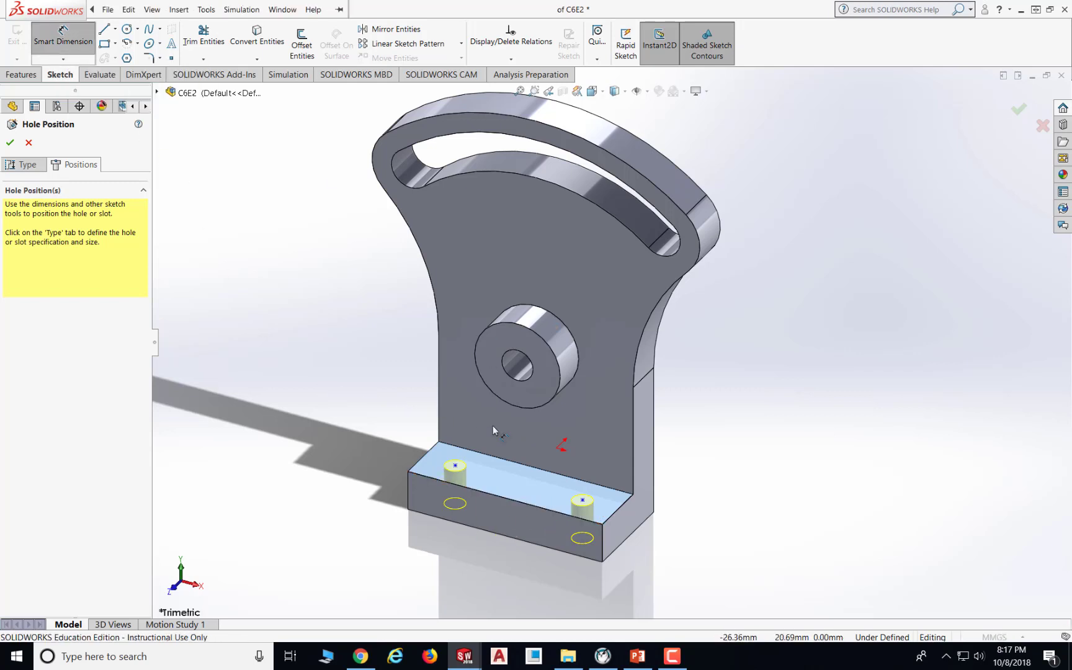
{"action": "left_click", "coordinate": [456, 465]}
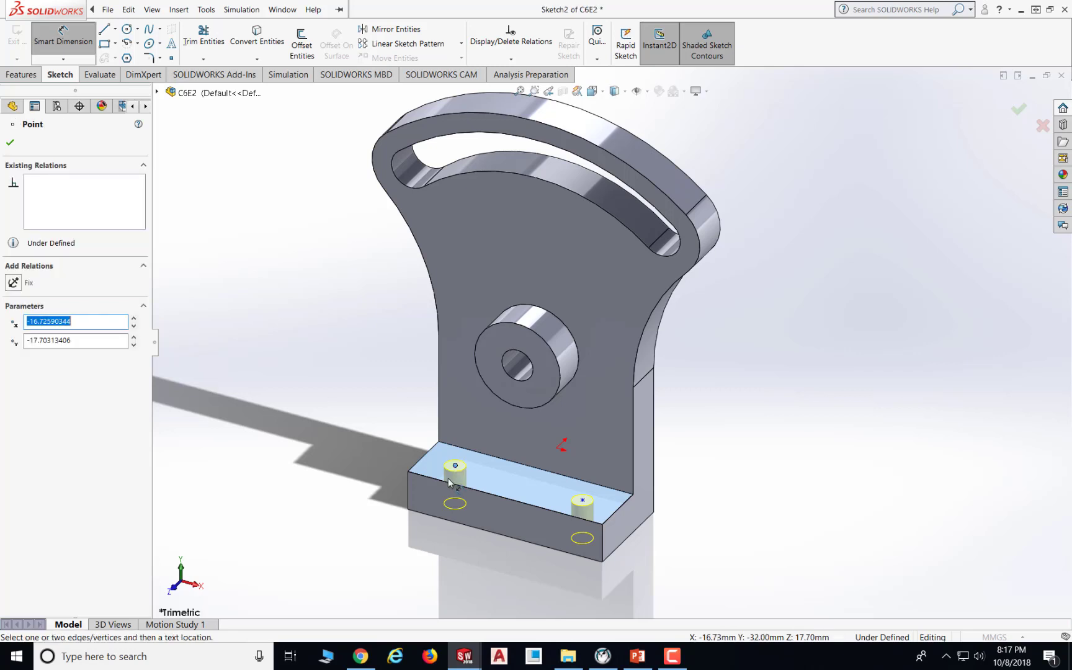
{"action": "left_click", "coordinate": [434, 479]}
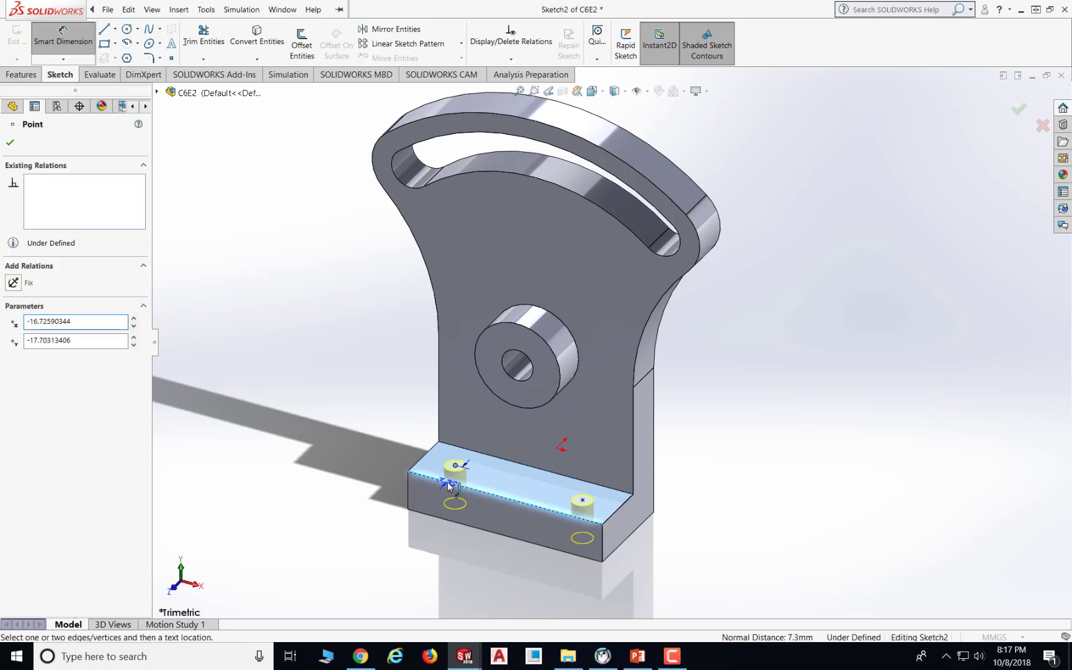
{"action": "left_click", "coordinate": [379, 465]}
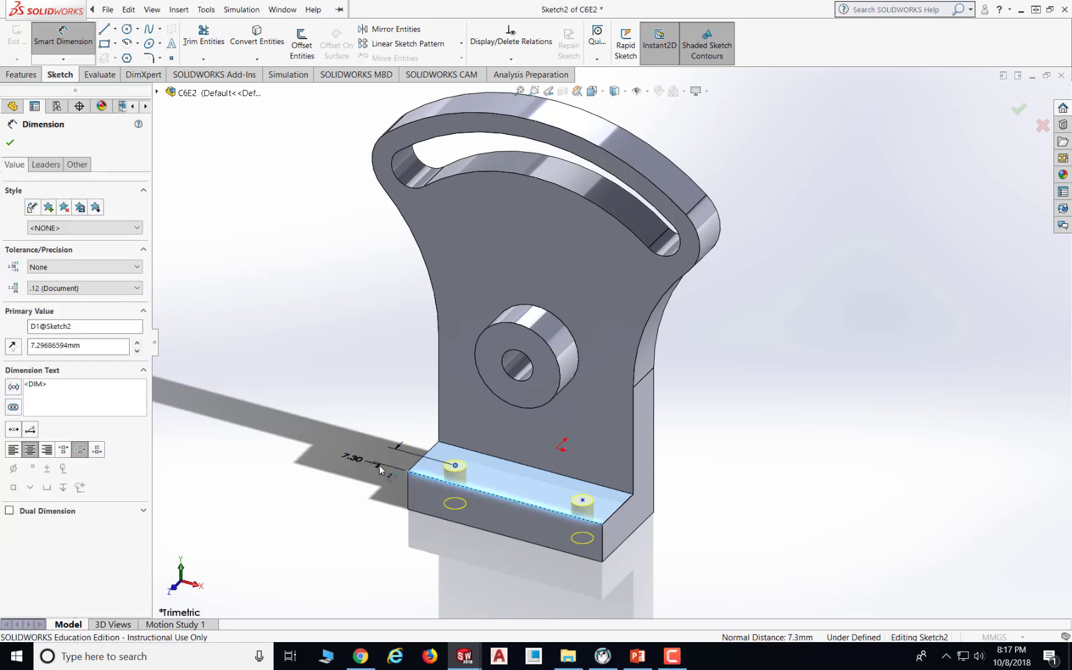
{"action": "type", "text": "6"}
{"action": "key", "text": "Return"}
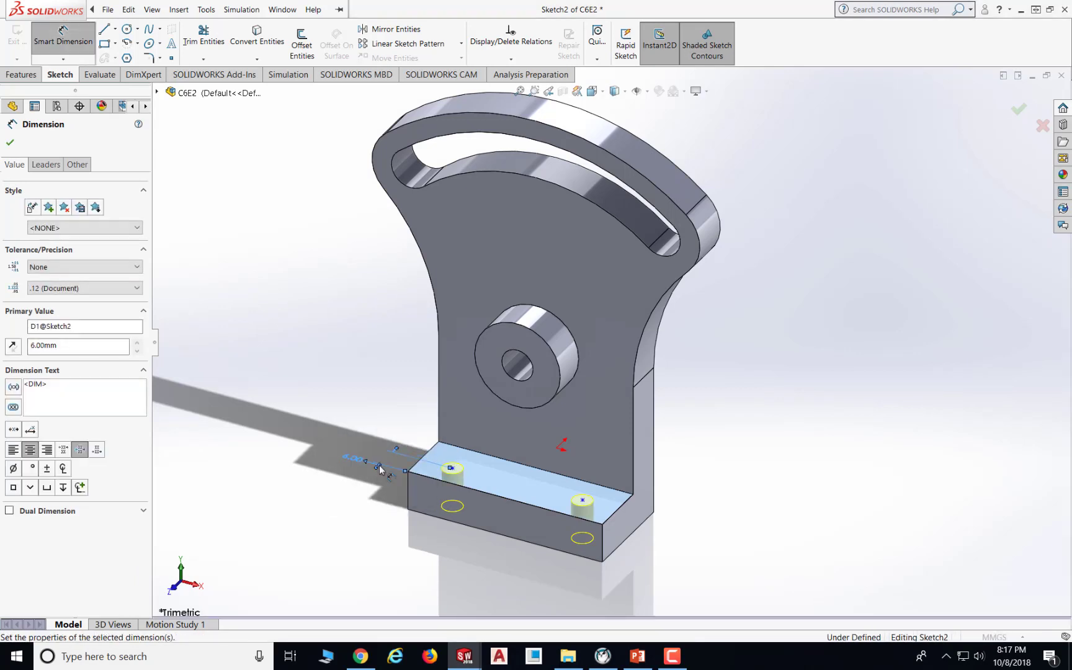
{"action": "left_click", "coordinate": [451, 469]}
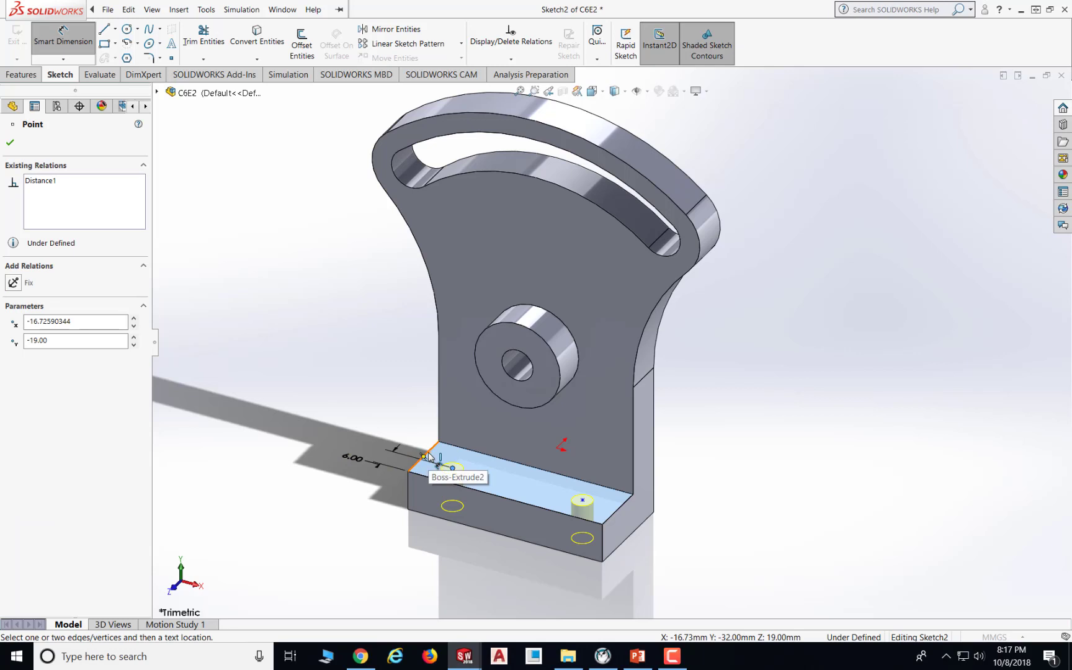
{"action": "left_click", "coordinate": [432, 451]}
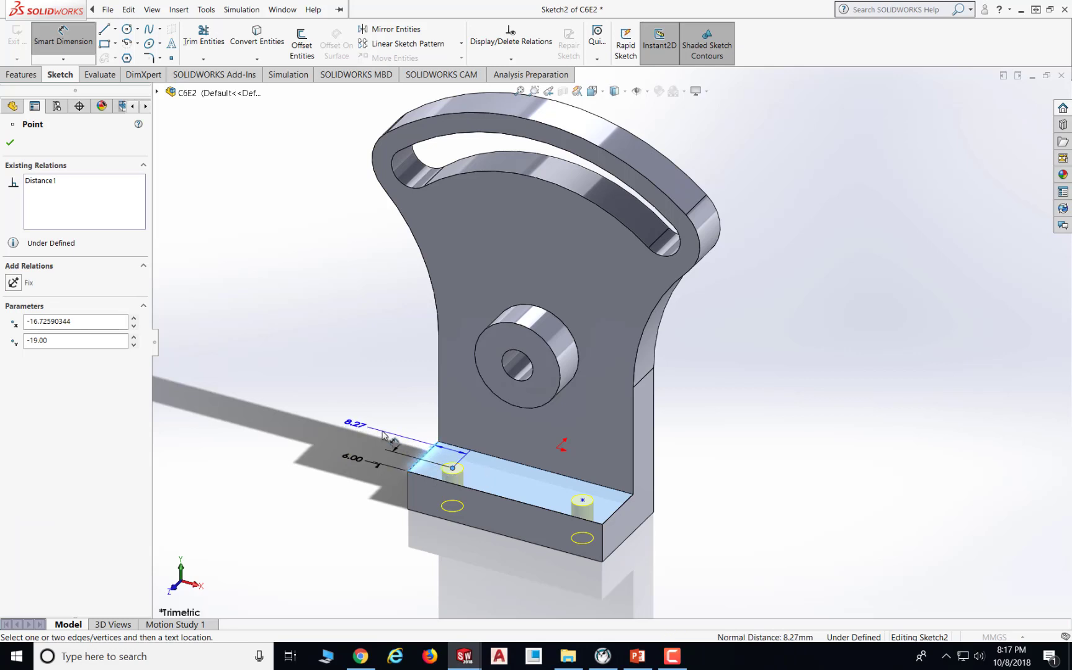
{"action": "left_click", "coordinate": [383, 434]}
{"action": "key", "text": "Return"}
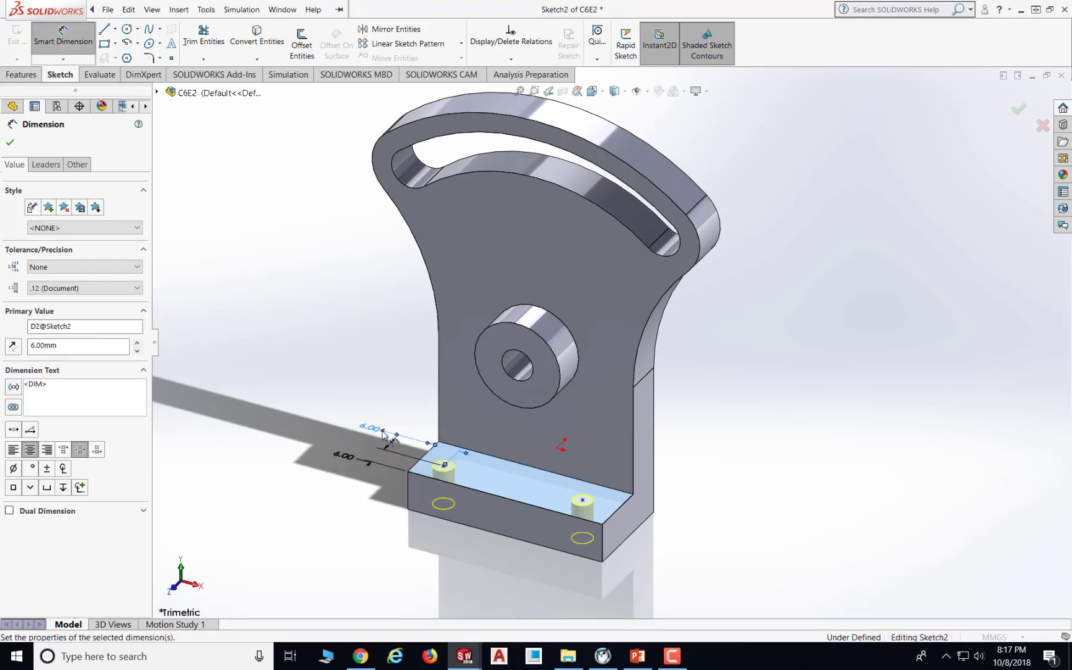
- Dimension the distance between the two hole points as 38 mm
{"action": "left_click", "coordinate": [444, 466]}
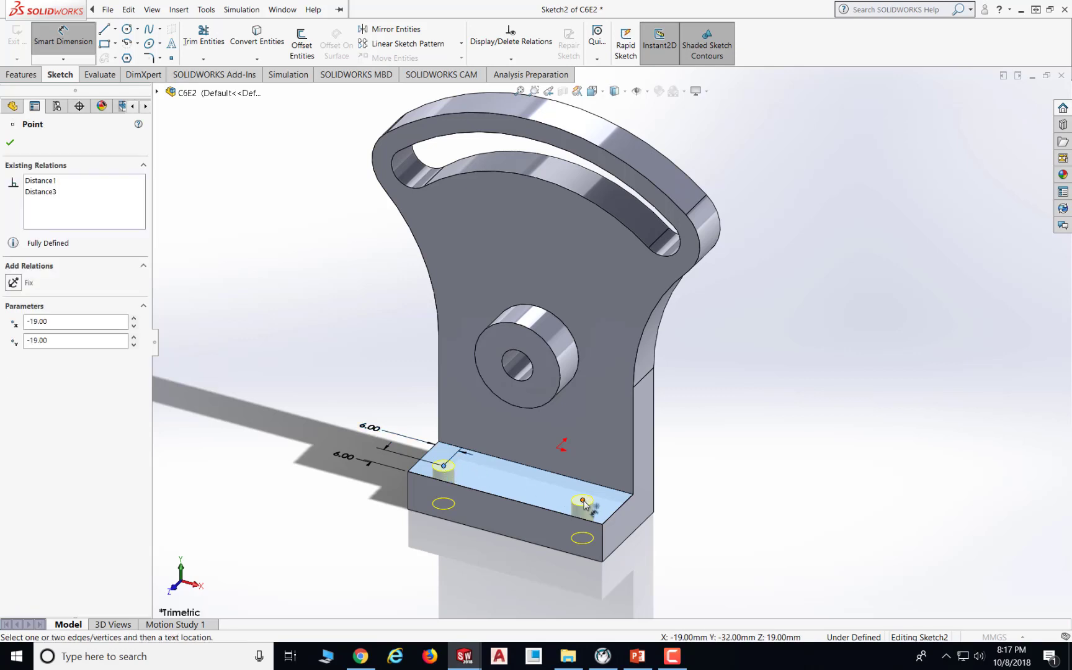
{"action": "left_click", "coordinate": [582, 500]}
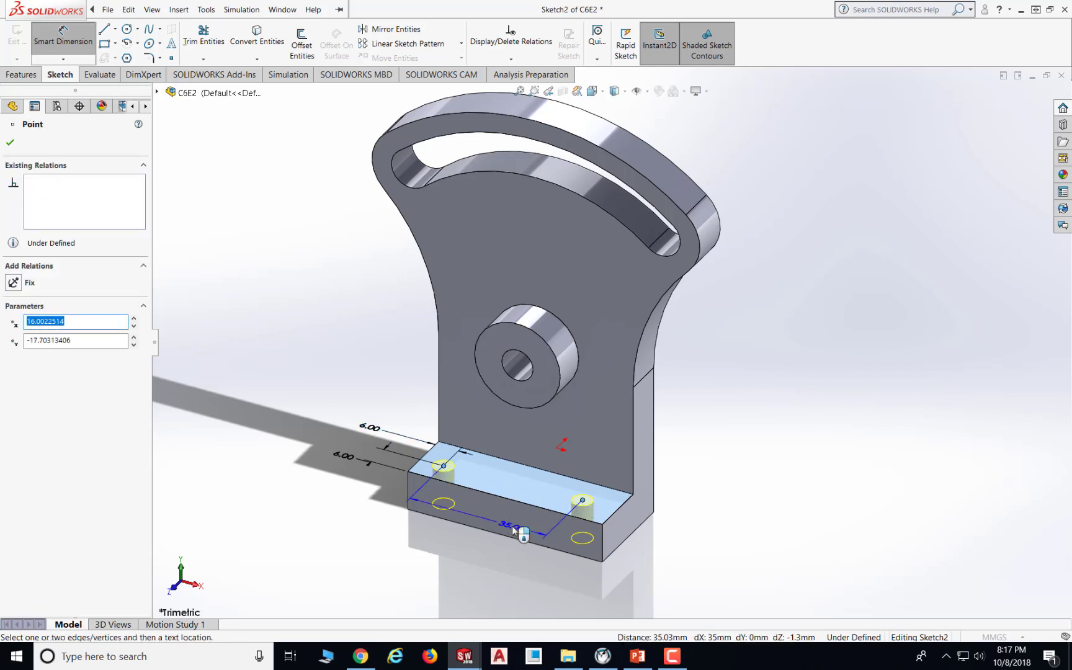
{"action": "left_click", "coordinate": [512, 525]}
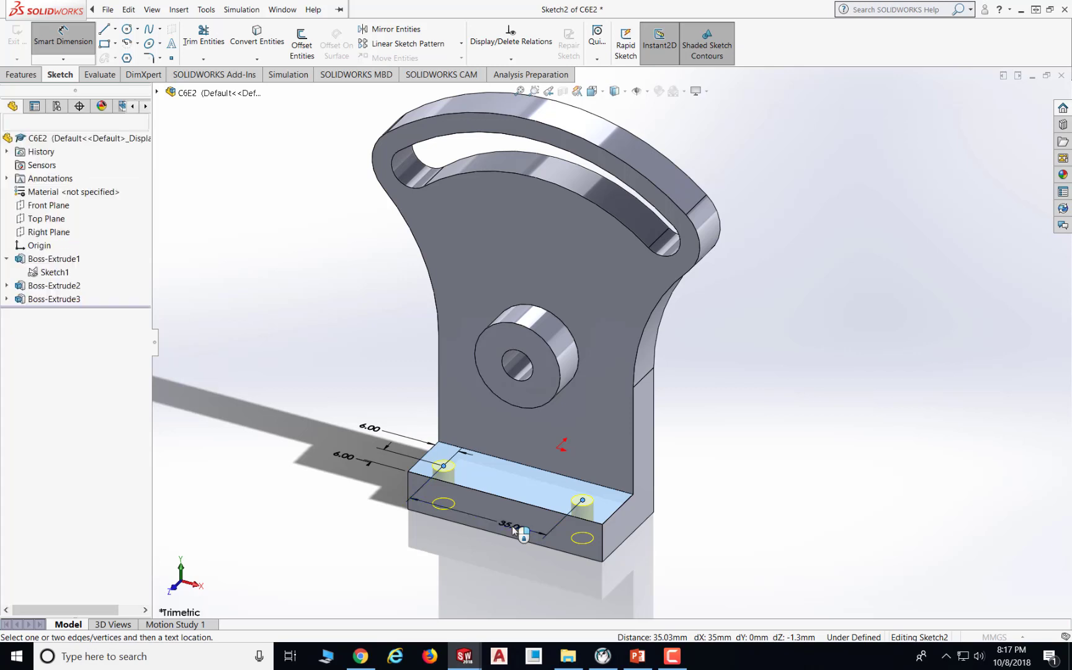
{"action": "type", "text": "38"}
{"action": "key", "text": "Return"}
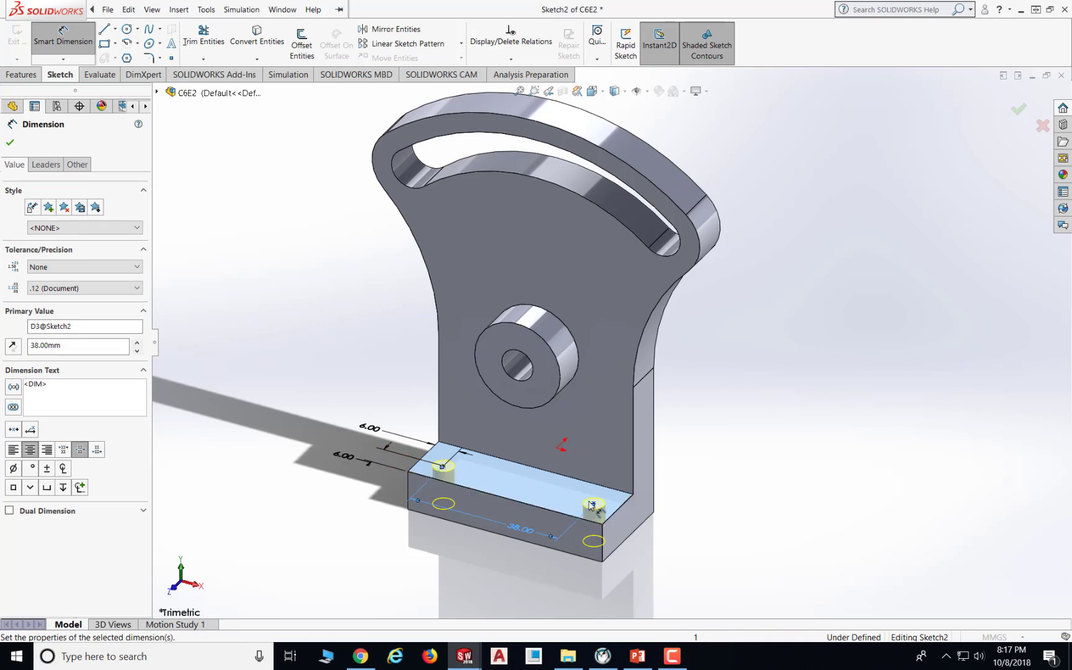
- Add a Horizontal relation between the two hole points and finish the Hole Wizard
{"action": "left_click", "coordinate": [509, 61]}
{"action": "left_click", "coordinate": [495, 88]}
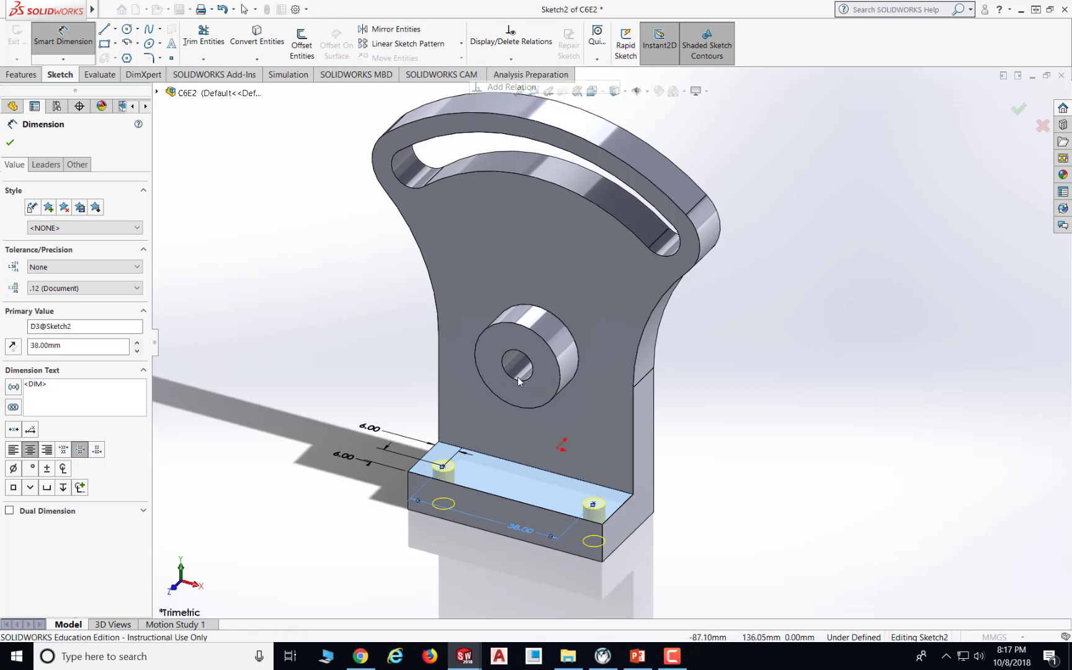
{"action": "left_click", "coordinate": [443, 466]}
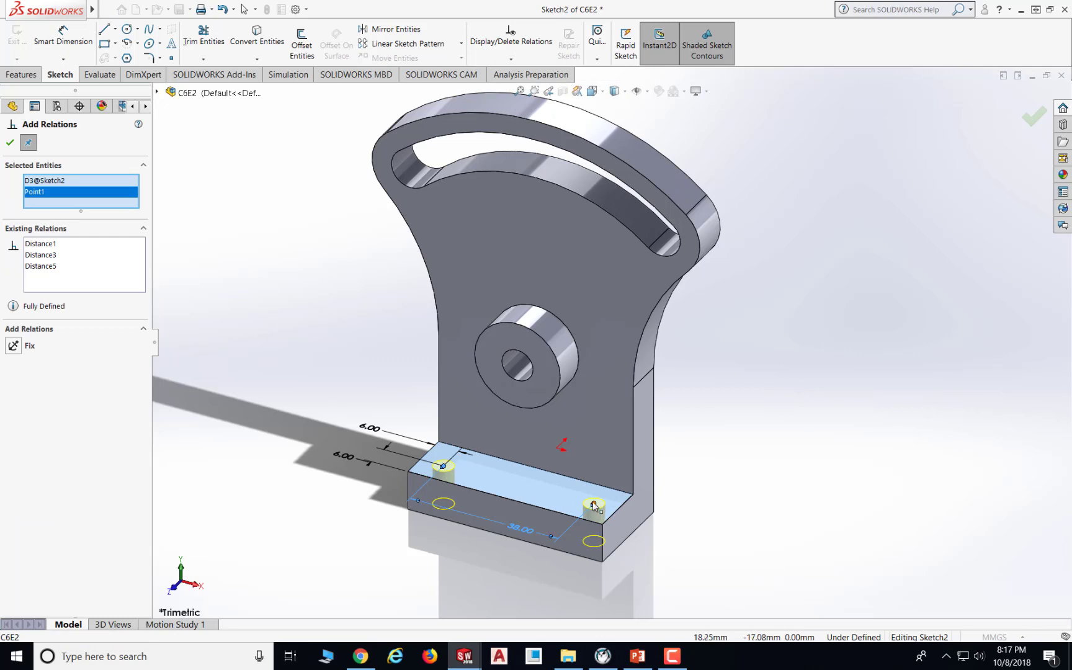
{"action": "left_click", "coordinate": [593, 505]}
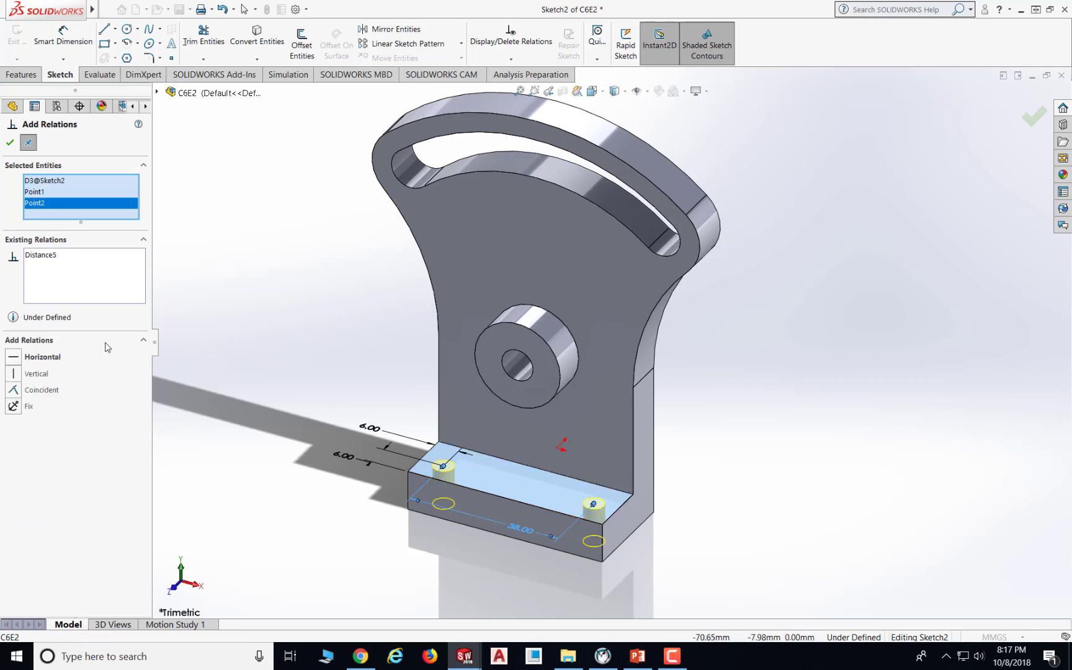
{"action": "left_click", "coordinate": [42, 358]}
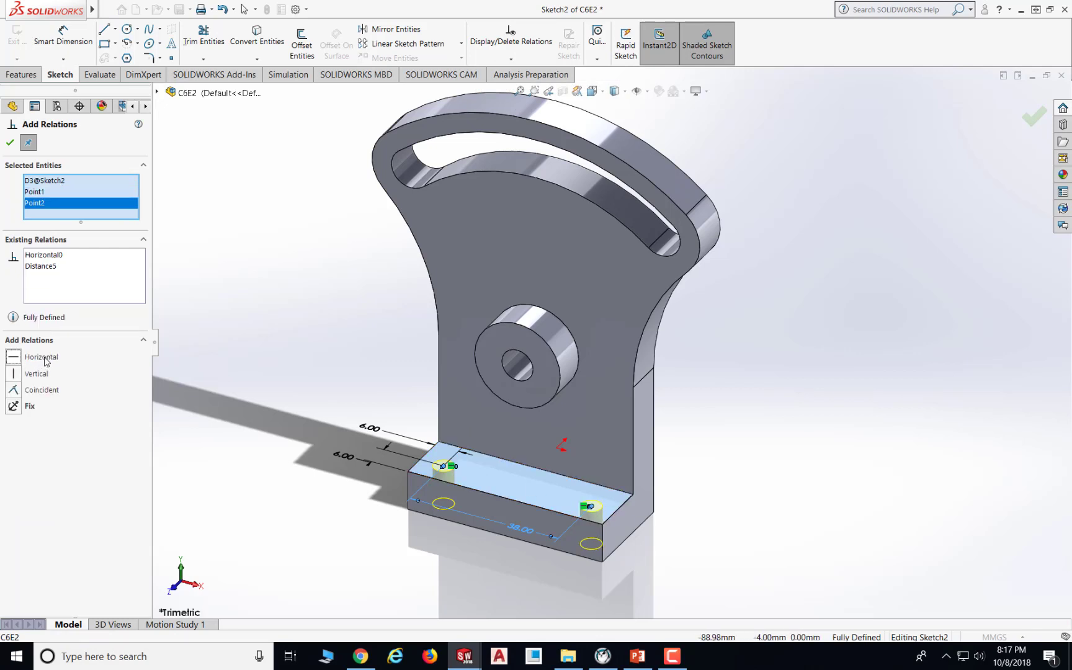
{"action": "left_click", "coordinate": [11, 144]}
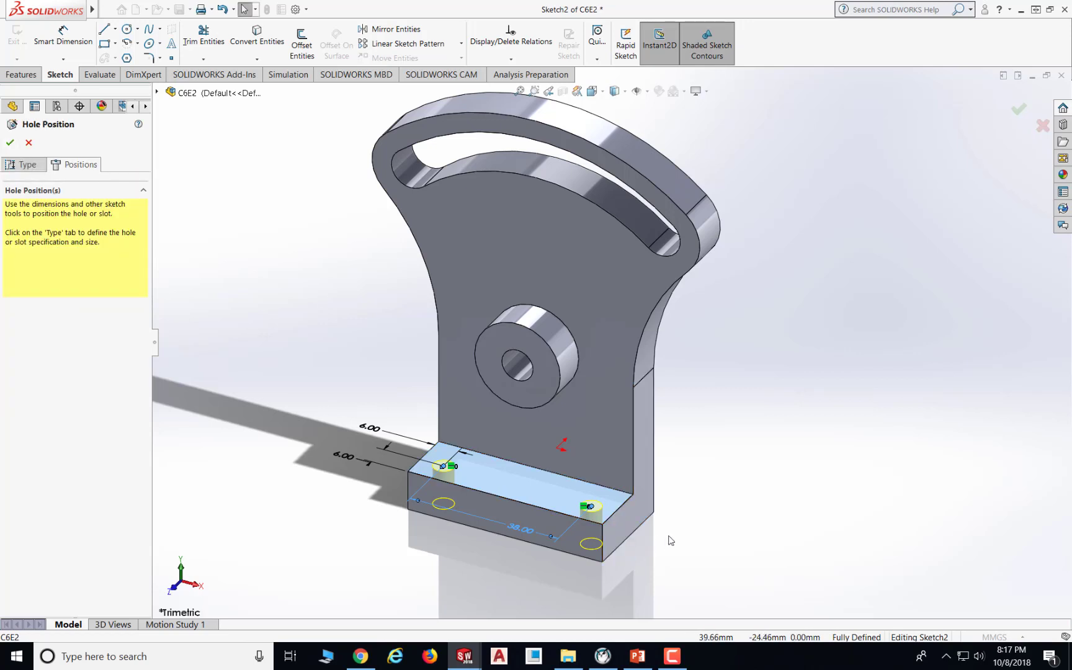
{"action": "left_click", "coordinate": [462, 557]}
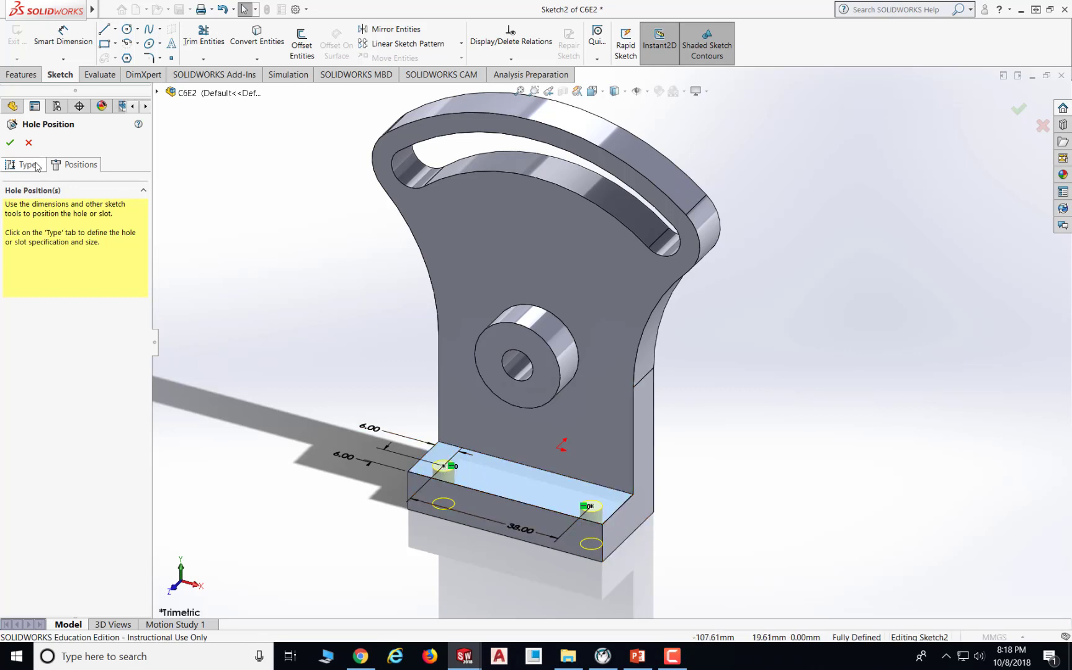
{"action": "left_click", "coordinate": [10, 143]}
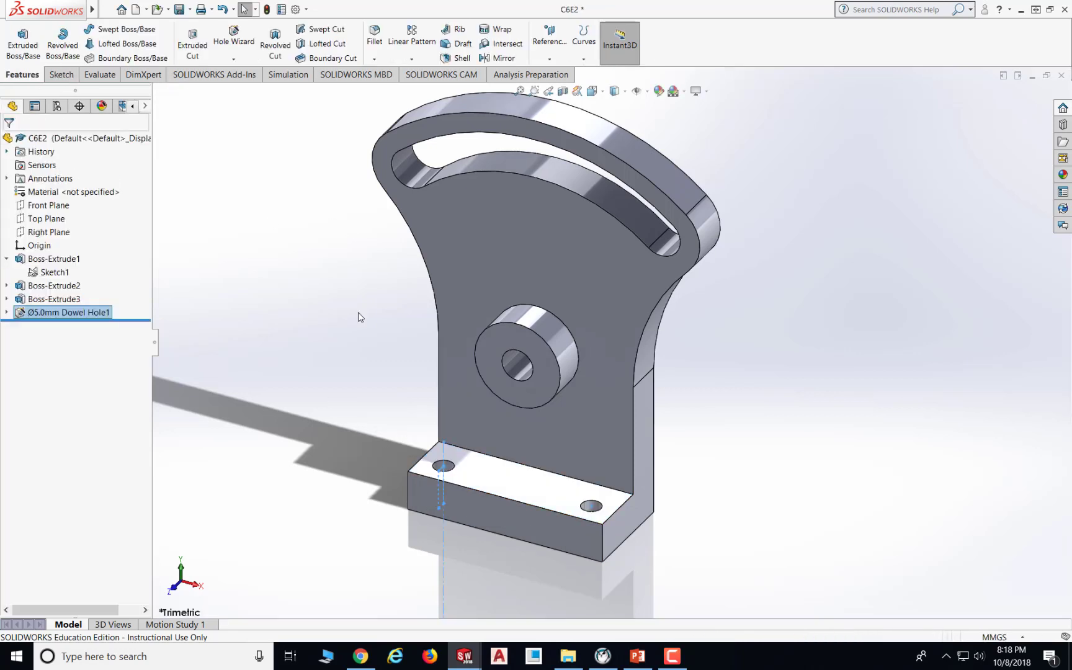
- Expand the dowel hole feature and the second boss extrude in the design tree to review their sketches
{"action": "left_click", "coordinate": [7, 312]}
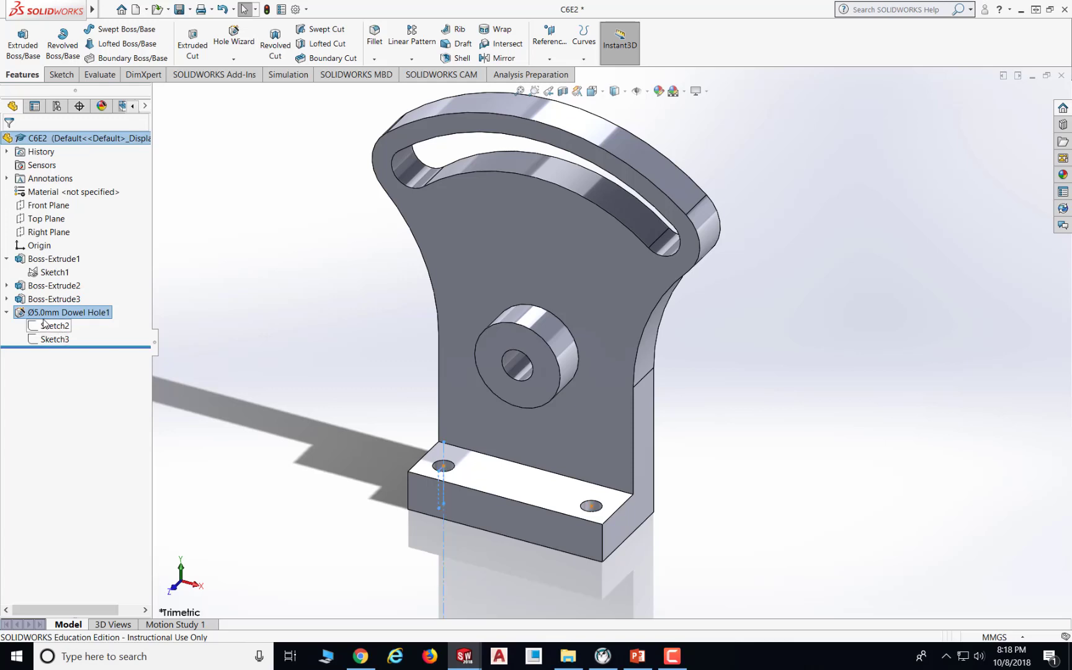
{"action": "left_click", "coordinate": [7, 285]}
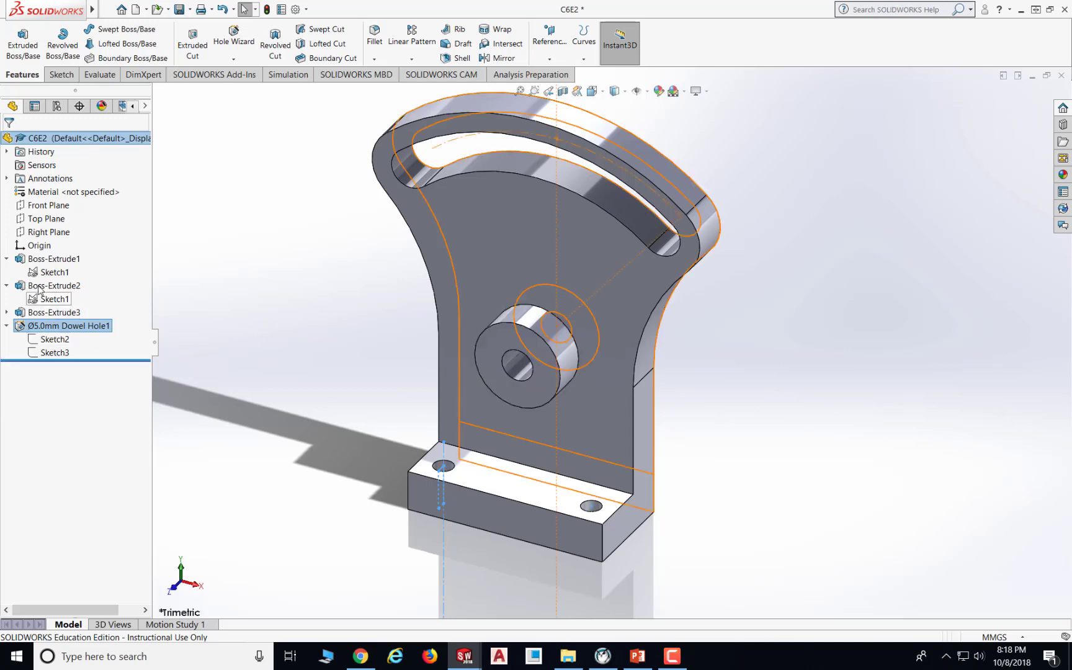
{"action": "left_click", "coordinate": [228, 307]}
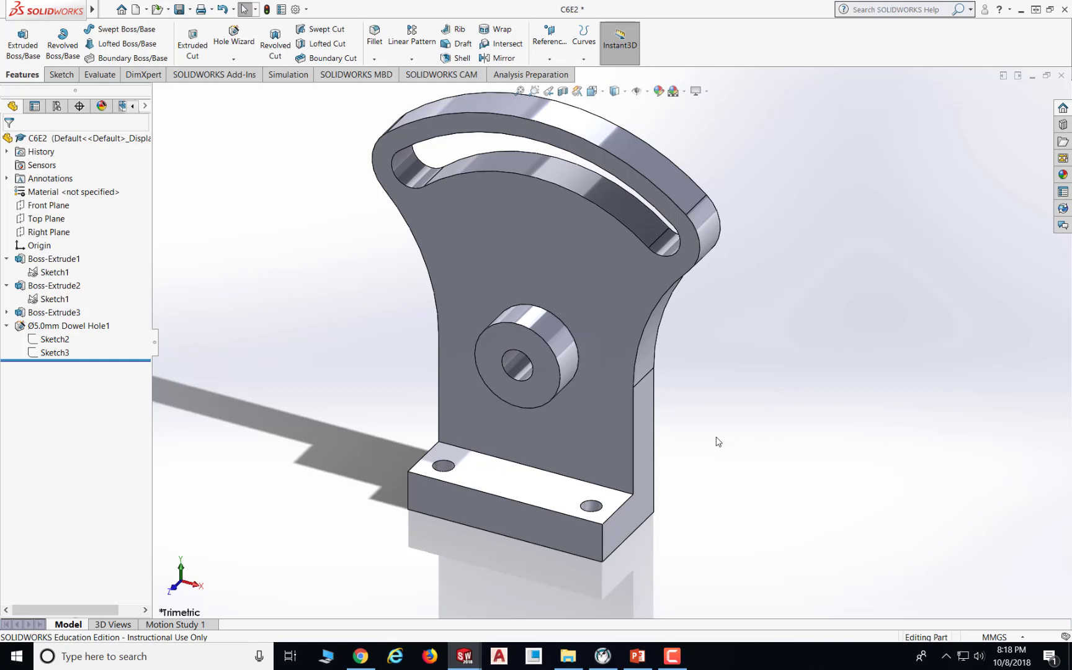
{"action": "scroll", "coordinate": [705, 427], "scroll_direction": "down", "scroll_amount": 1}
{"action": "scroll", "coordinate": [706, 427], "scroll_direction": "up", "scroll_amount": 2}
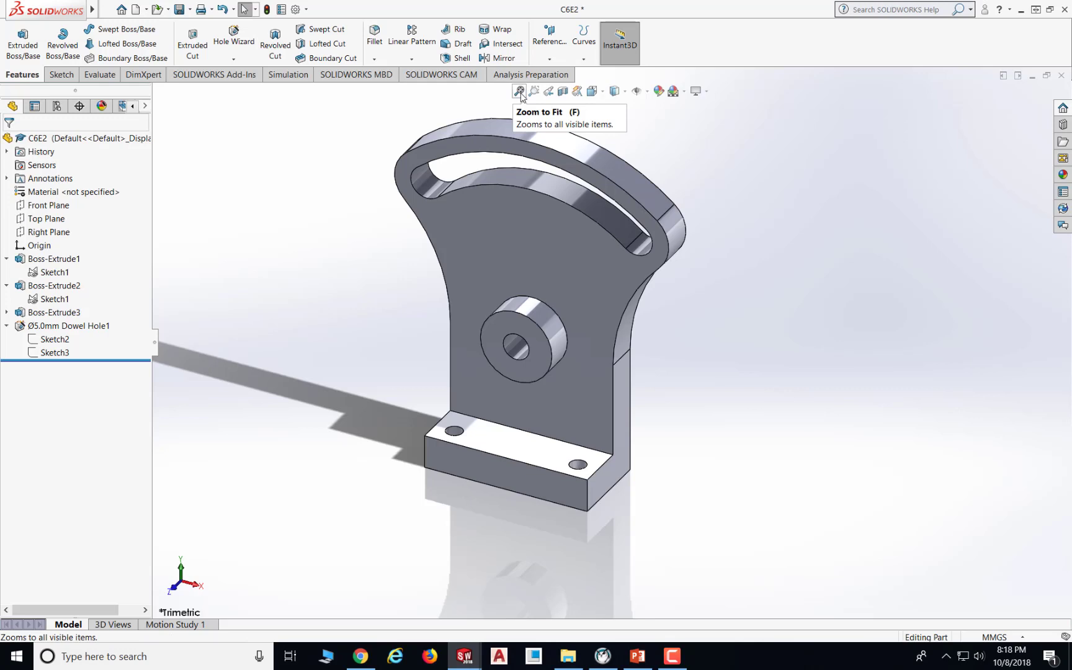
{"action": "left_click", "coordinate": [520, 91]}
{"action": "middle_click_drag", "start_coordinate": [876, 464], "coordinate": [852, 433]}
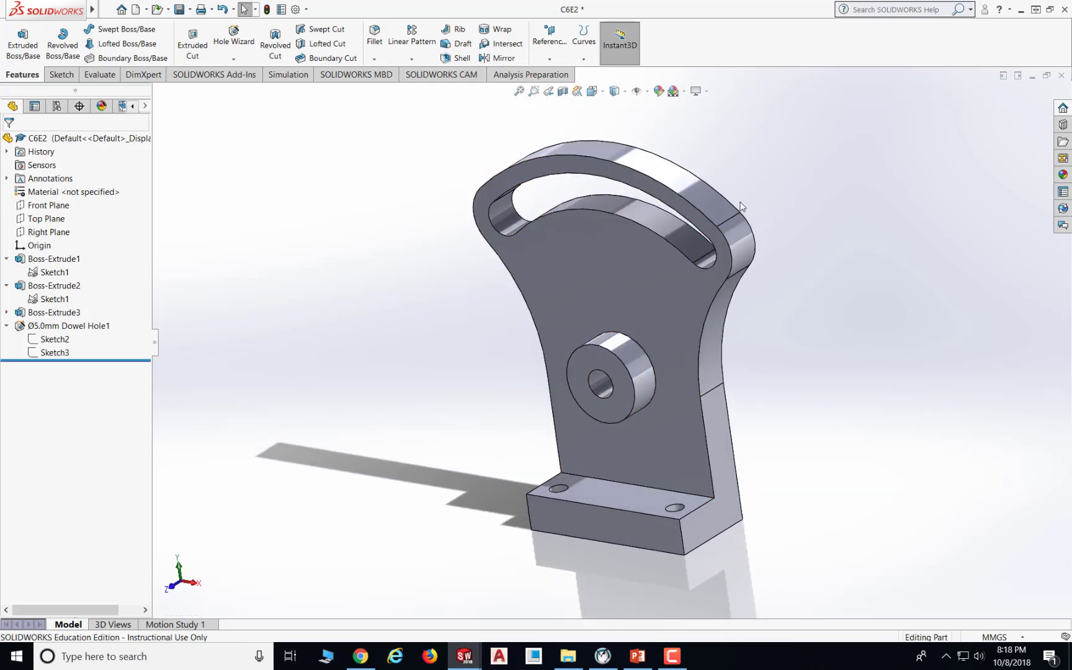
{"action": "middle_click_drag", "start_coordinate": [741, 206], "coordinate": [759, 182]}
{"action": "middle_click_drag", "start_coordinate": [842, 453], "coordinate": [830, 456]}
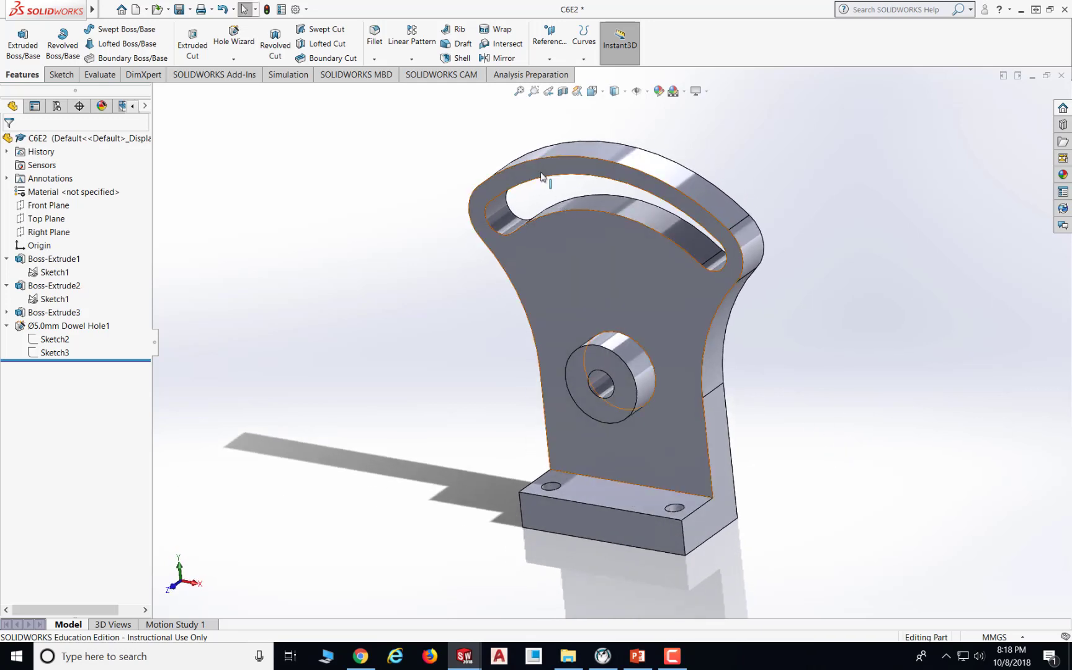
{"action": "left_click", "coordinate": [519, 92]}
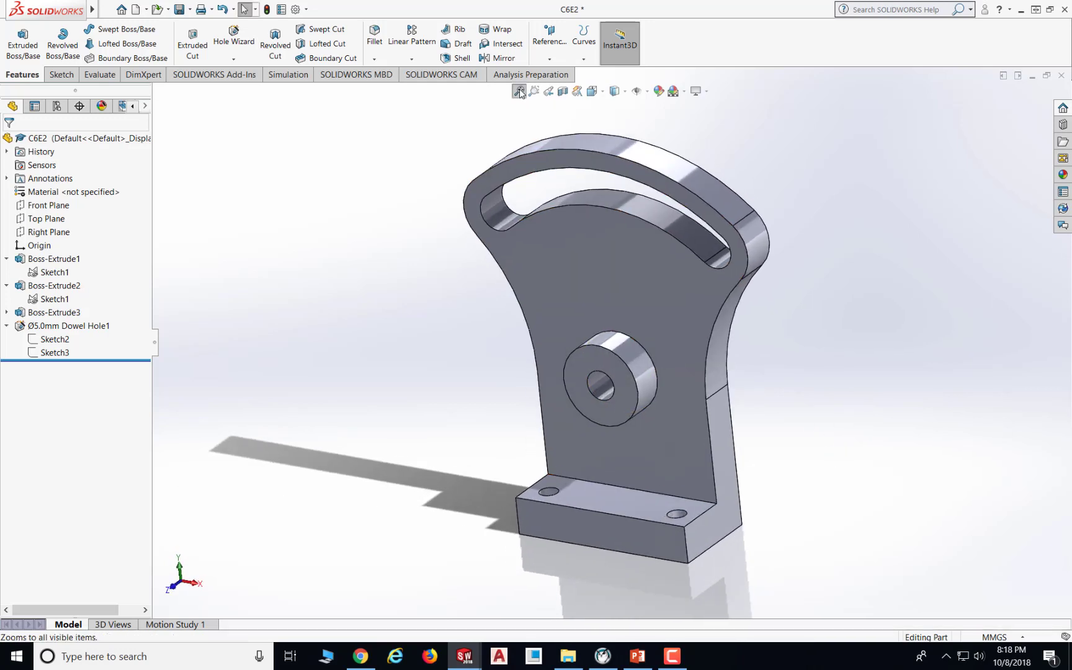
- Save the part
{"action": "left_click", "coordinate": [180, 11]}
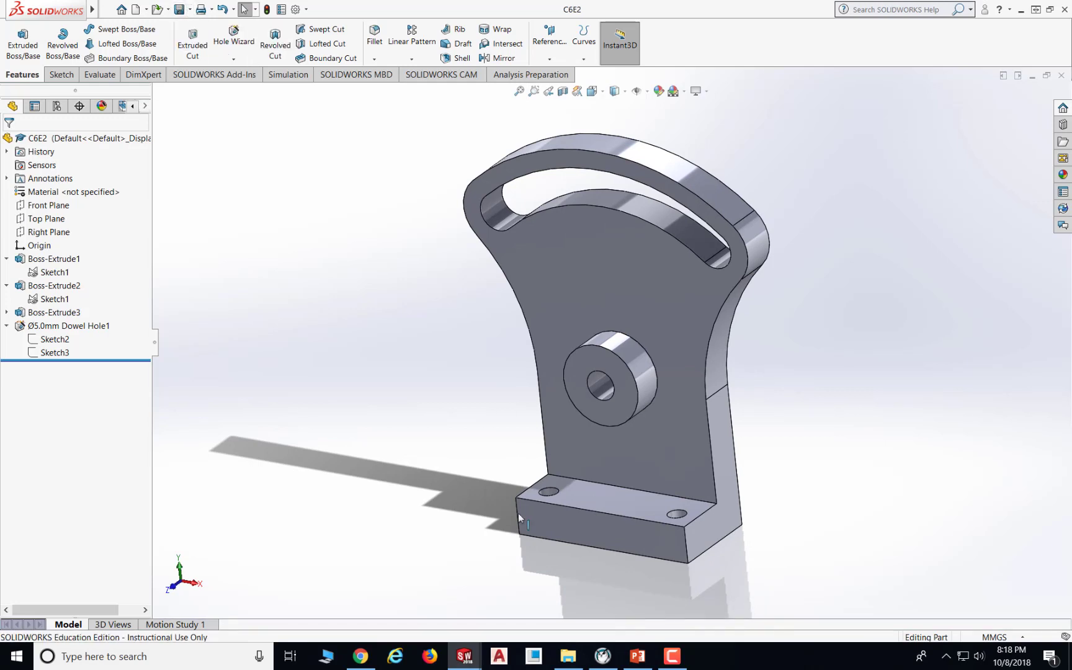
{"action": "mouse_move", "coordinate": [463, 659]}
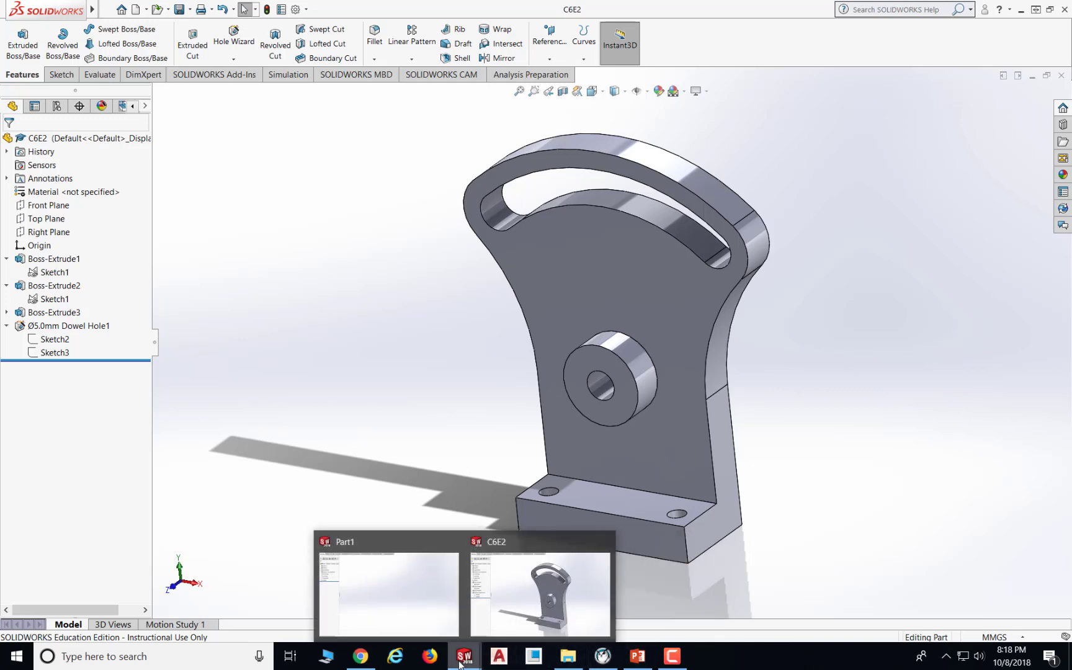